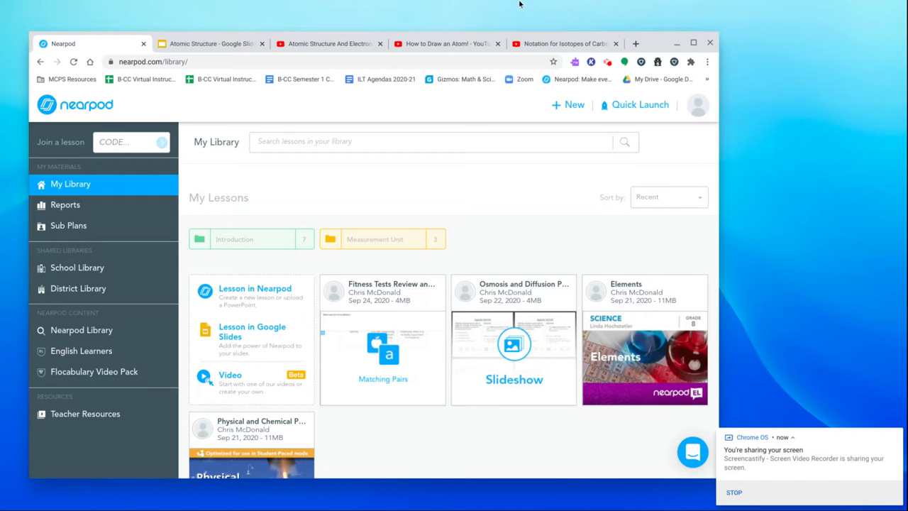
Switch to the Atomic Structure presentation in Google Slides and close the image search and Themes side panes.
left_click(218, 45)
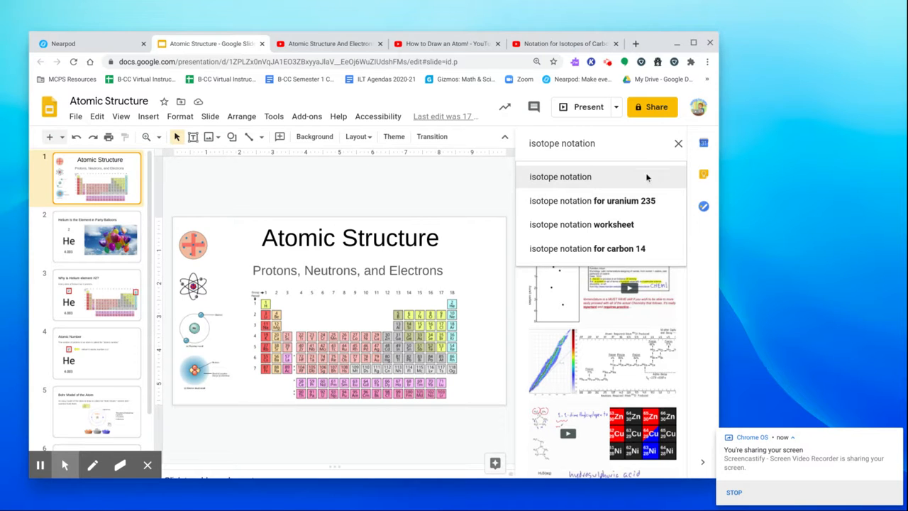
left_click(677, 144)
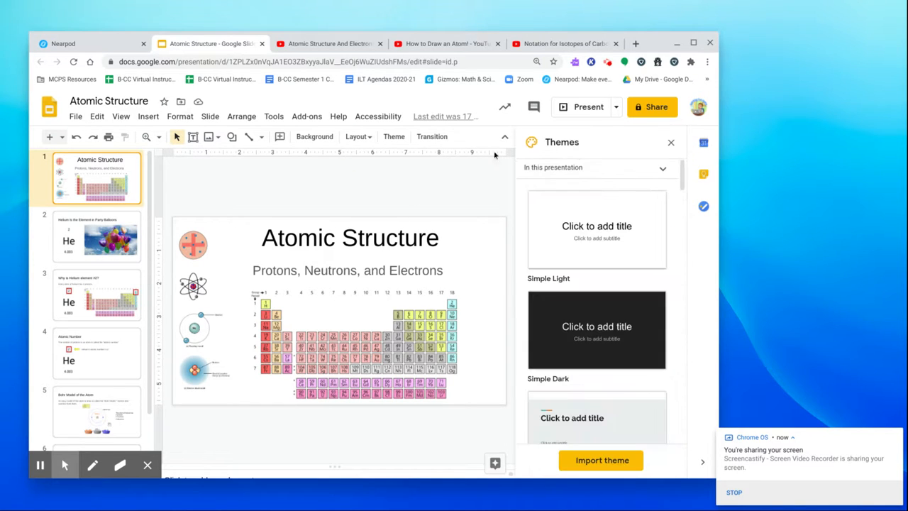
left_click(671, 144)
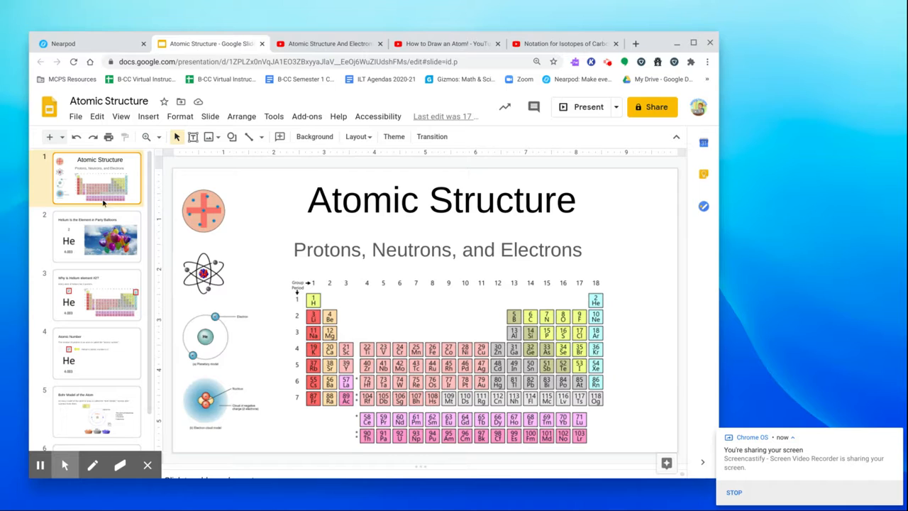
Look through the Atomic Structure slides from the helium balloons slide to Isotope (Nuclide) Notation, and return to the title slide.
left_click(76, 243)
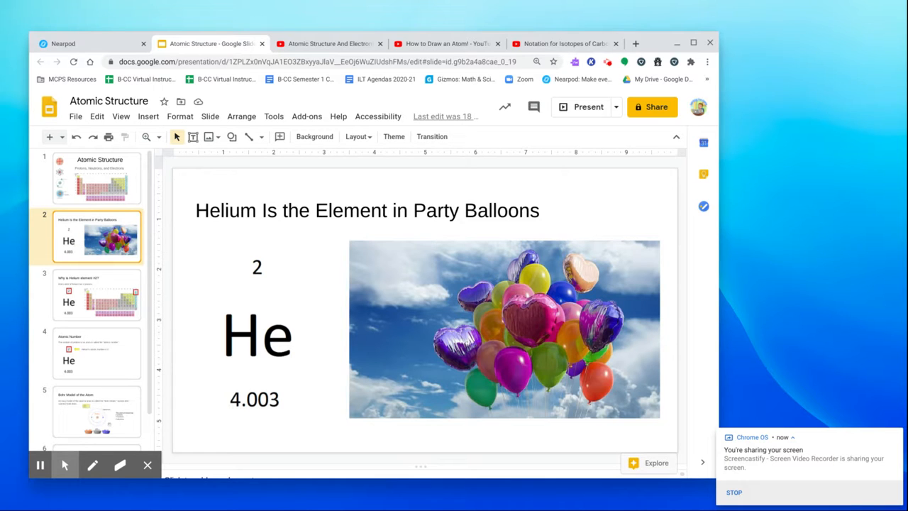
key("Down")
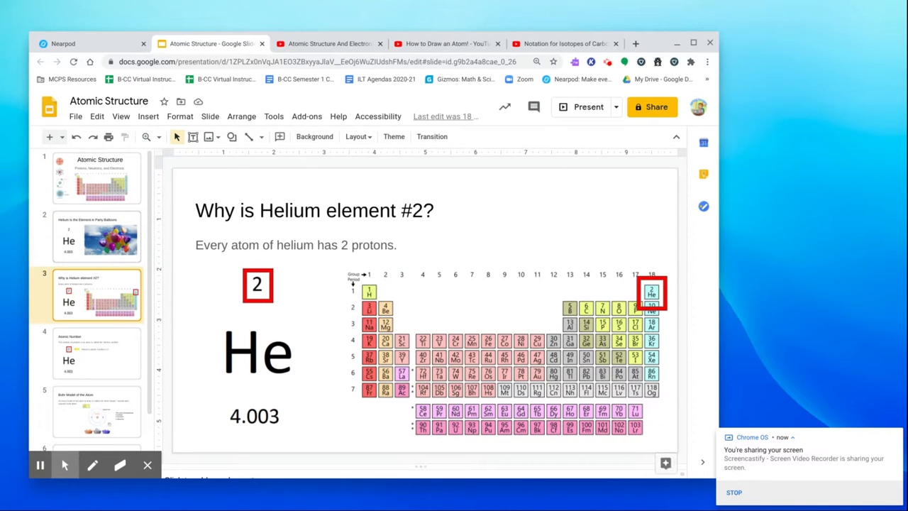
key("Down")
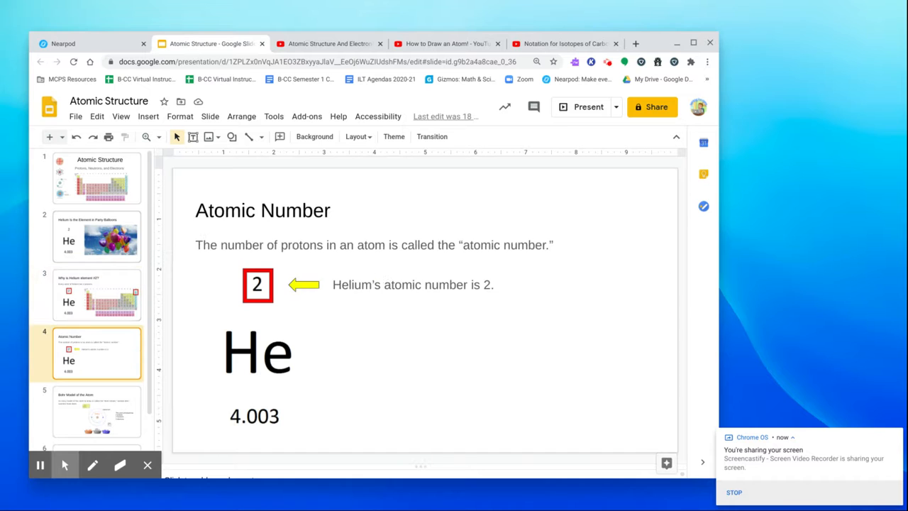
key("Down")
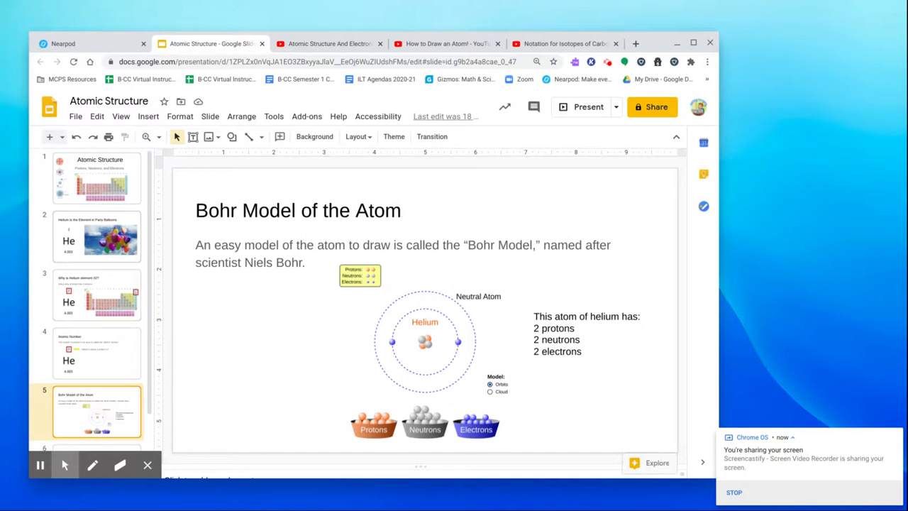
key("Down")
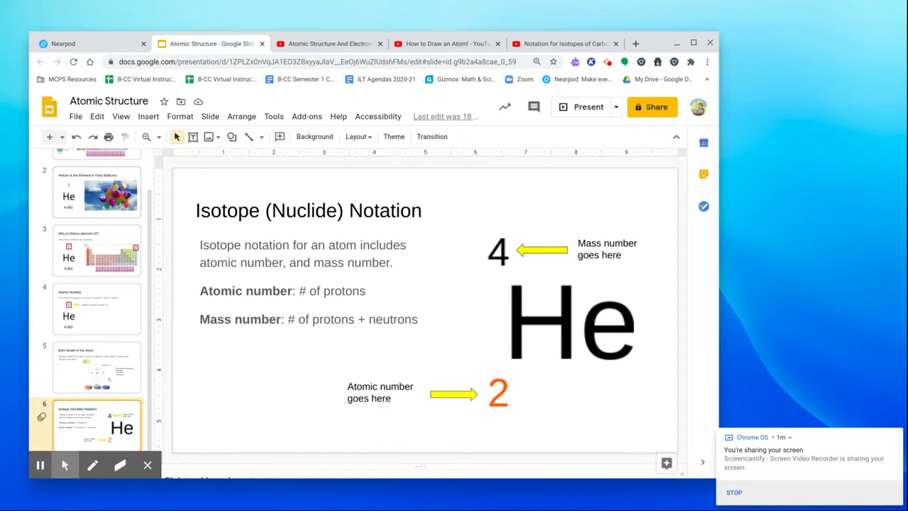
key("Up")
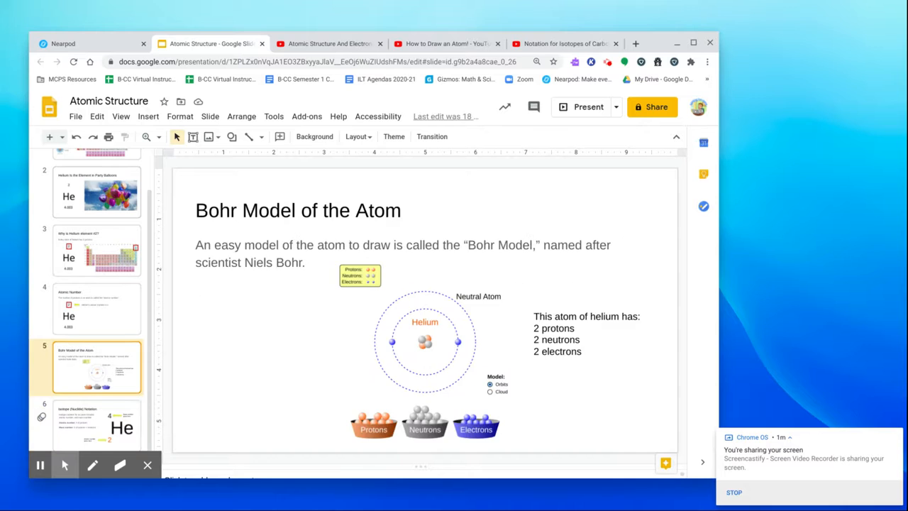
key("Home")
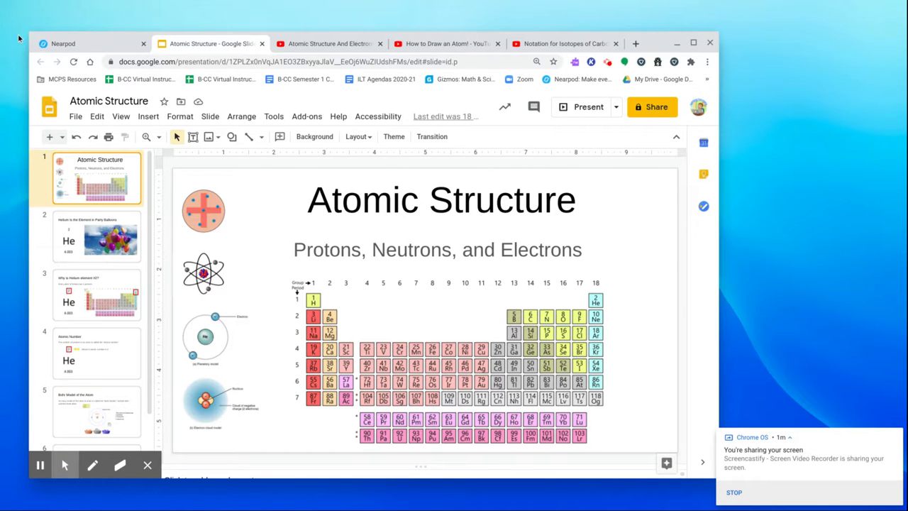
Switch back to Nearpod and create a new lesson in Nearpod.
left_click(52, 44)
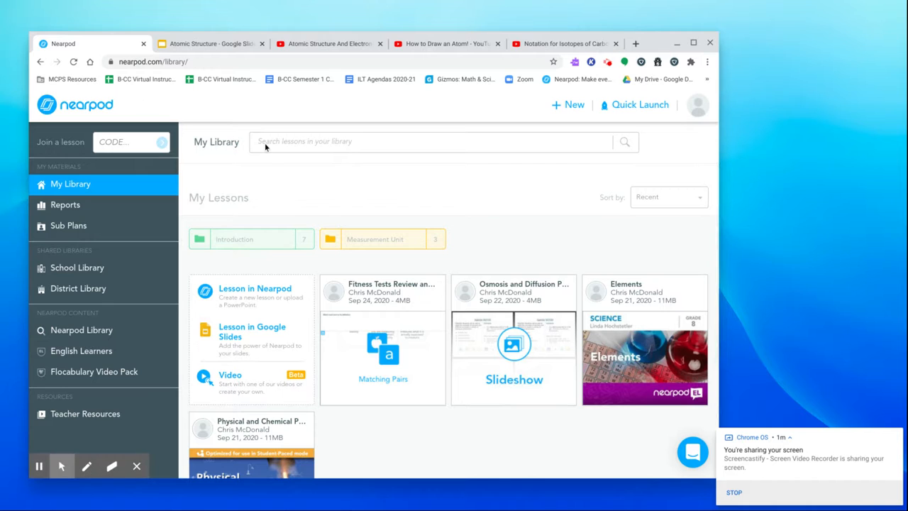
left_click(567, 109)
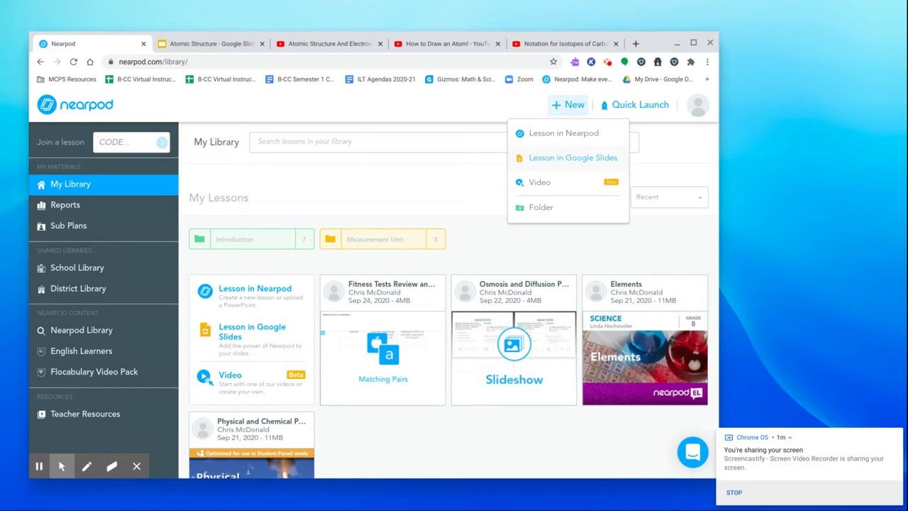
left_click(551, 137)
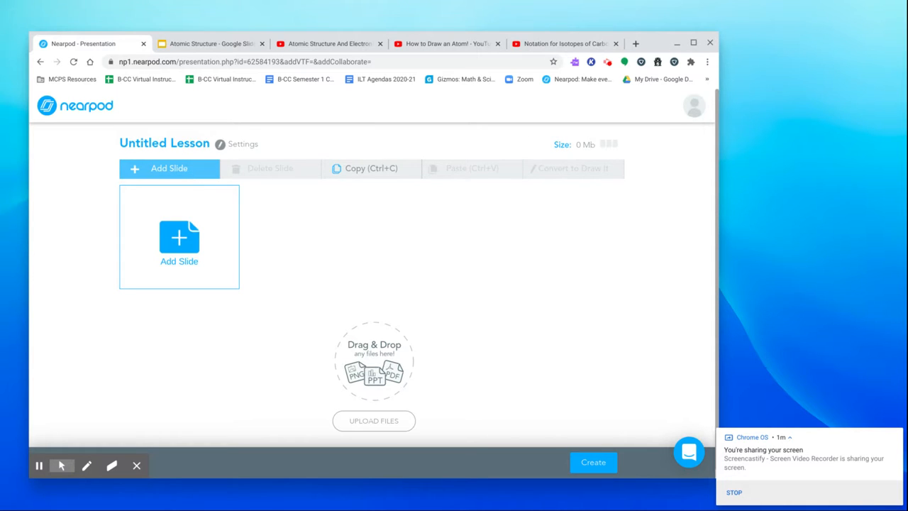
Add a Draw It activity to the lesson with the instructions "Draw a picture of a carbon atom.".
left_click(192, 169)
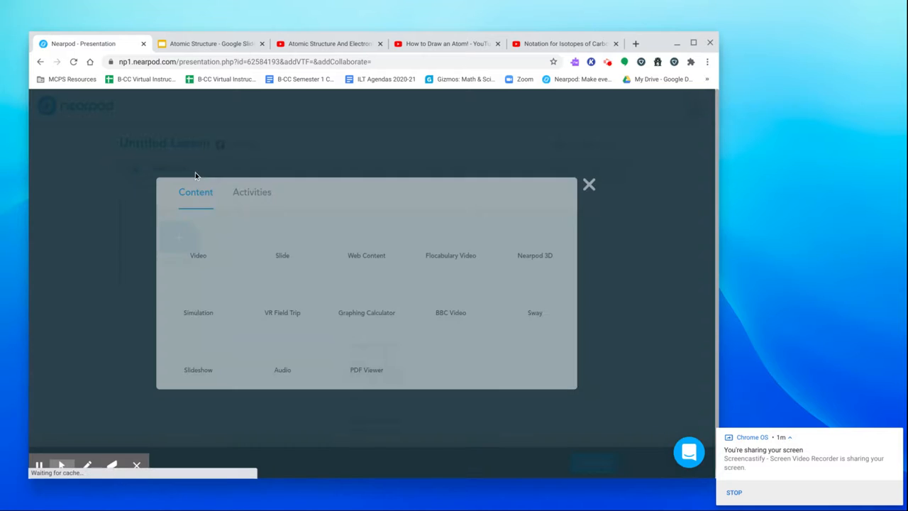
left_click(252, 192)
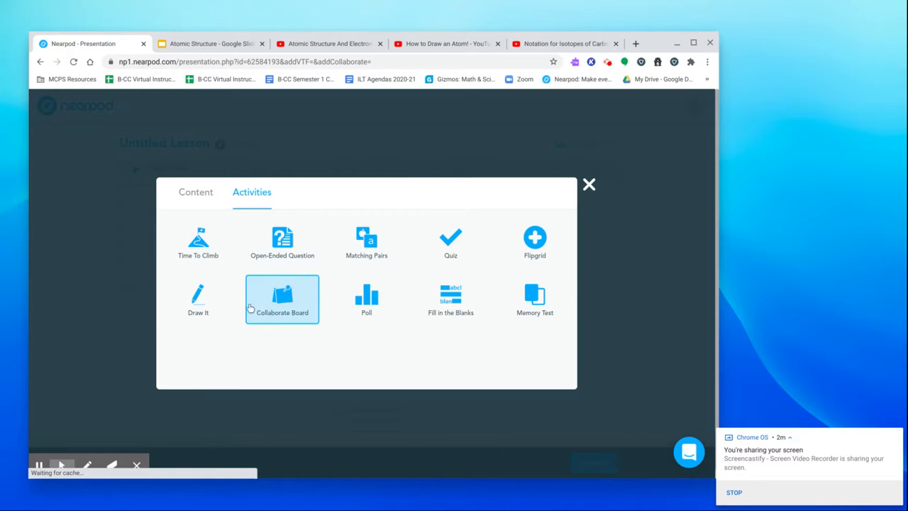
left_click(206, 308)
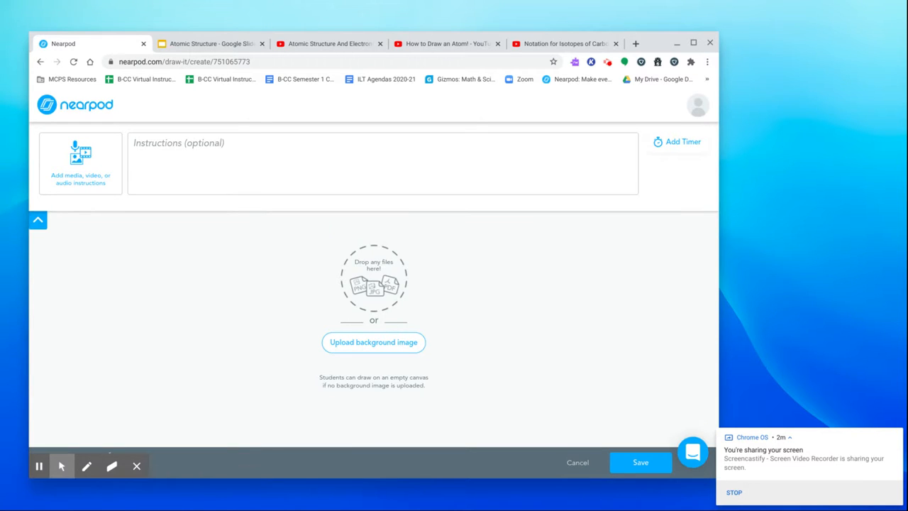
left_click(301, 169)
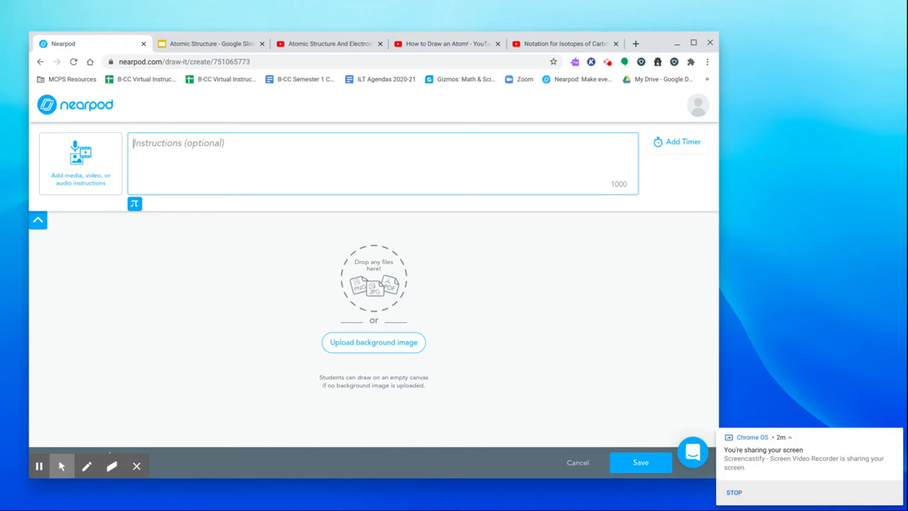
type("Draw a picture of a carbon atom.")
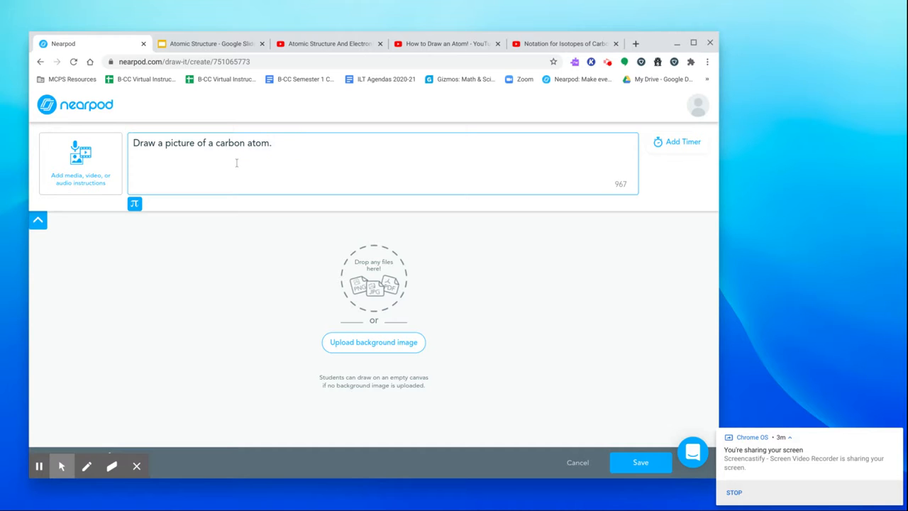
Start adding an image to the Draw It instructions by searching for "carbon on the periodic table".
left_click(95, 181)
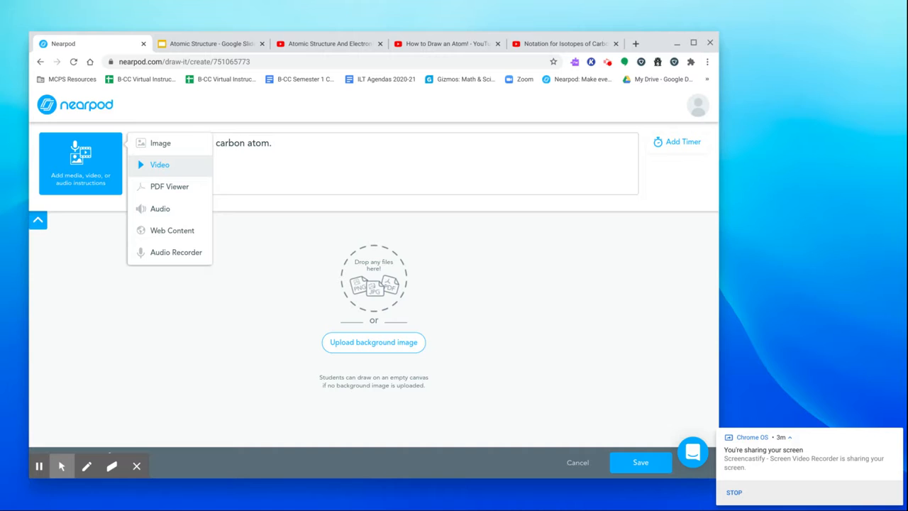
left_click(177, 152)
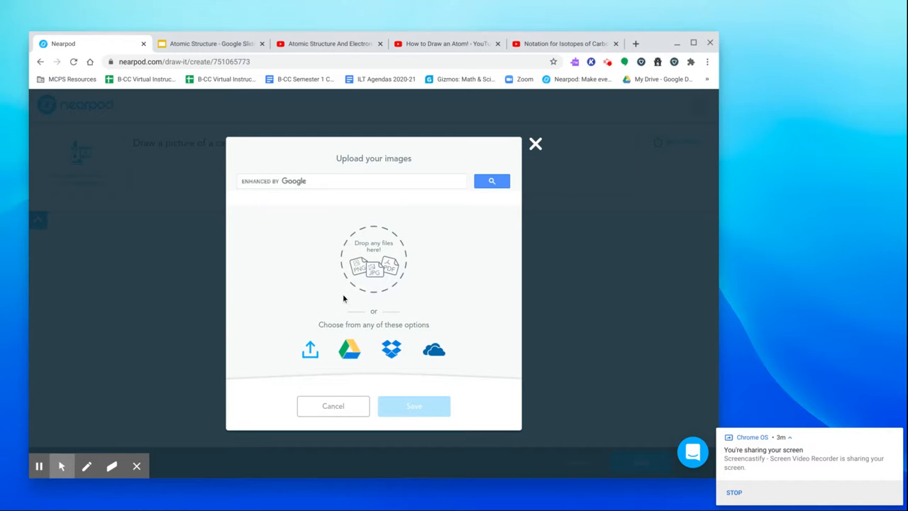
left_click(301, 181)
type("carbon ")
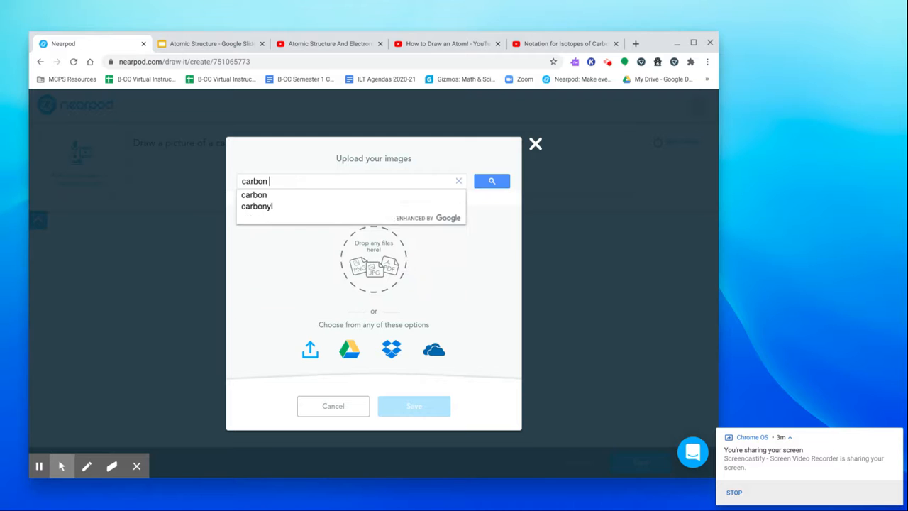
type("on the perio")
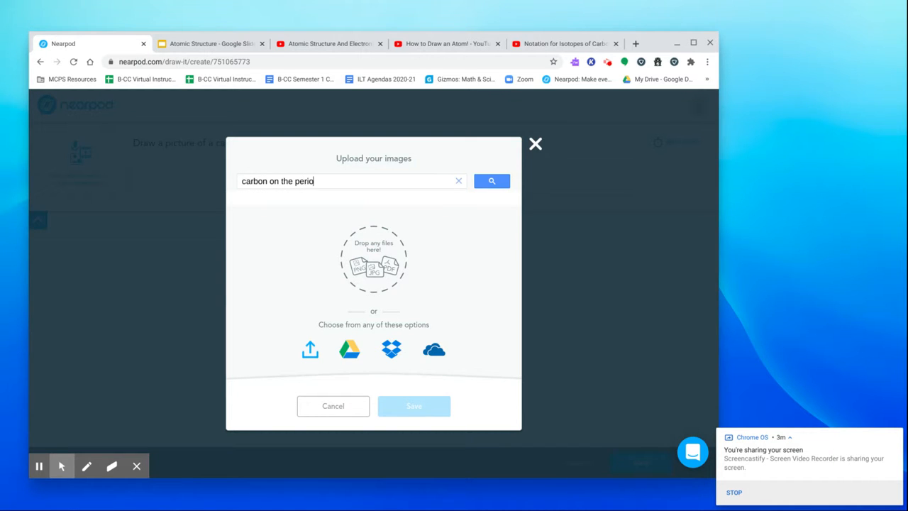
type("dic table")
key("Return")
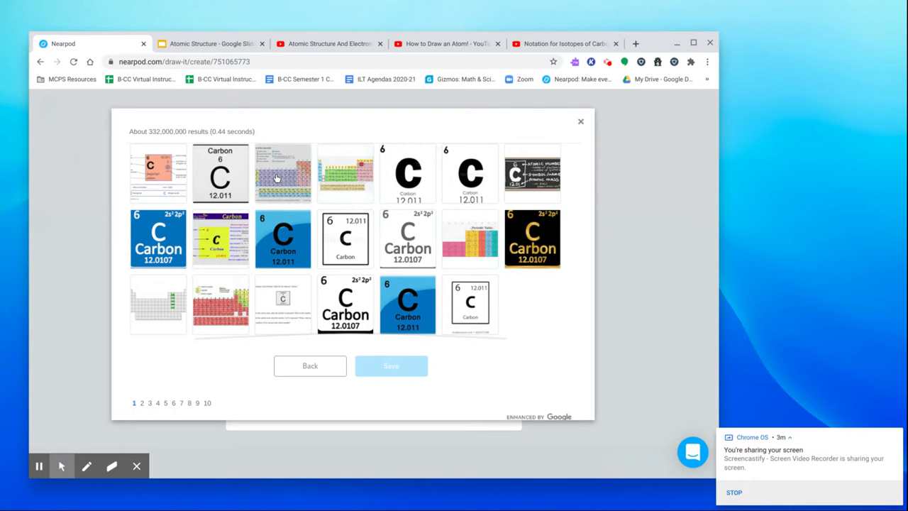
Attach the first plain white tile with the bold black C as the instruction image and save the Draw It activity.
left_click(395, 183)
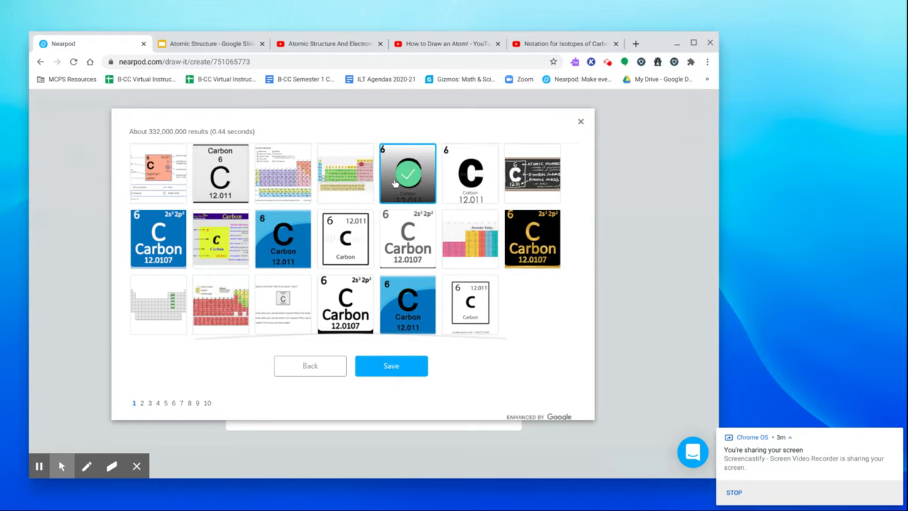
left_click(391, 365)
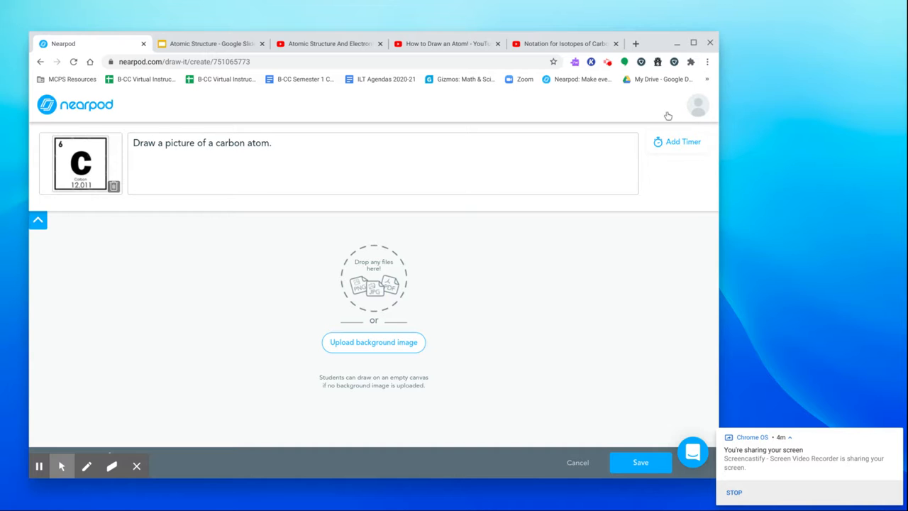
left_click(638, 462)
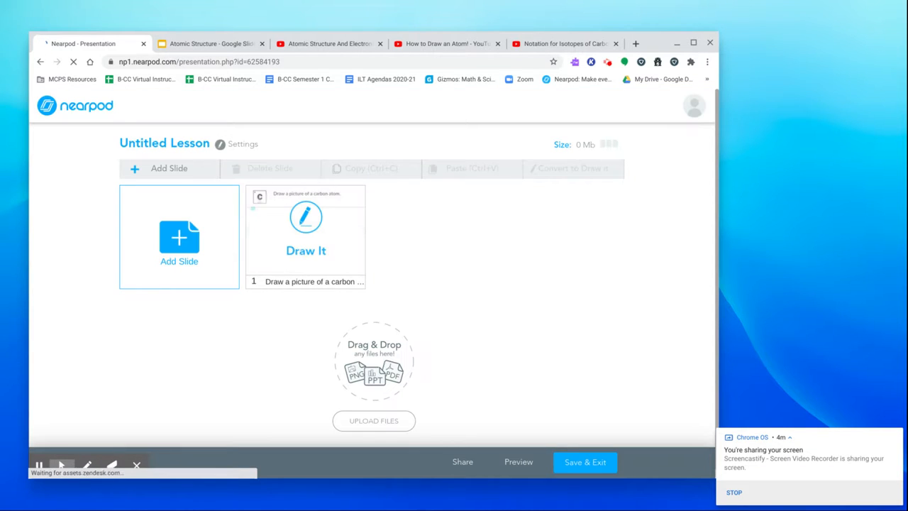
Add a slideshow to the lesson by importing the Atomic Structure presentation from Google Drive.
mouse_move(586, 508)
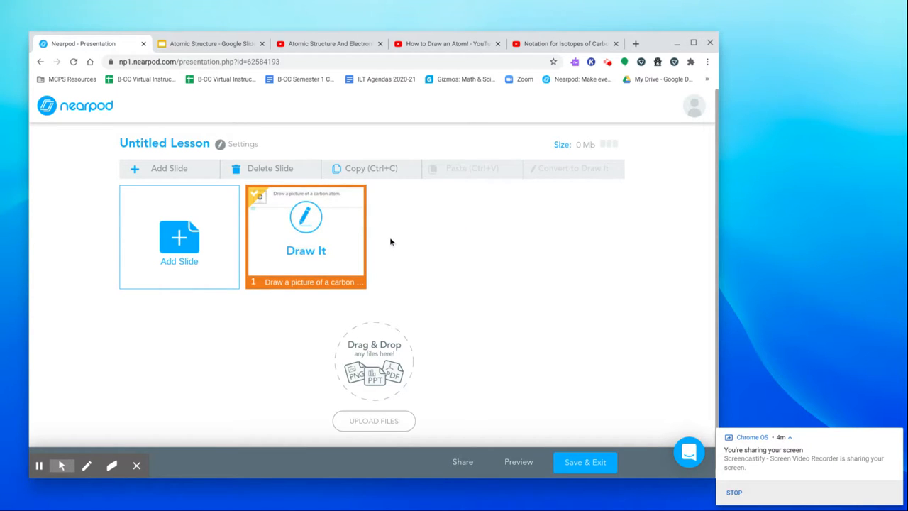
left_click(190, 254)
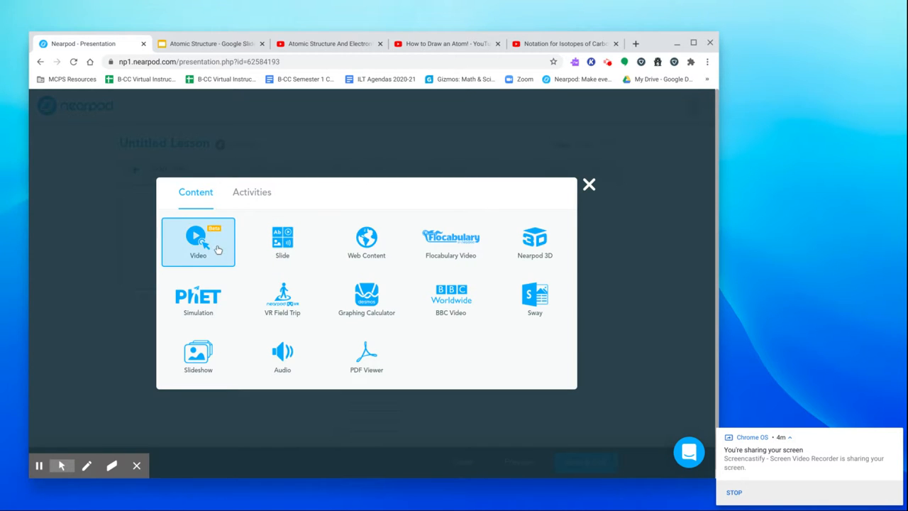
left_click(203, 349)
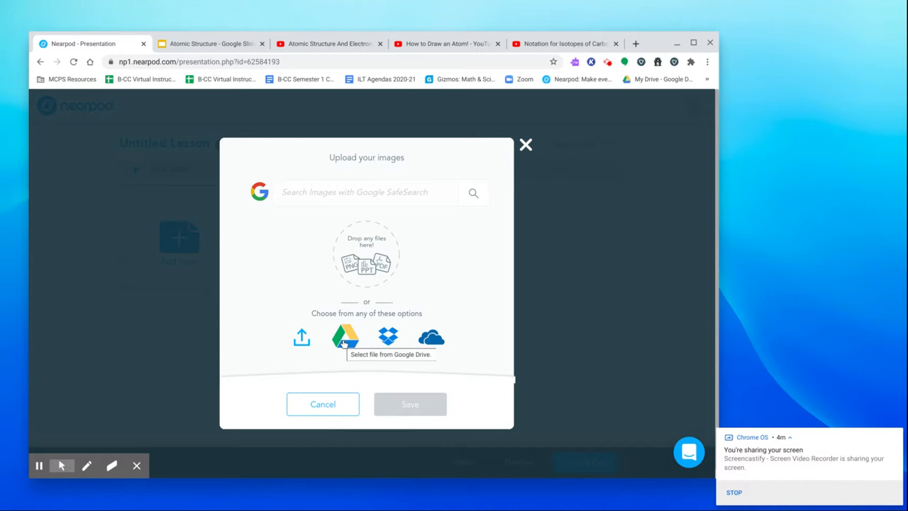
left_click(344, 342)
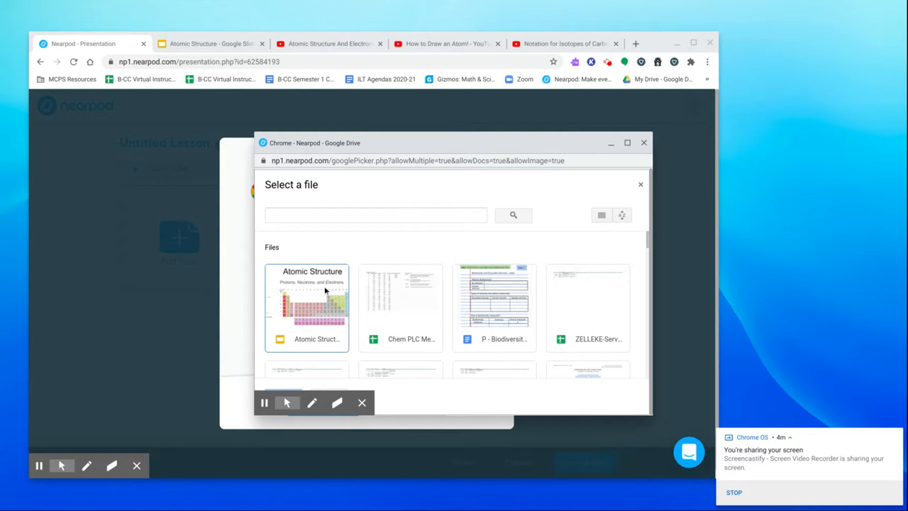
left_click(331, 217)
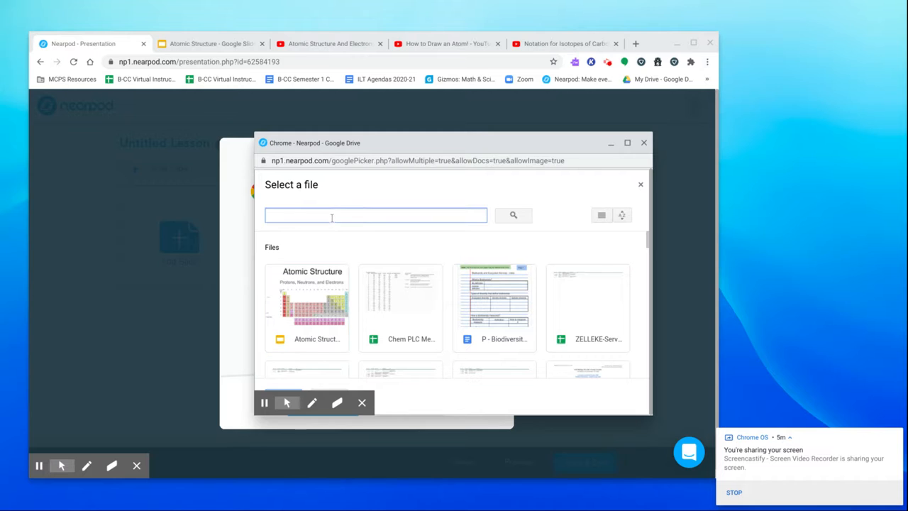
double_click(318, 309)
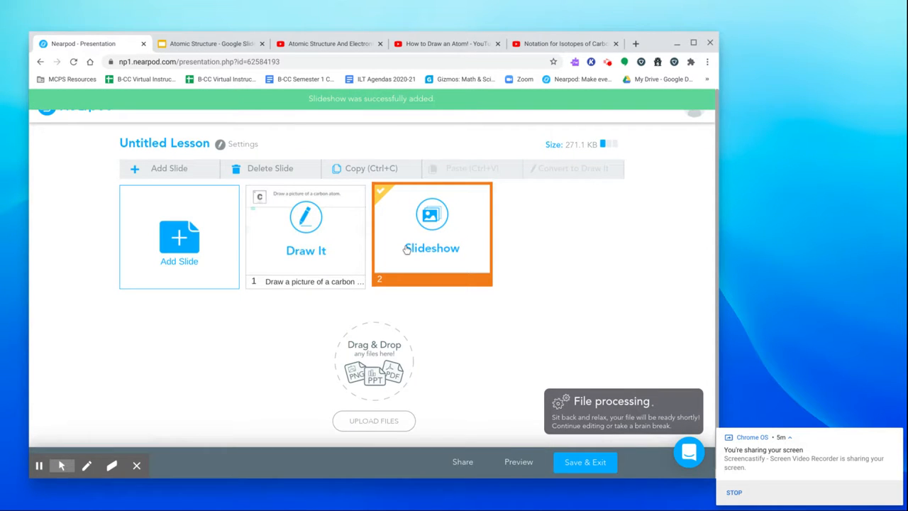
left_click(406, 248)
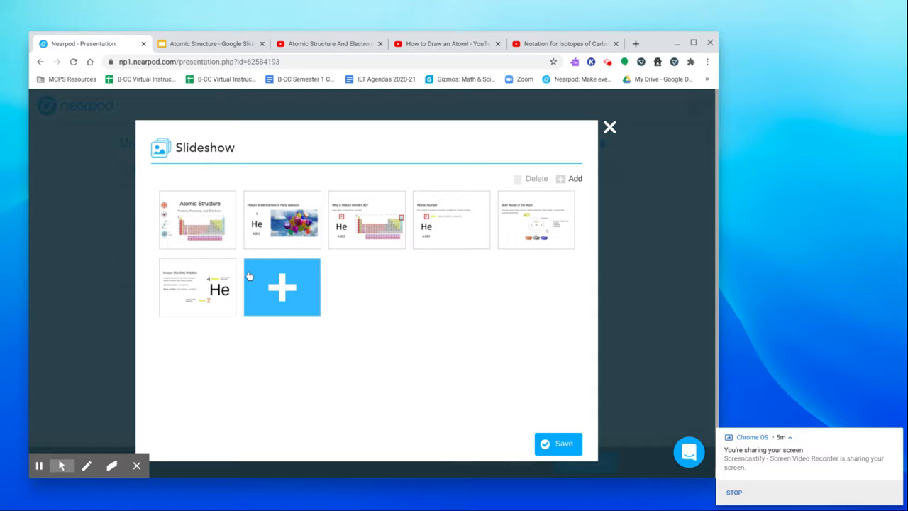
left_click(200, 203)
left_click(212, 286)
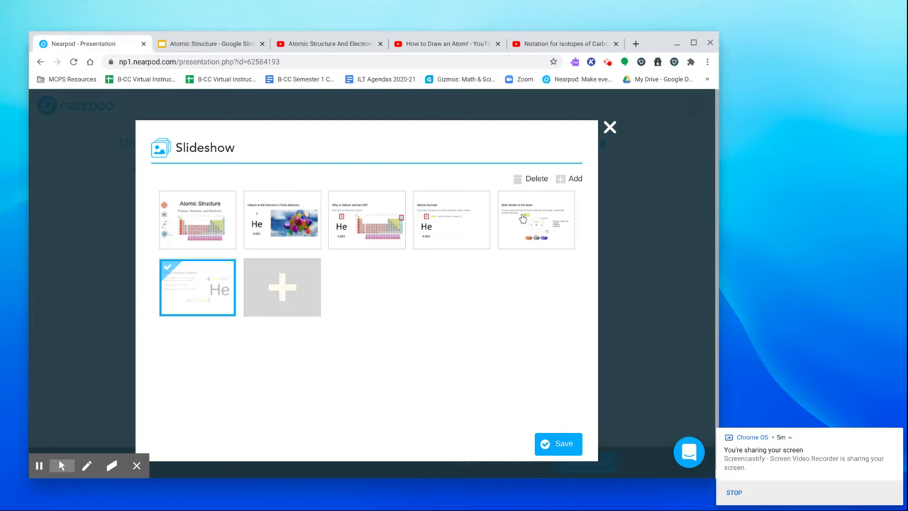
left_click(522, 218)
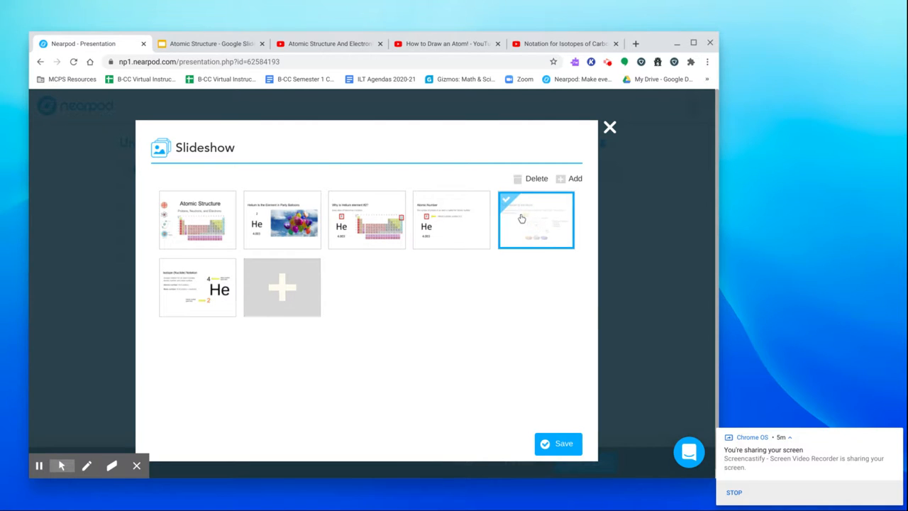
left_click(609, 129)
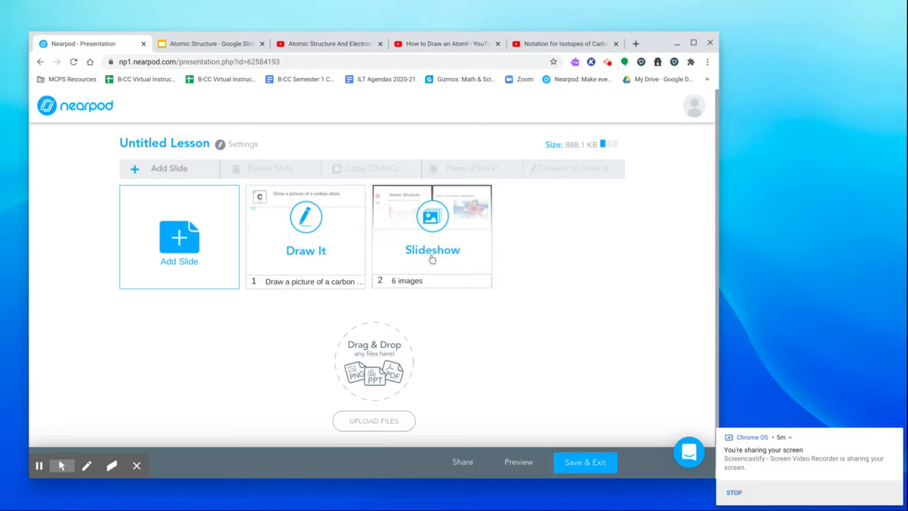
Duplicate the imported Atomic Structure slideshow within the lesson.
left_click(431, 259)
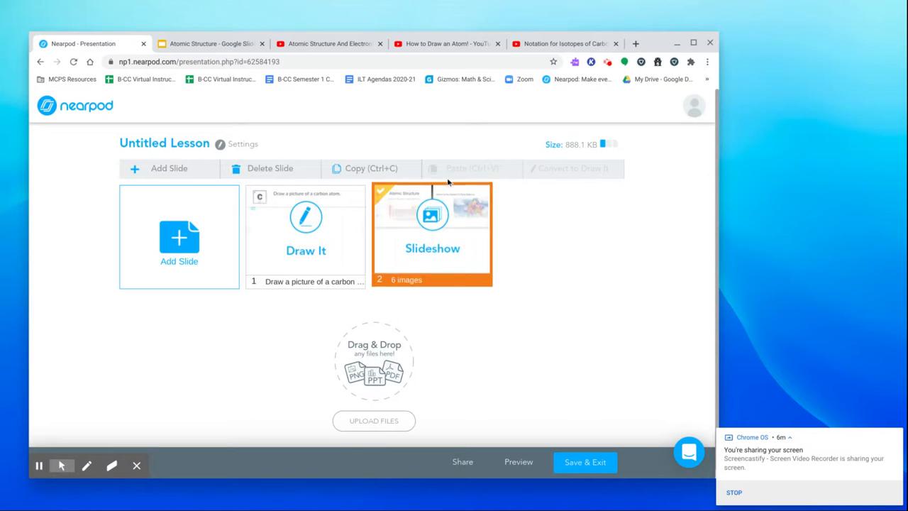
left_click(366, 170)
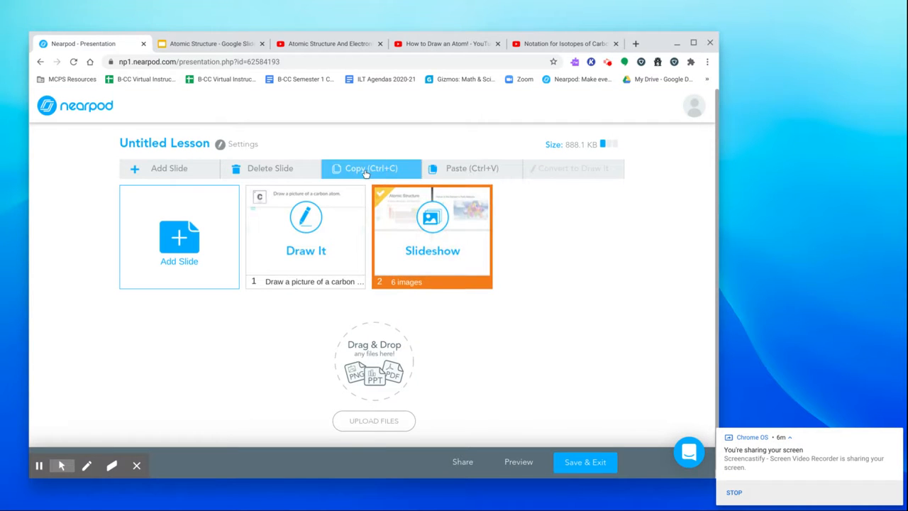
left_click(451, 176)
Delete the Bohr Model of the Atom and isotope notation slides from the first slideshow and save it.
double_click(455, 273)
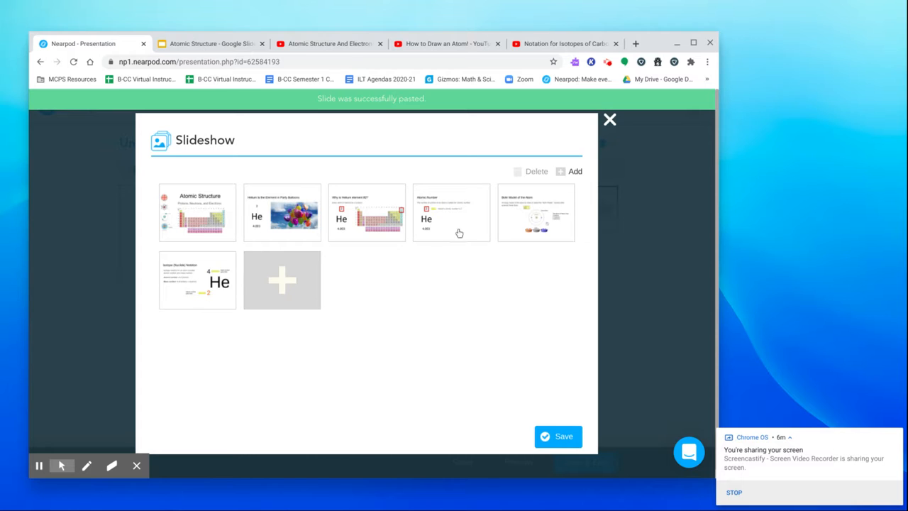
left_click(499, 225)
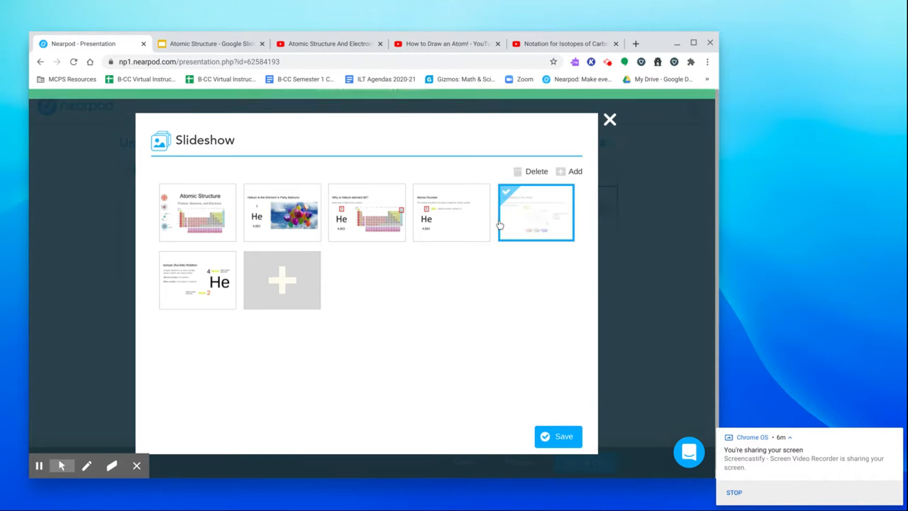
left_click(220, 284)
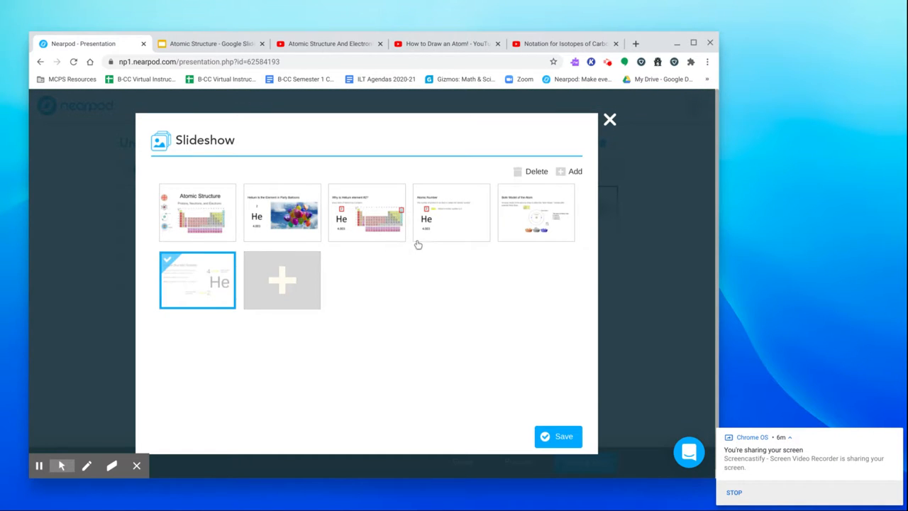
left_click(518, 209)
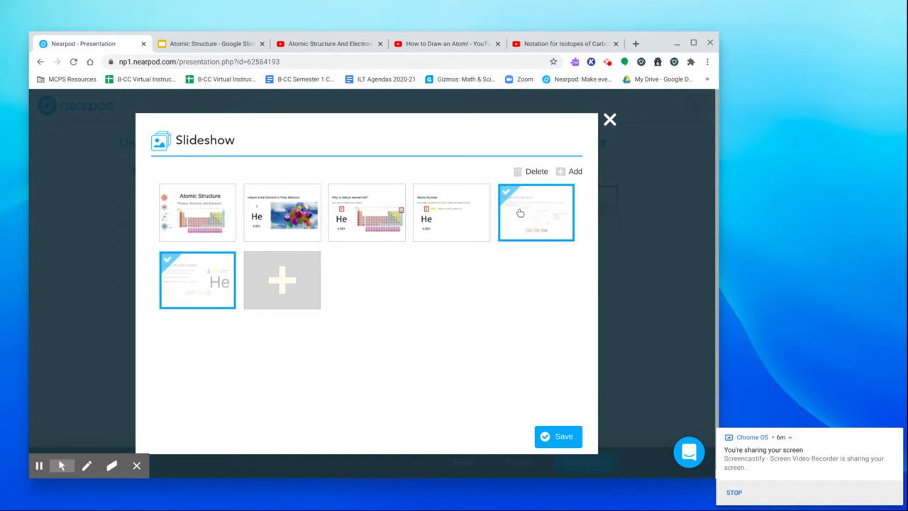
left_click(532, 171)
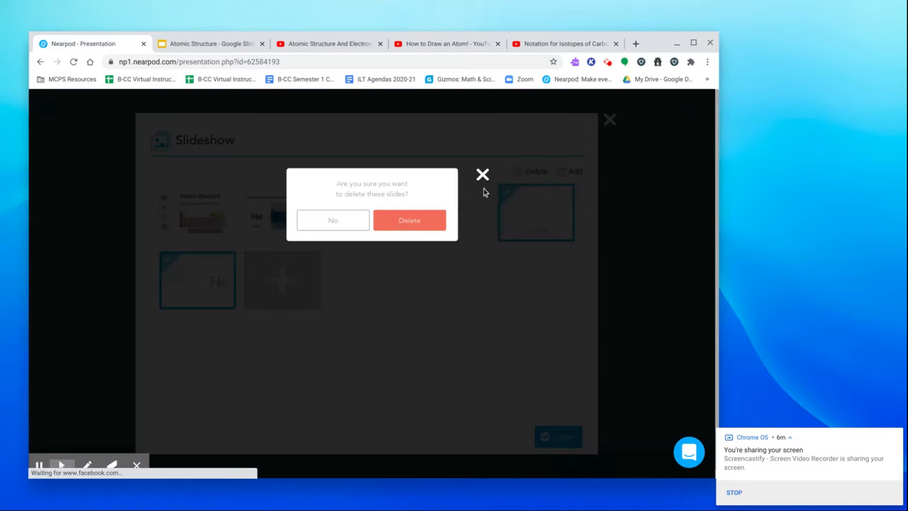
left_click(410, 220)
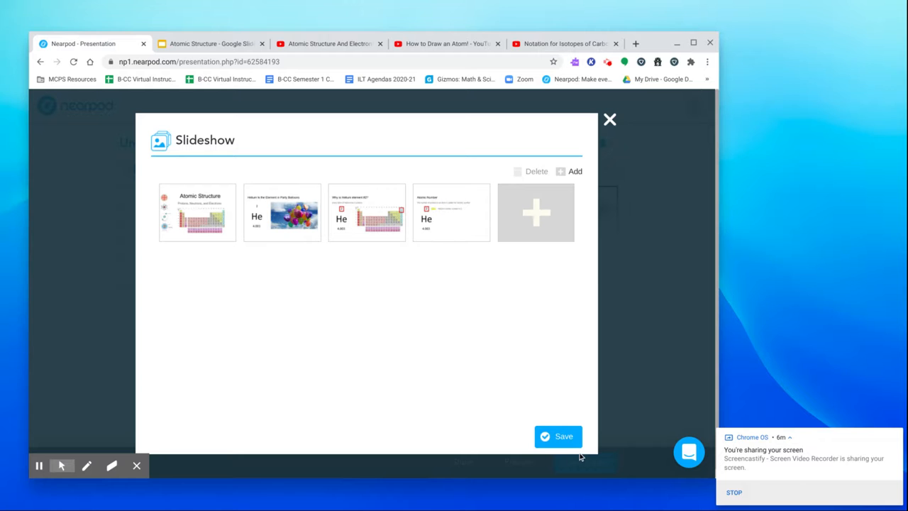
left_click(568, 437)
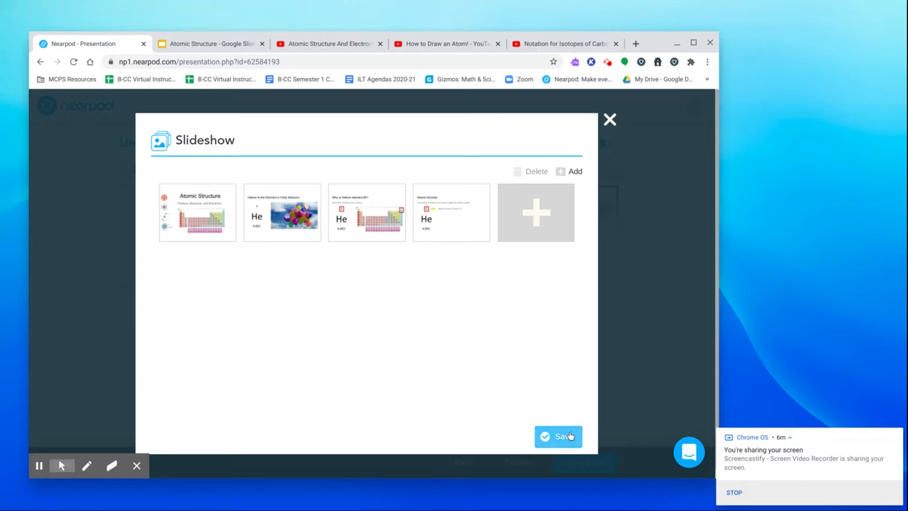
left_click(562, 438)
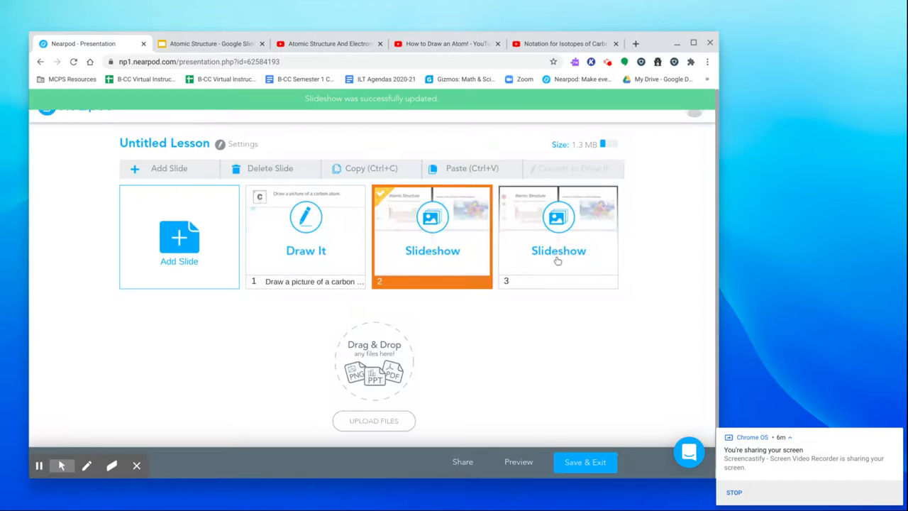
Delete the first four slides, from the Atomic Structure title through Atomic Number, from the second slideshow and save it.
left_click(557, 257)
left_click(549, 247)
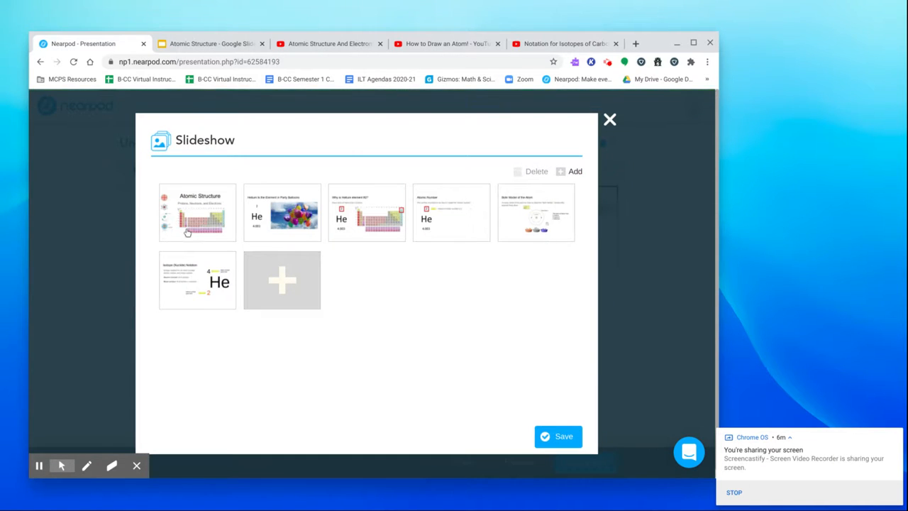
left_click(187, 233)
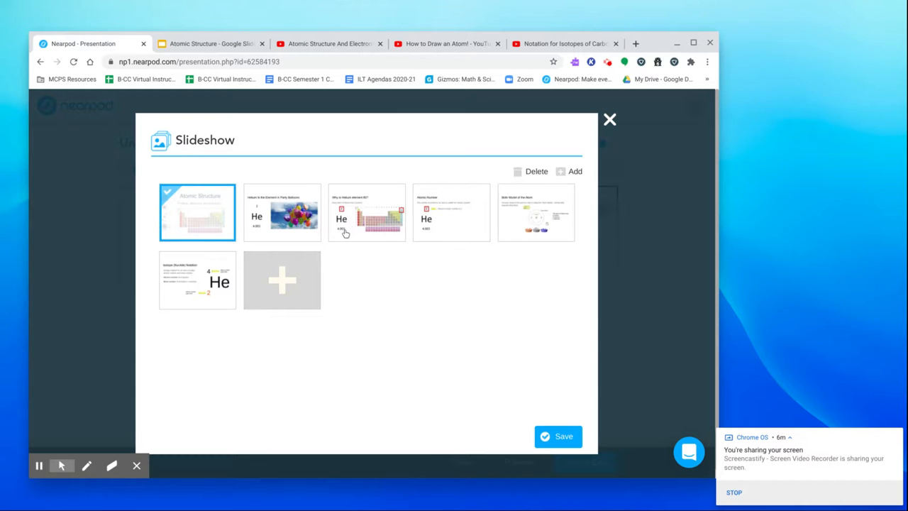
left_click(436, 229)
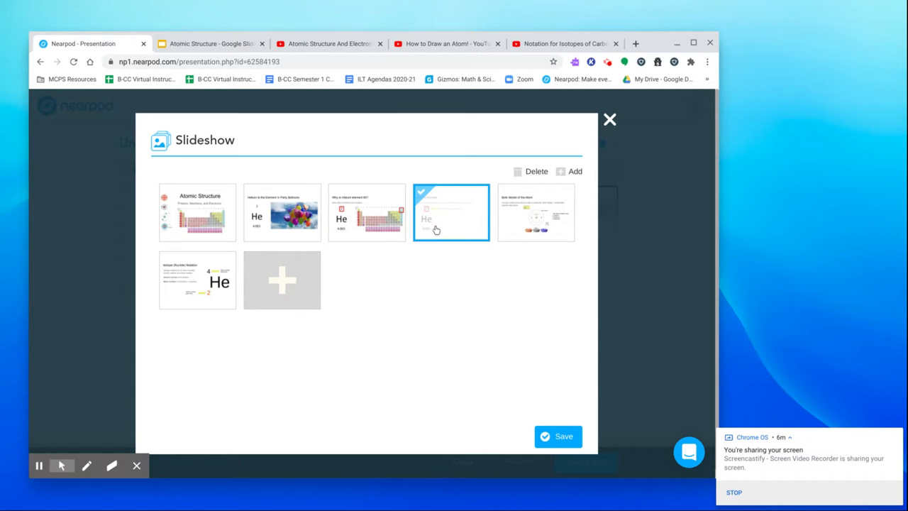
left_click(376, 221)
left_click(303, 220)
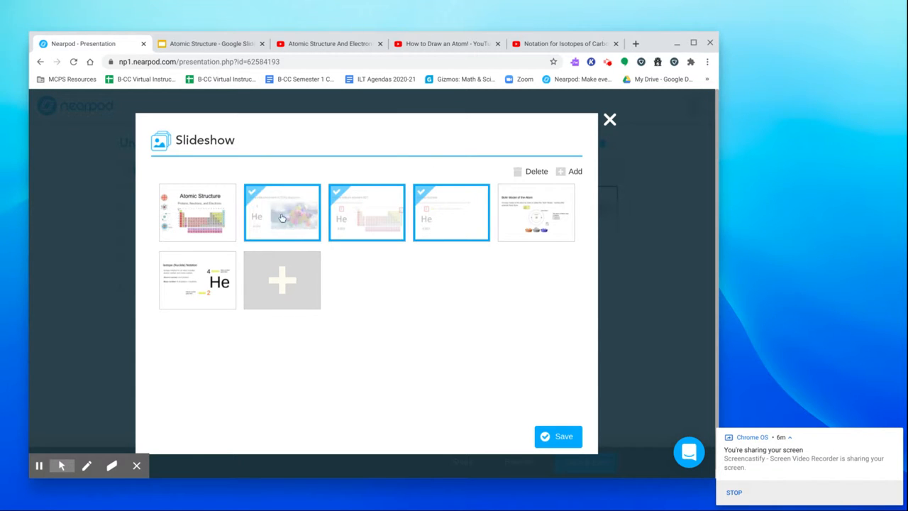
left_click(233, 217)
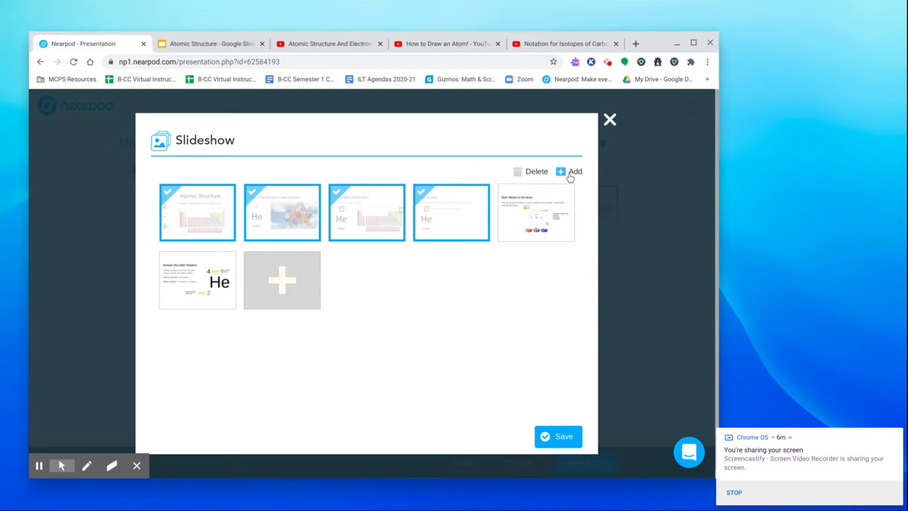
left_click(533, 174)
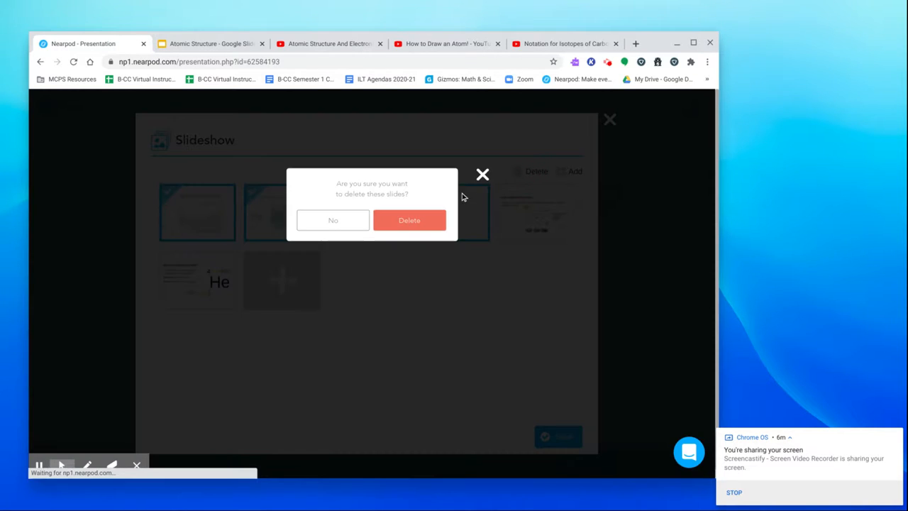
left_click(416, 226)
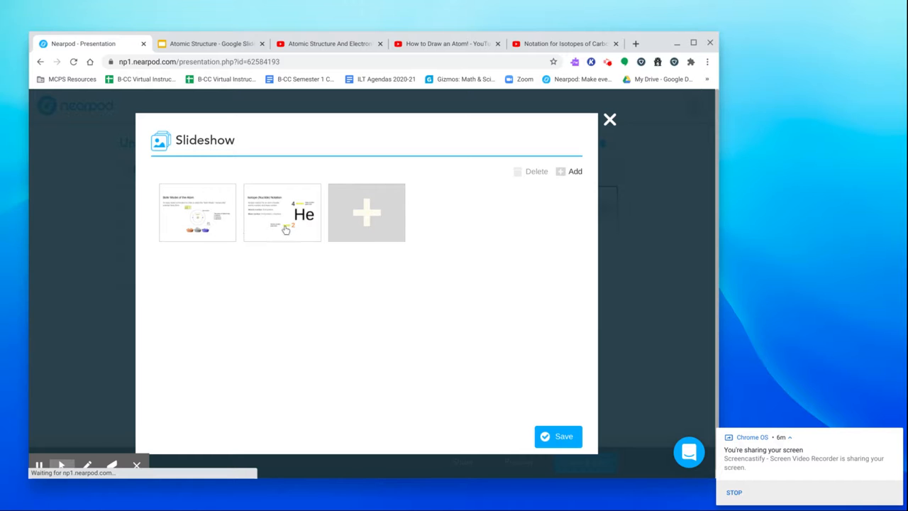
left_click(553, 435)
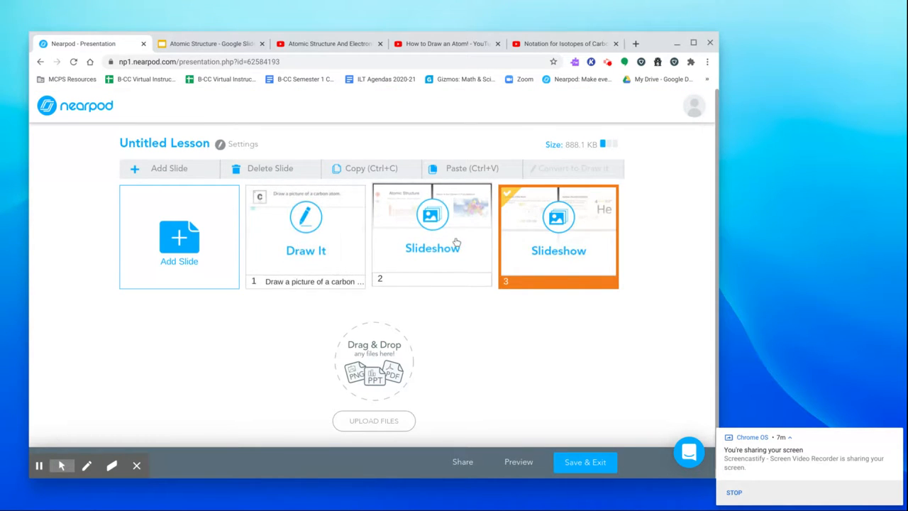
Copy the web address of the YouTube video "Atomic Structure And Electrons" and return to the Nearpod lesson.
left_click(440, 253)
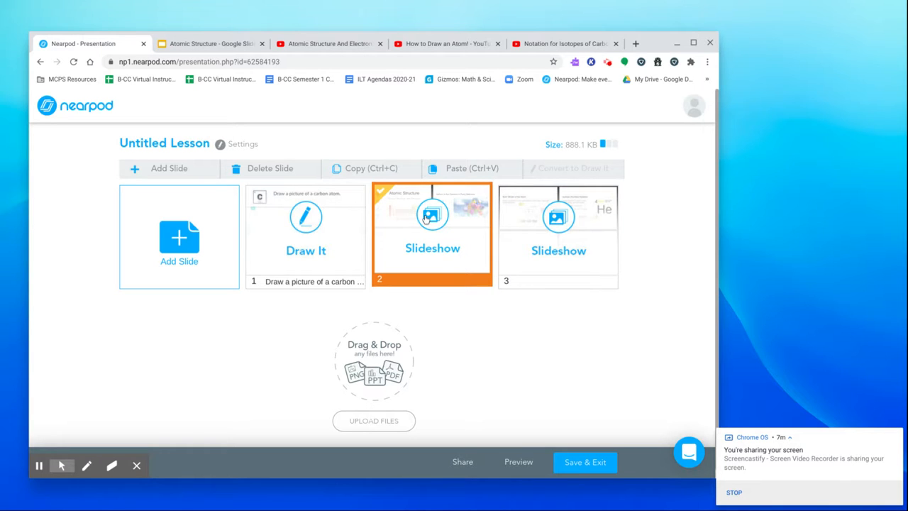
left_click(347, 46)
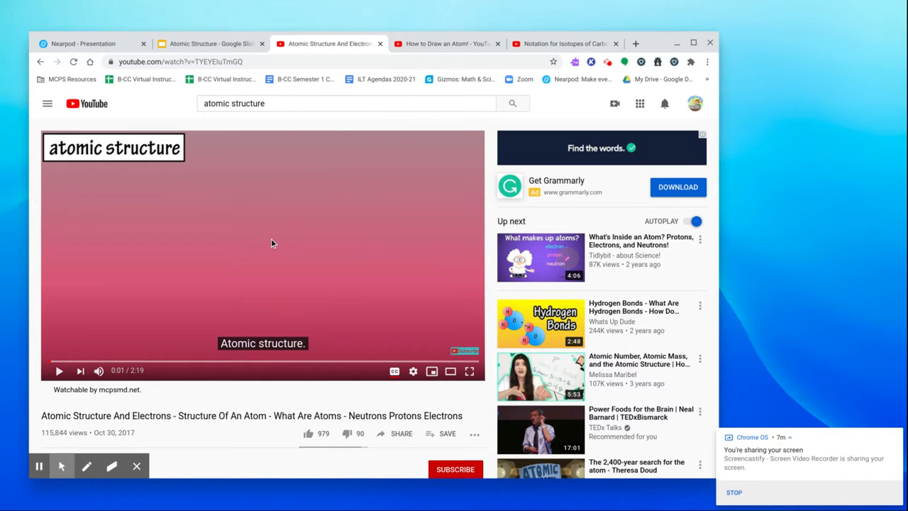
left_click(243, 61)
key("ctrl+c")
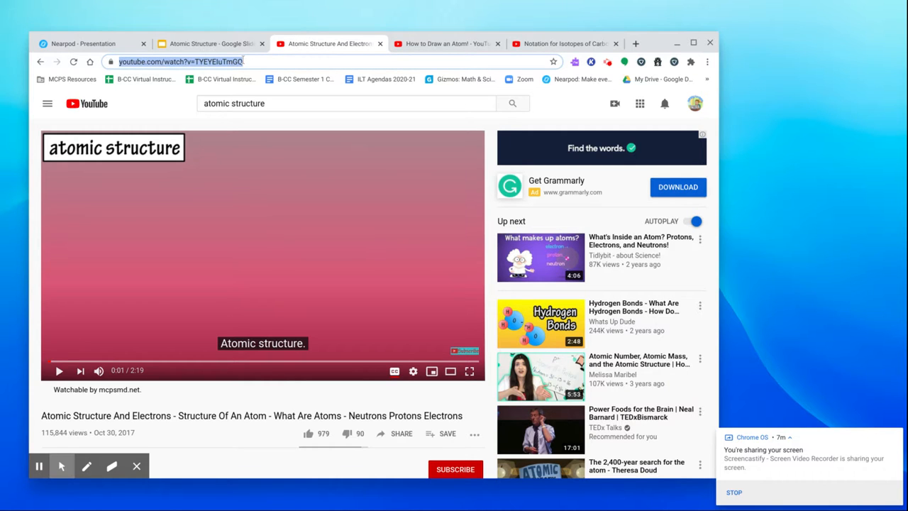
left_click(205, 43)
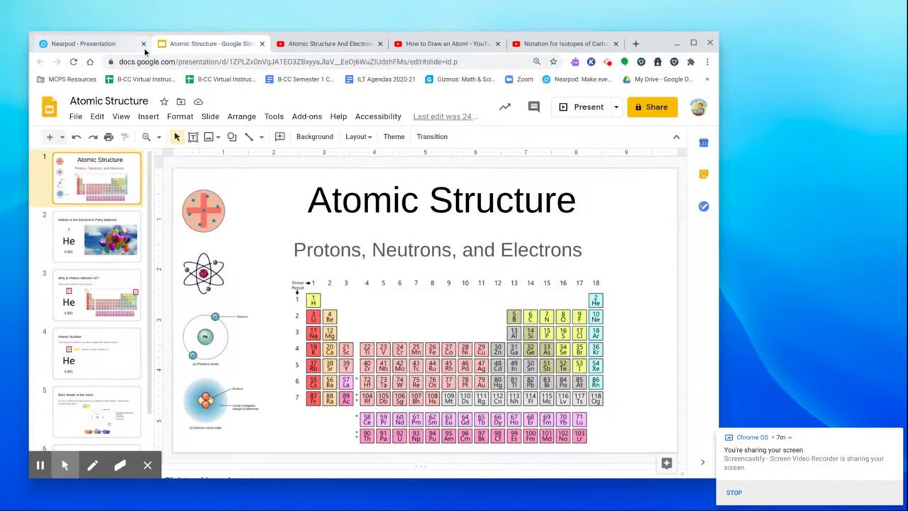
left_click(116, 46)
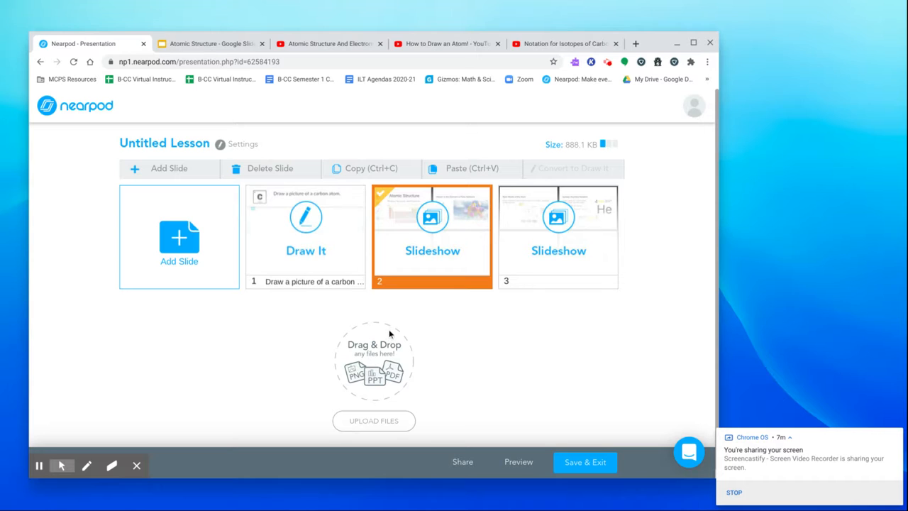
Start adding a Video slide directly after the Draw It activity.
left_click(283, 241)
left_click(410, 246)
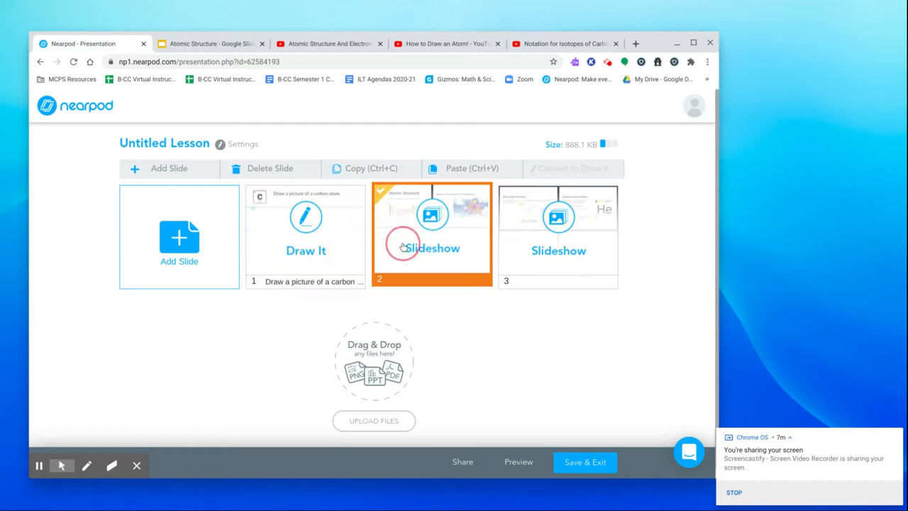
left_click(348, 244)
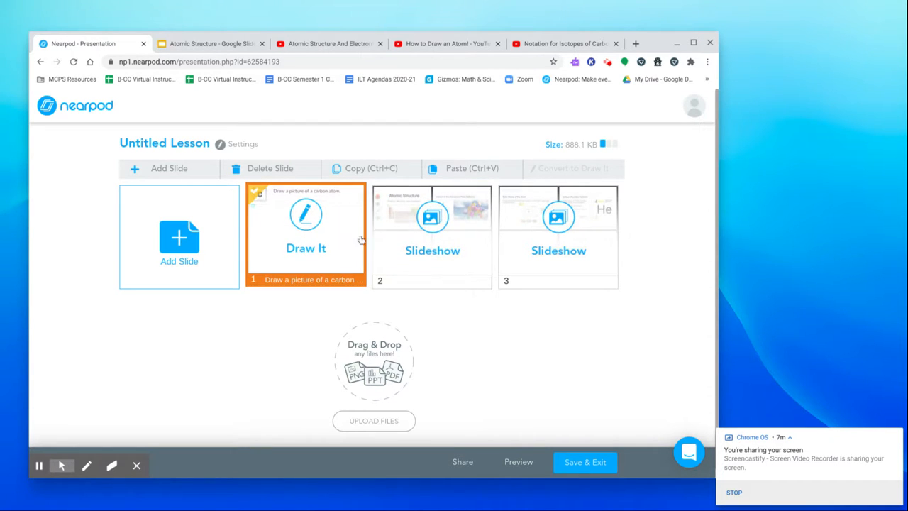
left_click(151, 175)
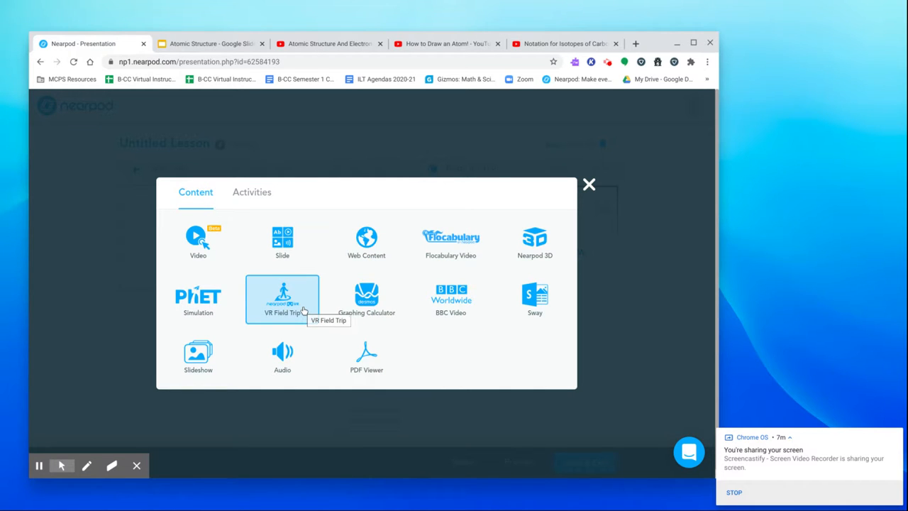
left_click(202, 253)
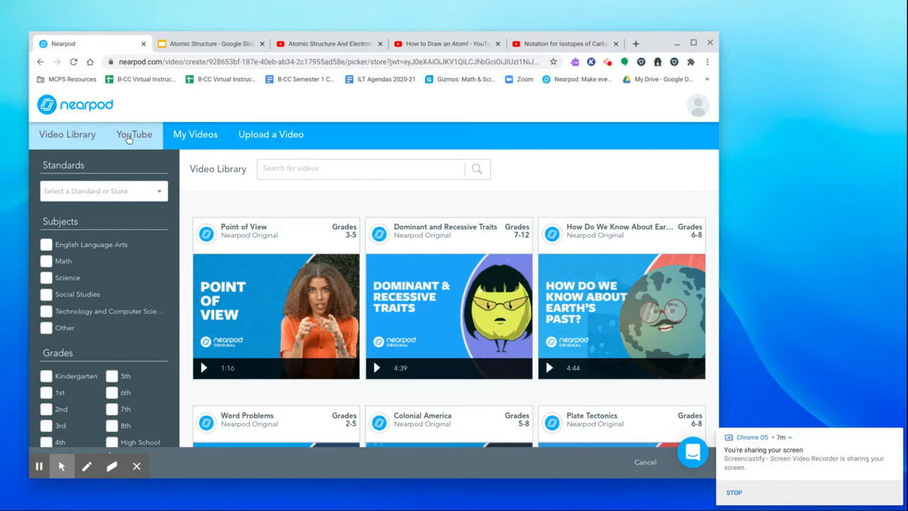
Choose YouTube as the video source and search for the video with the copied web address.
mouse_move(306, 241)
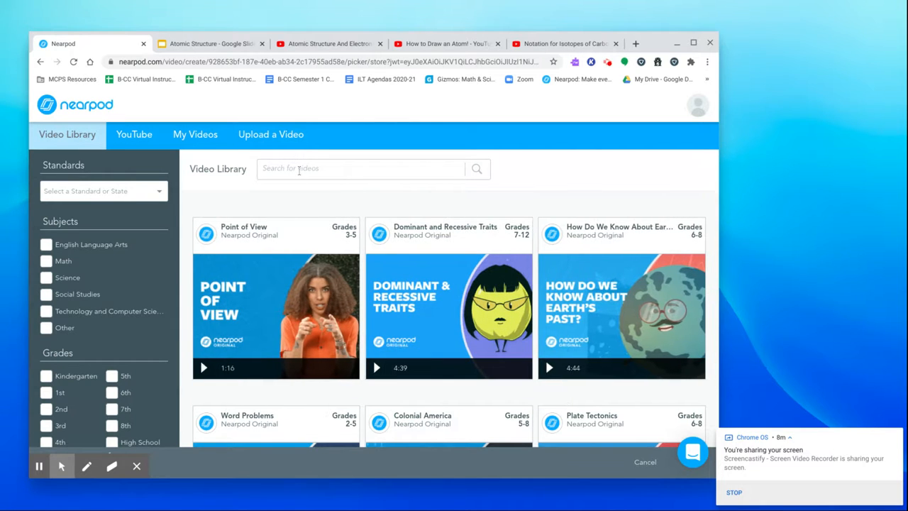
left_click(124, 146)
left_click(362, 174)
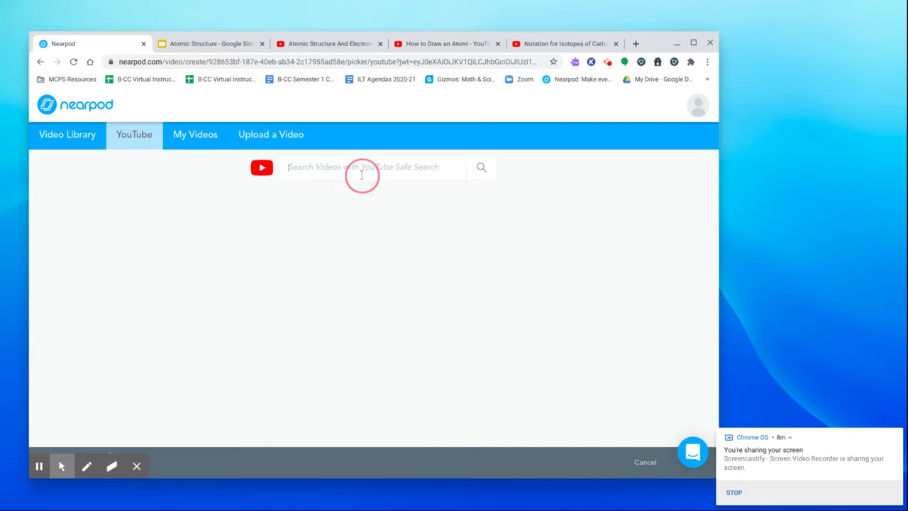
key("ctrl+v")
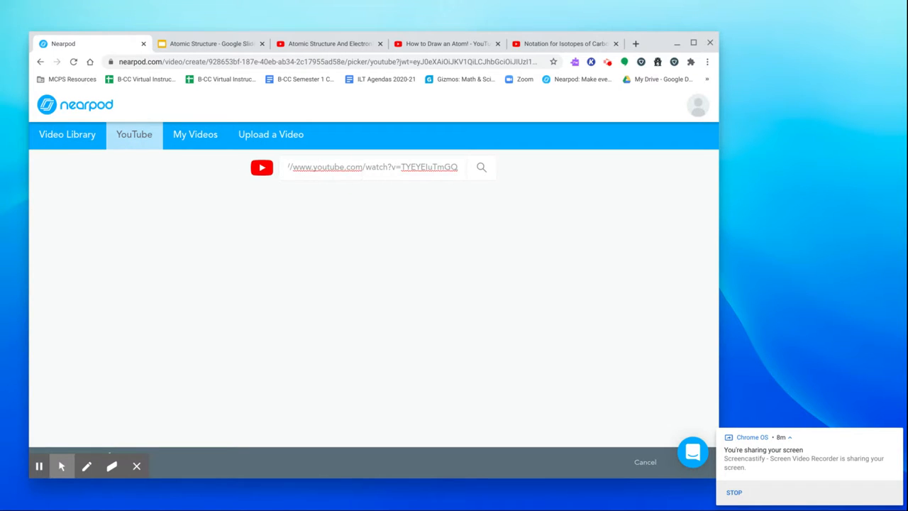
key("Return")
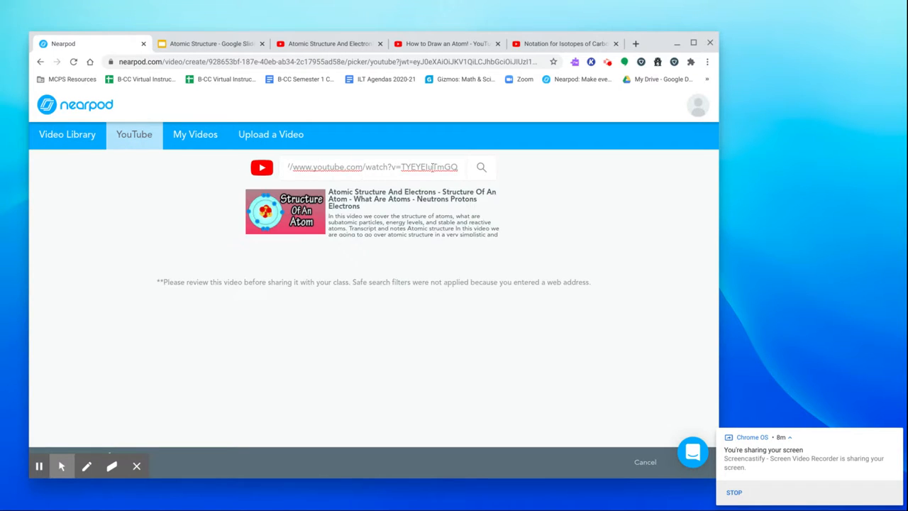
Use the found video "Atomic Structure And Electrons" and start a Multiple Choice Question at about 0:13 in it.
left_click(271, 223)
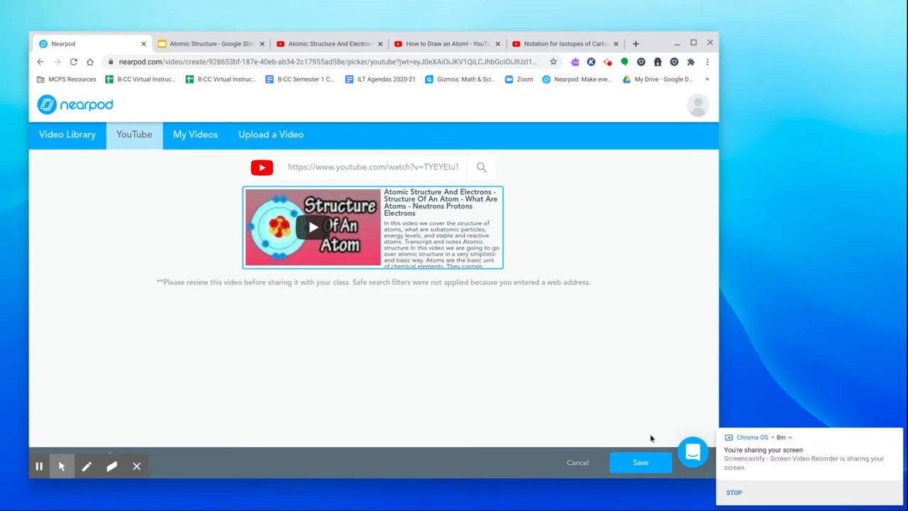
left_click(640, 462)
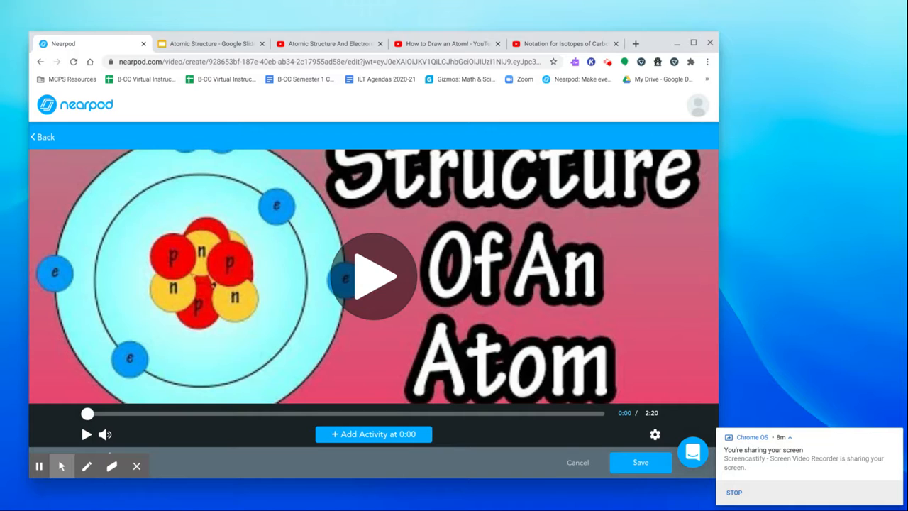
left_click(375, 287)
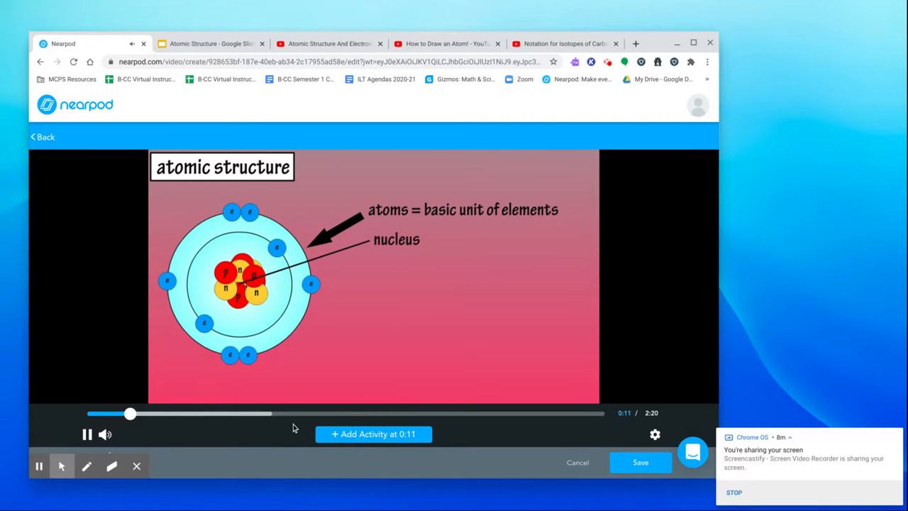
left_click(327, 435)
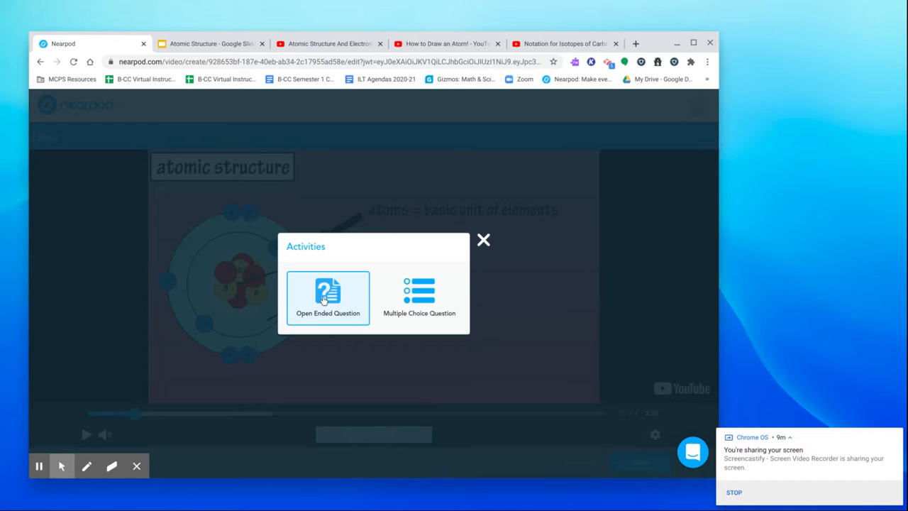
left_click(422, 294)
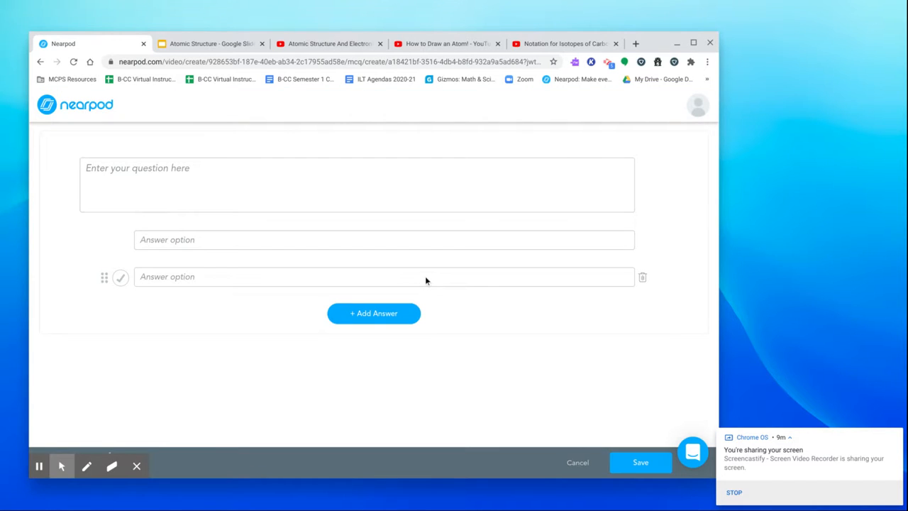
Enter the question "What are the basic units of an element?" for the multiple choice activity.
left_click(278, 169)
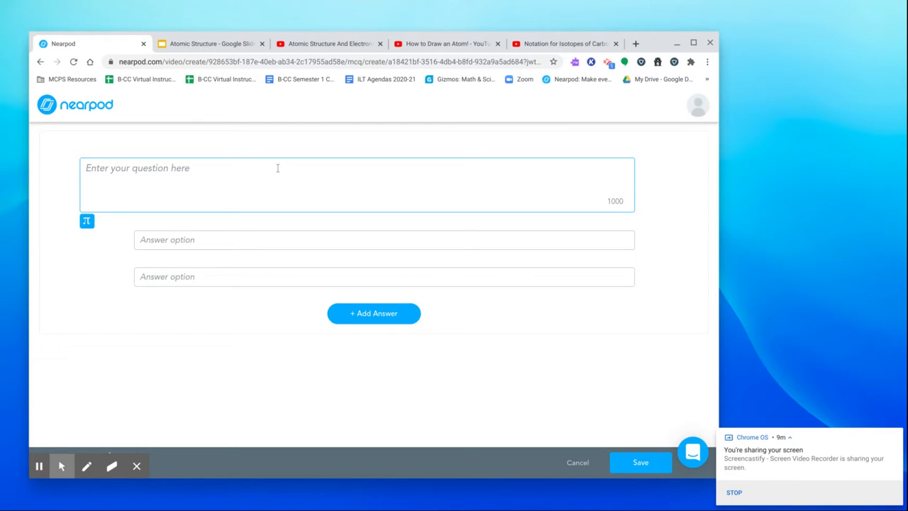
type("What are the ba")
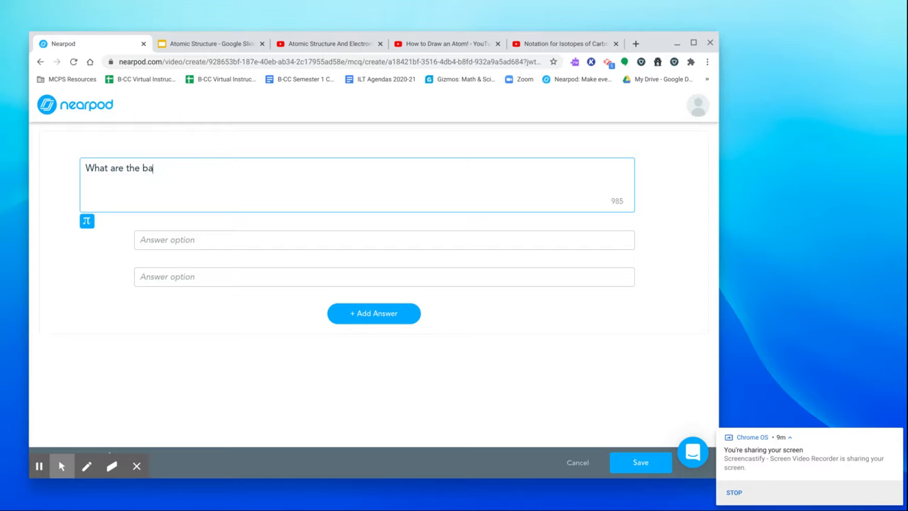
type("sic units of an element.")
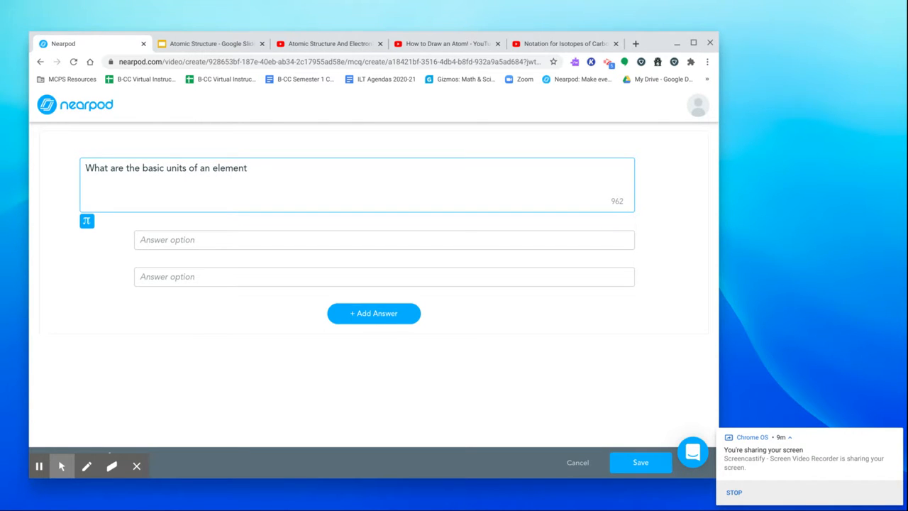
Fill the first two answer options with "electrons" and "atoms", and mark "atoms" as the correct answer.
left_click(240, 245)
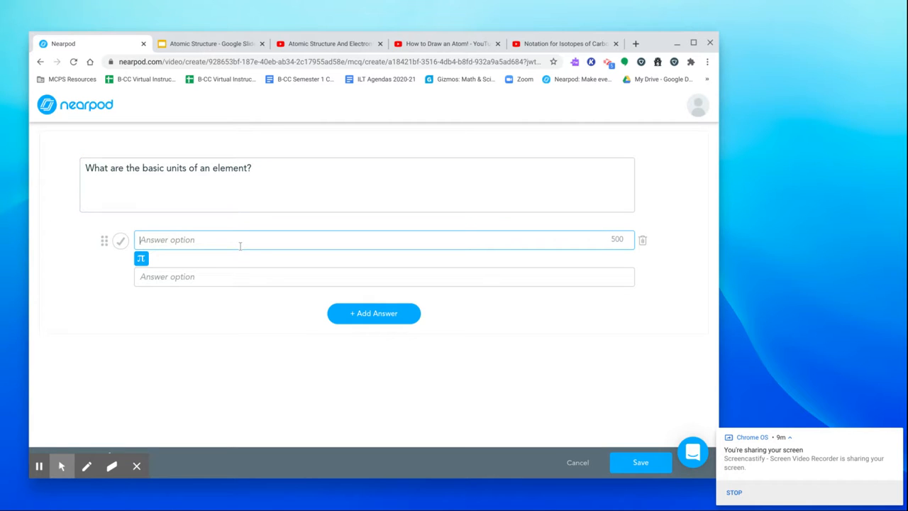
type("electrons")
left_click(242, 279)
type("atoms")
left_click(121, 277)
left_click(167, 276)
key("Return")
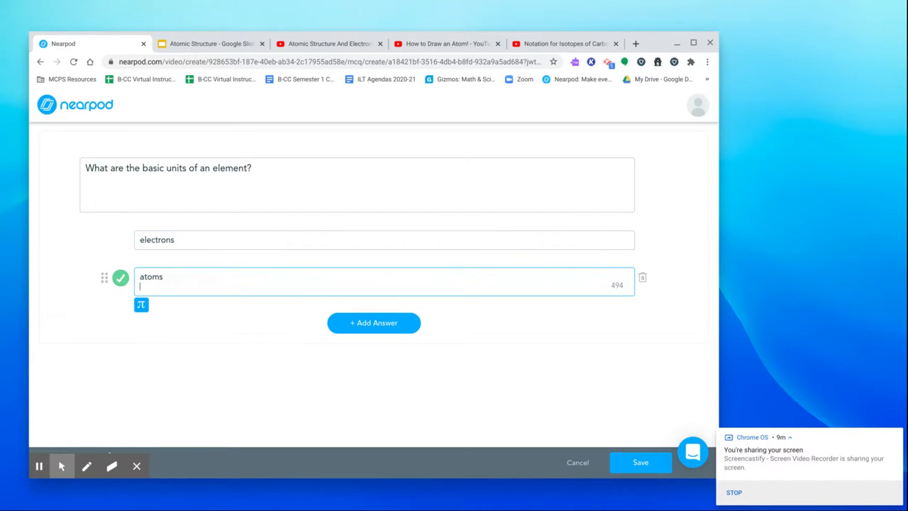
Add the answer options "protons" and "molecules" and save the multiple choice question.
left_click(353, 314)
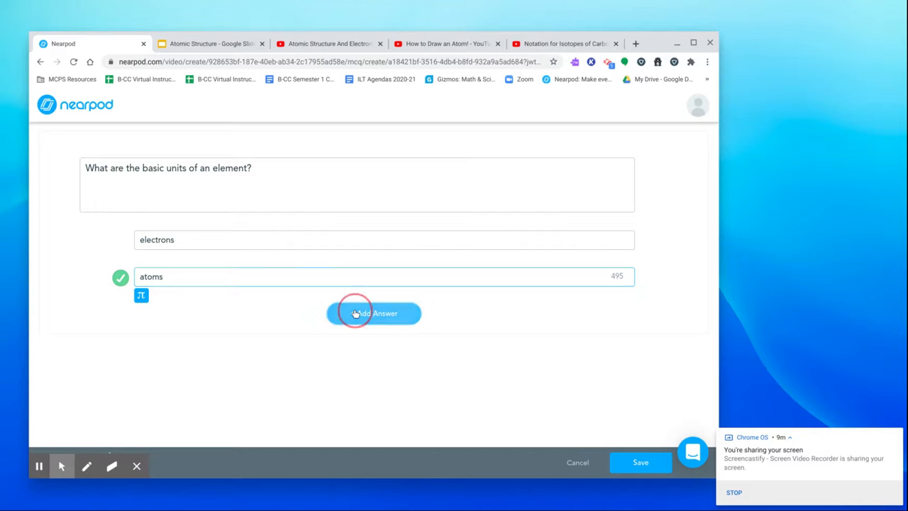
left_click(337, 307)
type("protons")
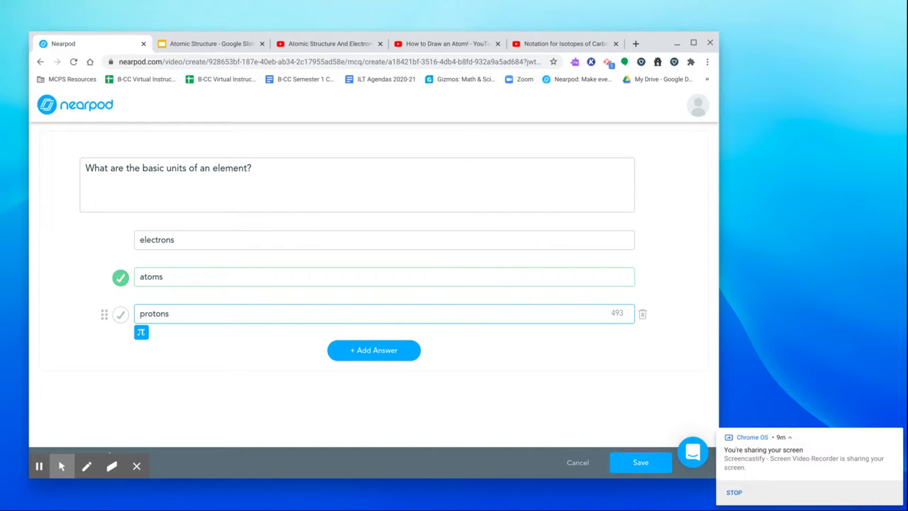
left_click(406, 351)
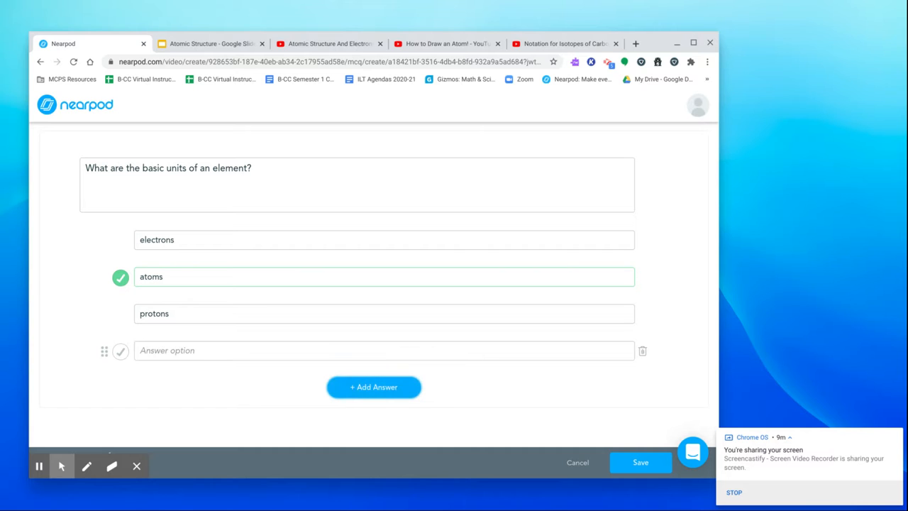
left_click(400, 350)
type("molecules")
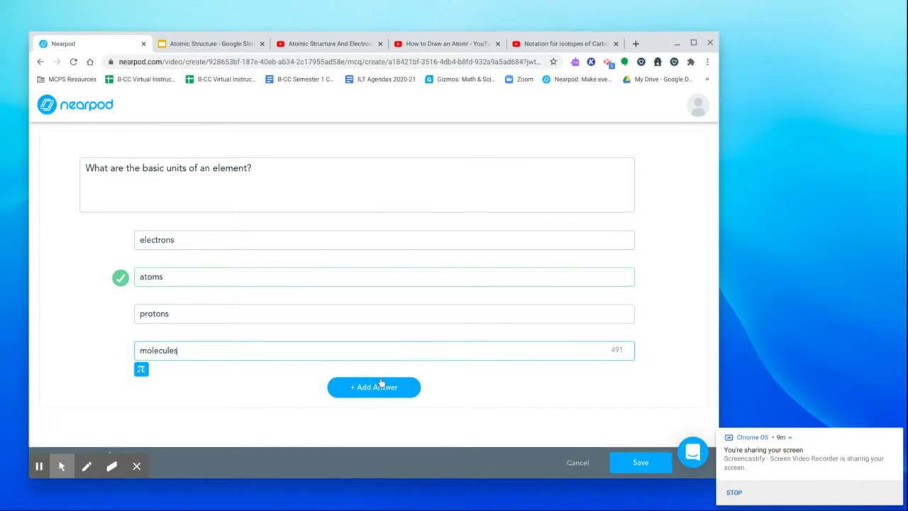
left_click(640, 468)
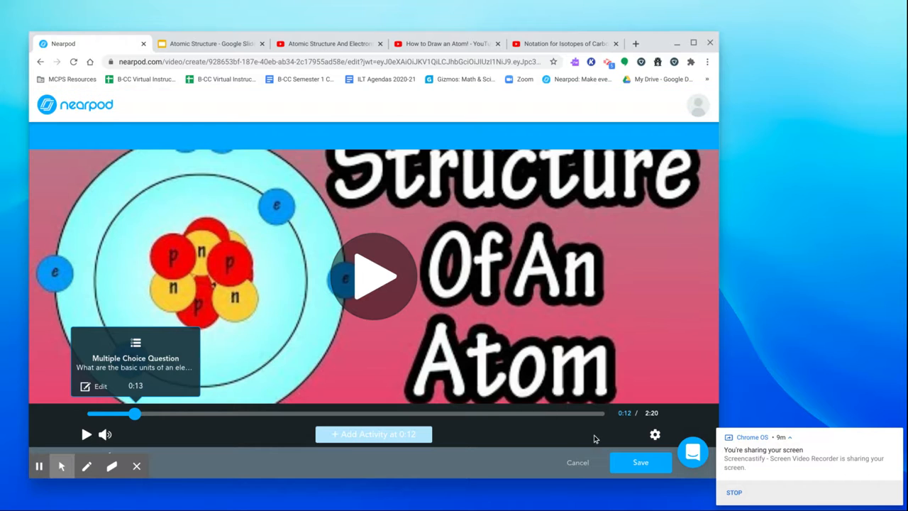
Save the interactive video to the lesson and move it directly after the Draw It activity.
left_click(634, 462)
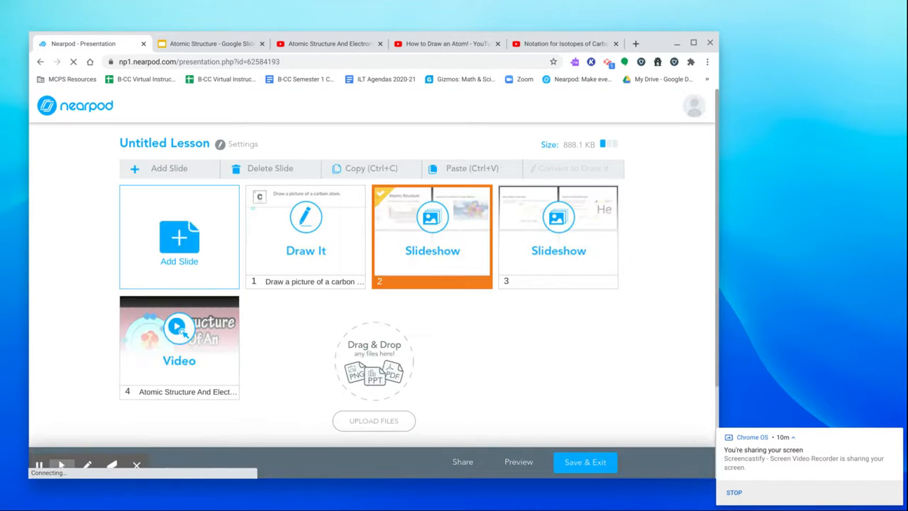
left_click(219, 383)
mouse_move(218, 384)
left_mouse_down()
mouse_move(225, 348)
mouse_move(324, 290)
mouse_move(380, 278)
left_mouse_up()
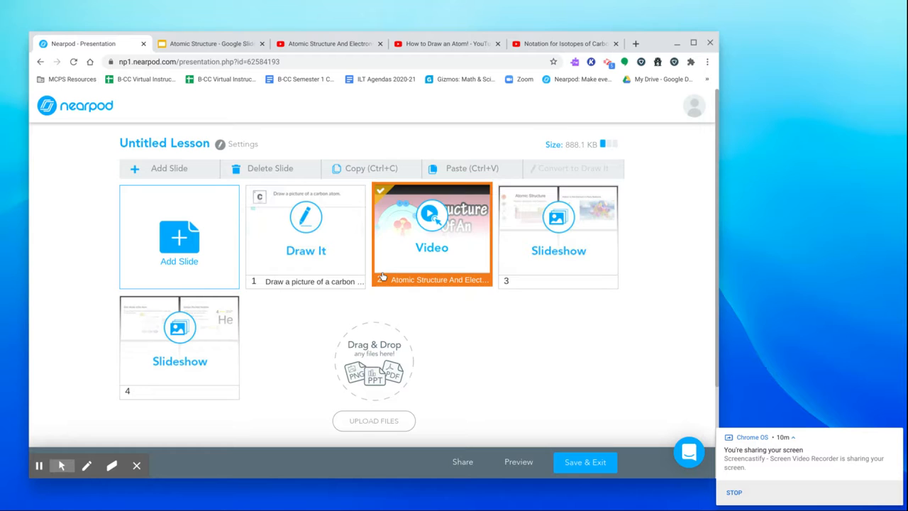
Review the first slideshow's slides, reading them in the Atomic Structure presentation in Google Slides, and save the slideshow as it is.
left_click(527, 246)
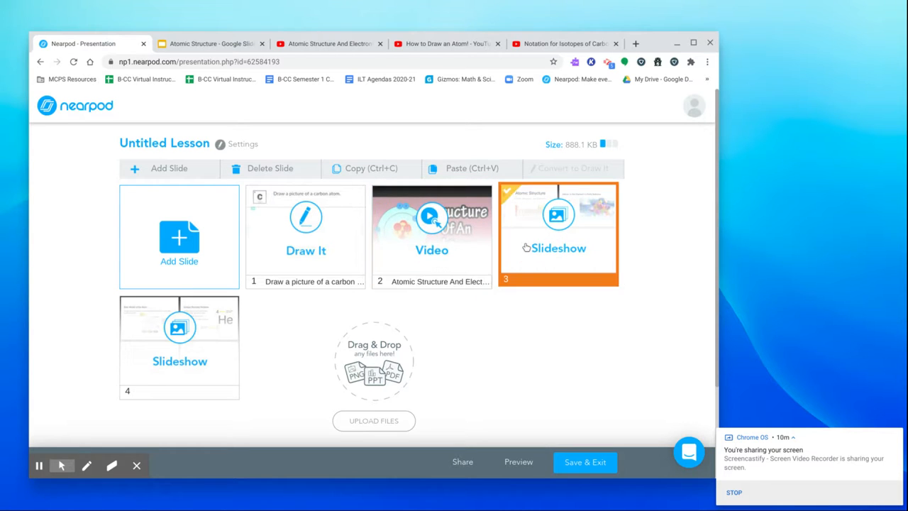
left_click(566, 254)
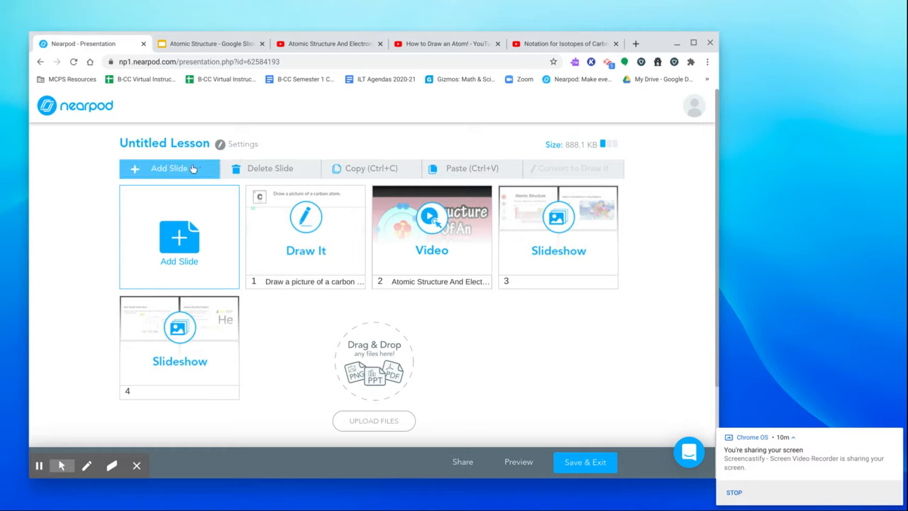
left_click(531, 257)
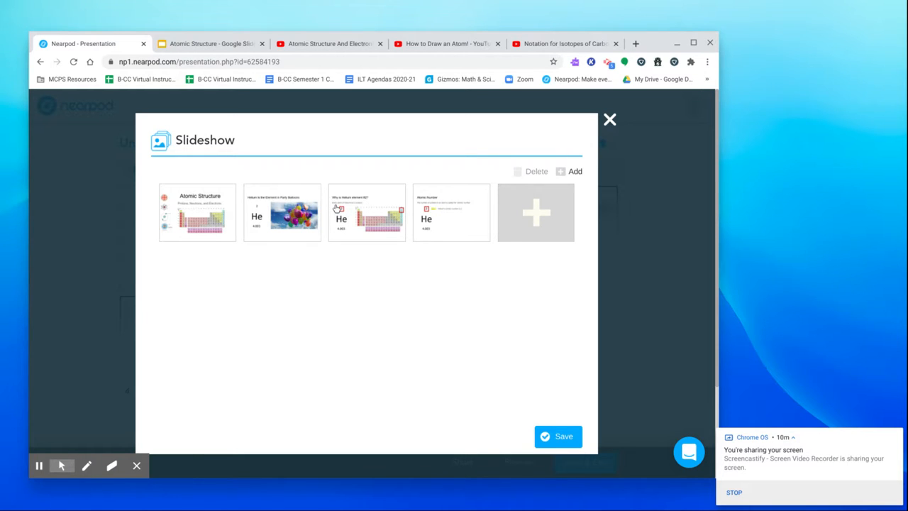
left_click(197, 43)
left_click(83, 253)
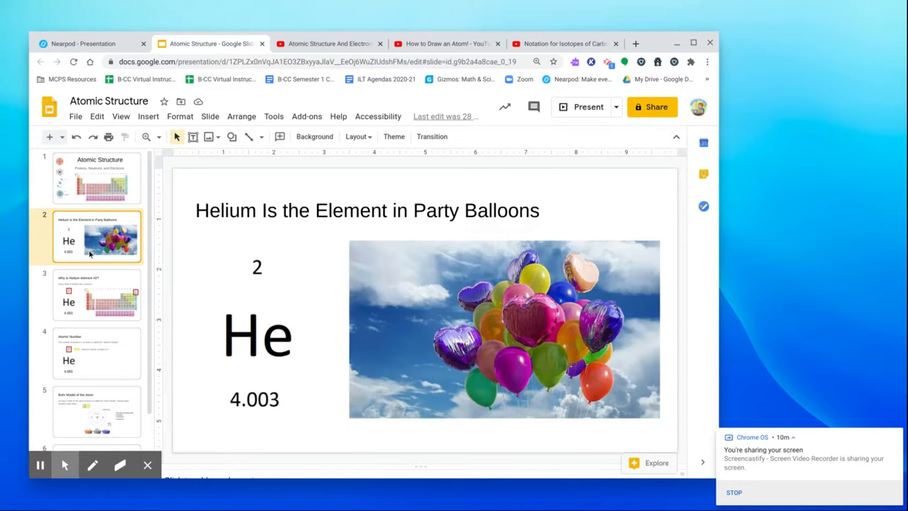
key("Down")
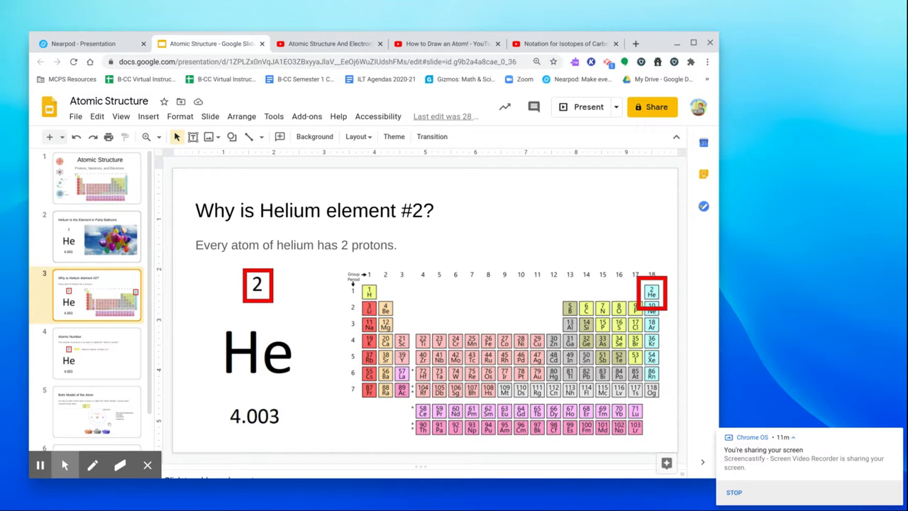
key("Down")
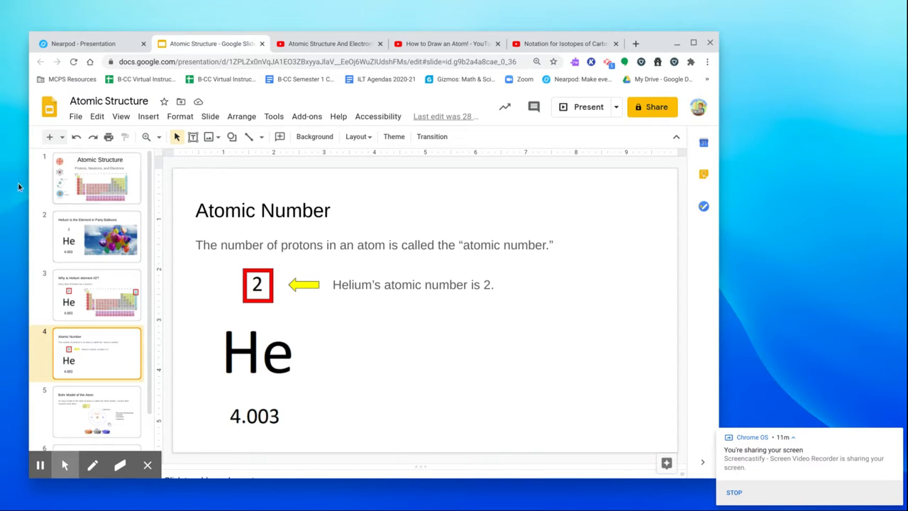
left_click(53, 191)
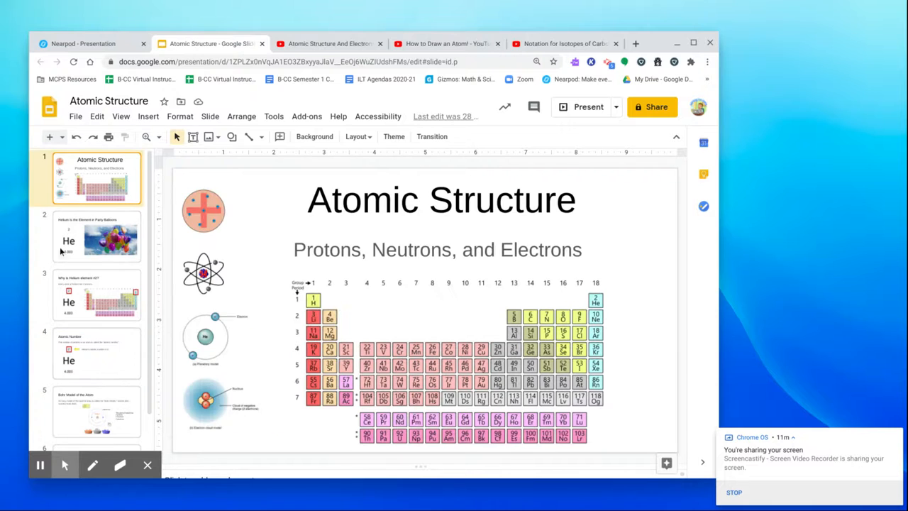
left_click(106, 44)
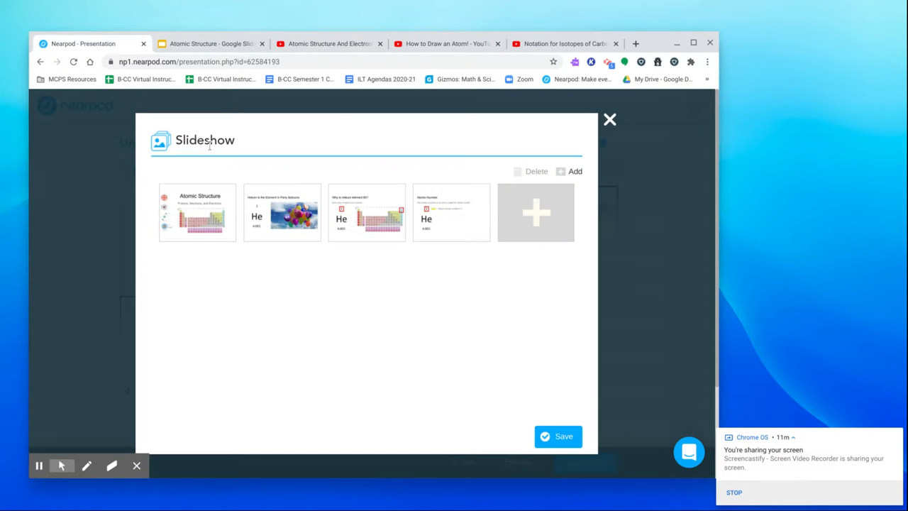
left_click(375, 227)
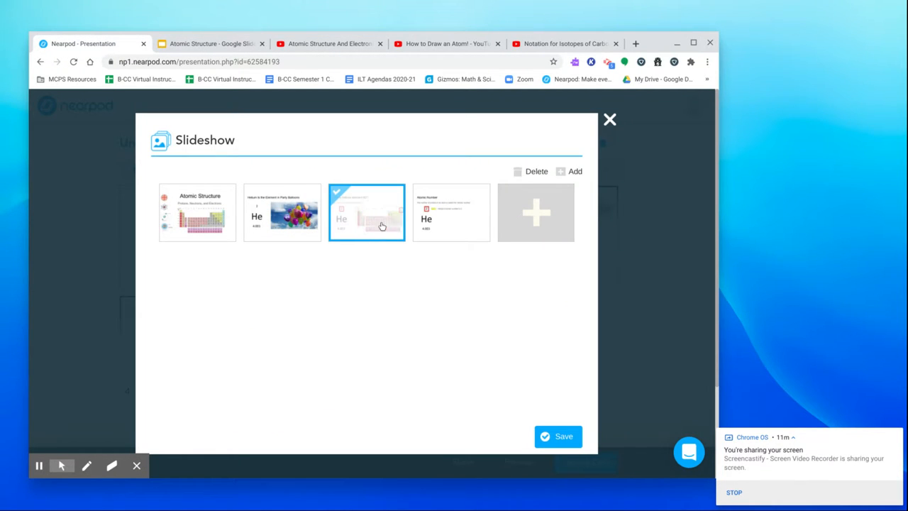
left_click(434, 223)
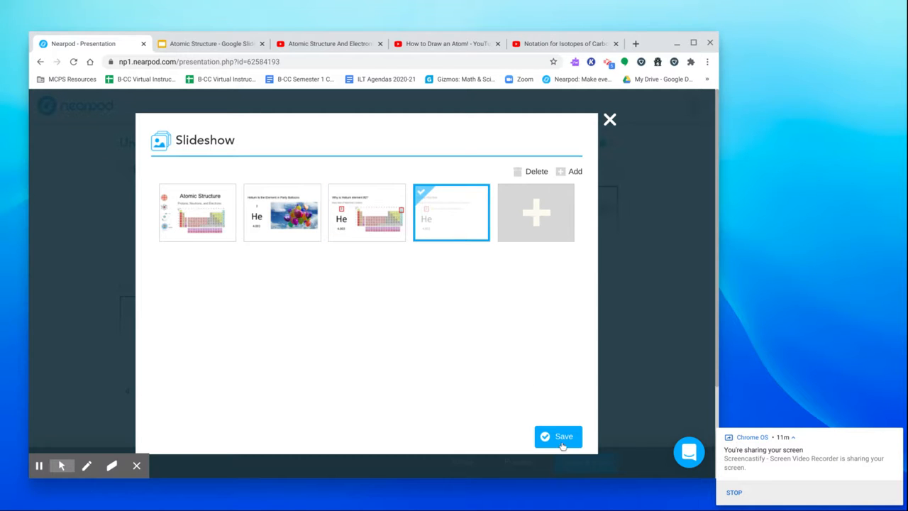
left_click(558, 442)
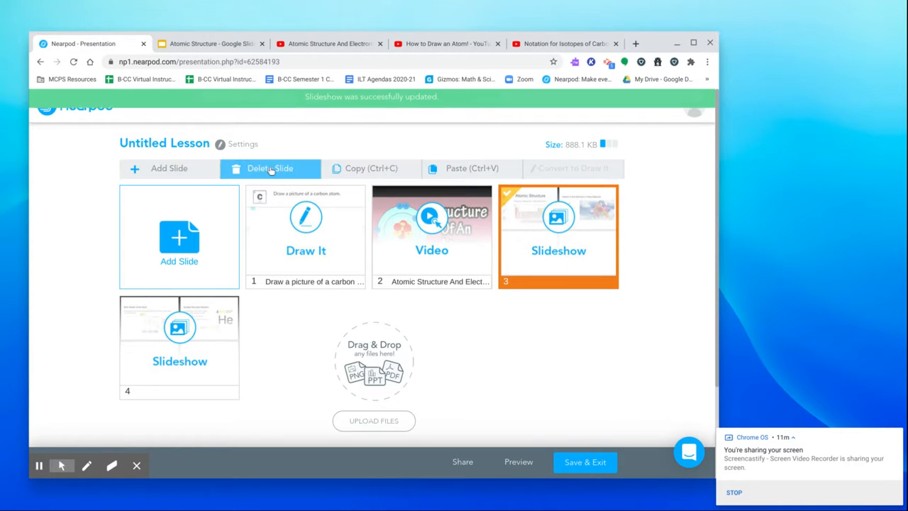
Start adding a Matching Pairs activity directly after the first slideshow.
left_click(187, 172)
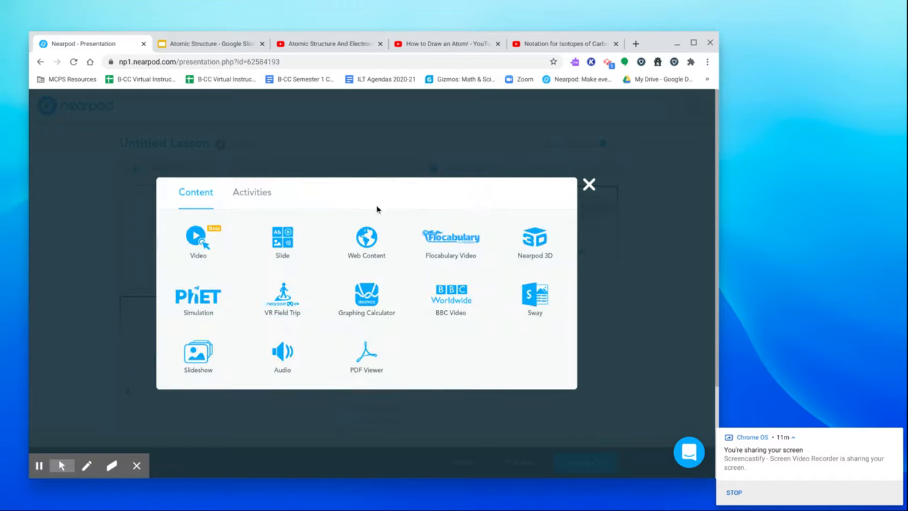
left_click(257, 196)
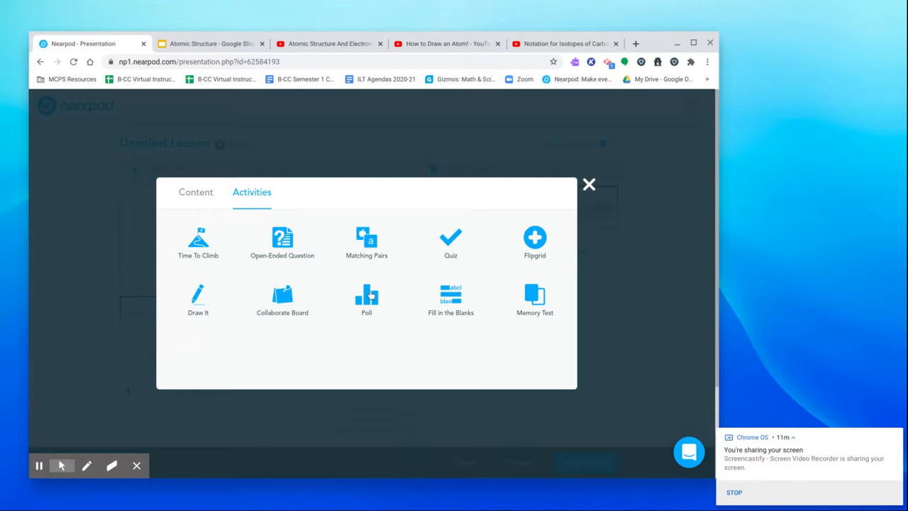
left_click(394, 254)
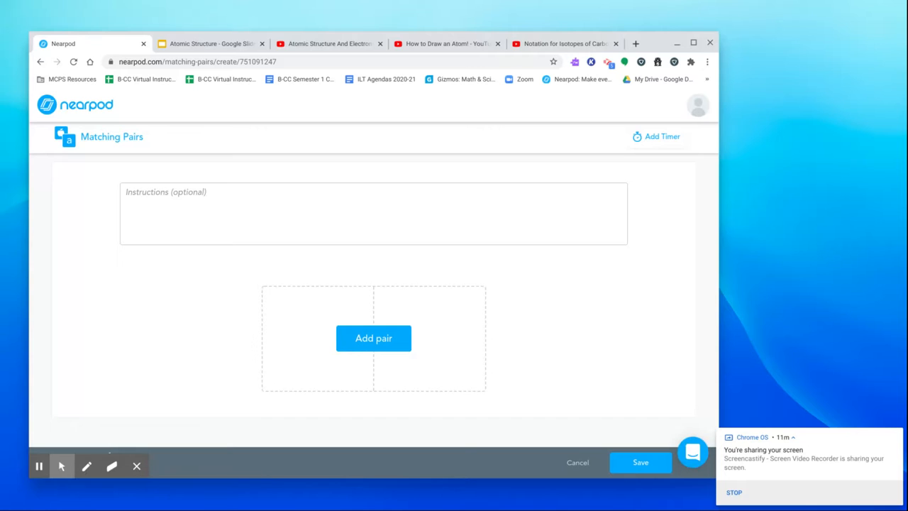
Create the first matching pair, with "carbon" on one side and "an atom with 6 protons" on the other.
left_click(381, 337)
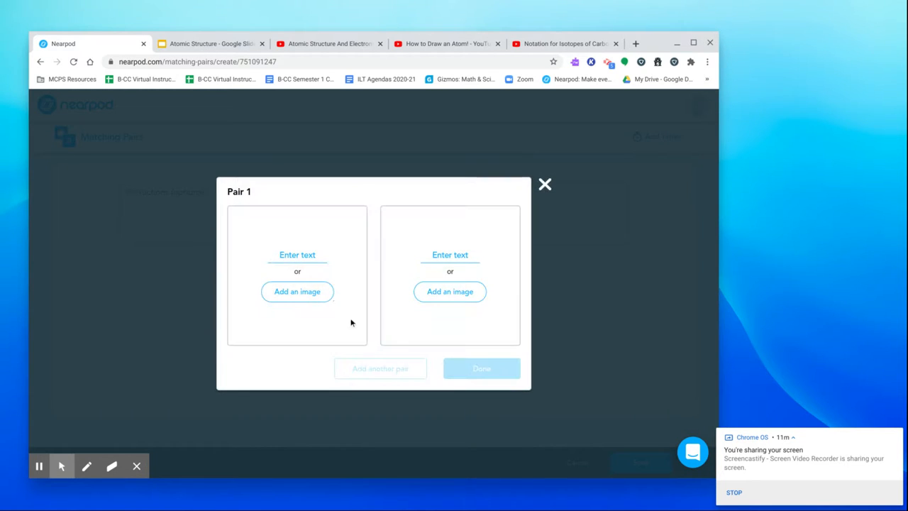
left_click(303, 251)
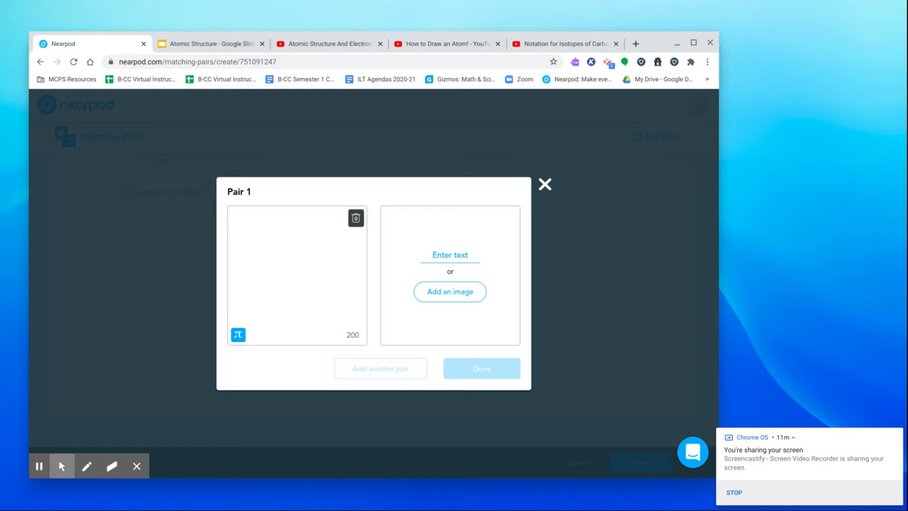
type("carbon")
left_click(440, 254)
type("an atom with")
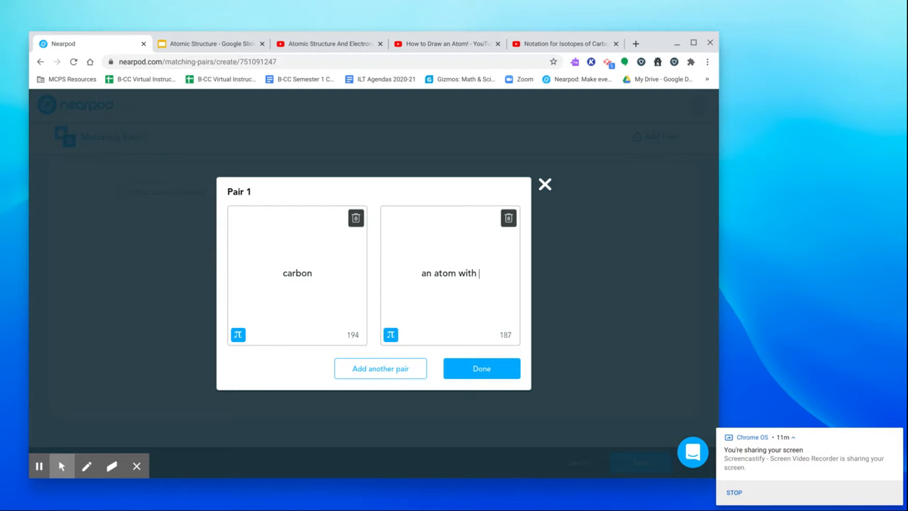
key("BackSpace")
key("BackSpace")
key("BackSpace")
key("BackSpace")
key("BackSpace")
key("BackSpace")
key("BackSpace")
key("BackSpace")
key("BackSpace")
type("tom with 6 protons")
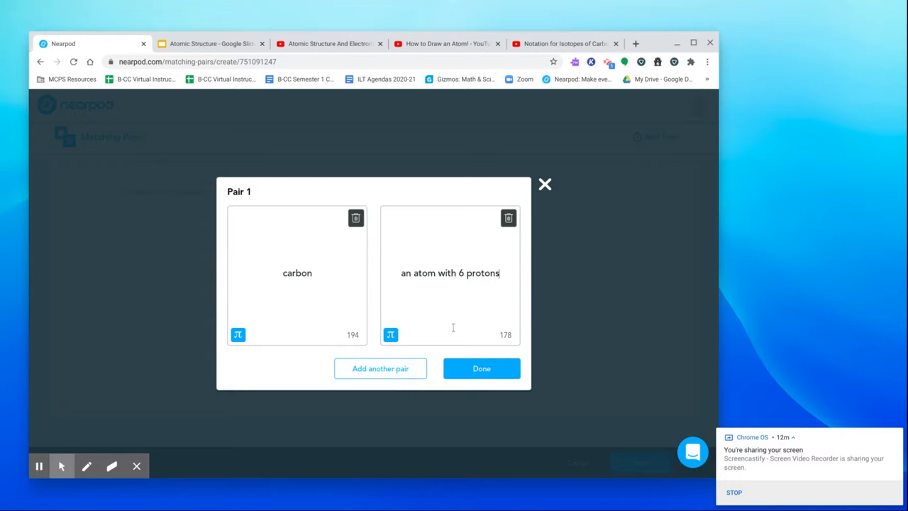
Add a second matching pair with "calcium" on one side and "an atom with 20 protons" on the other.
left_click(400, 371)
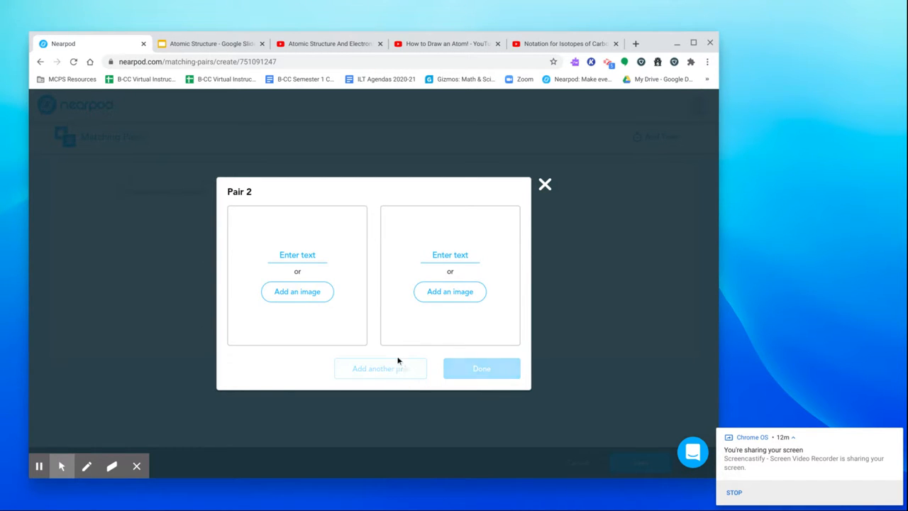
left_click(304, 255)
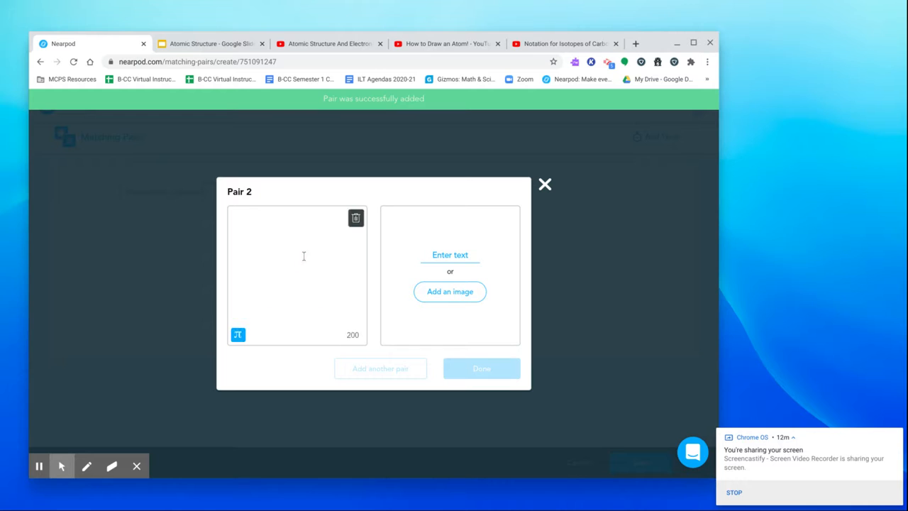
type("calcium")
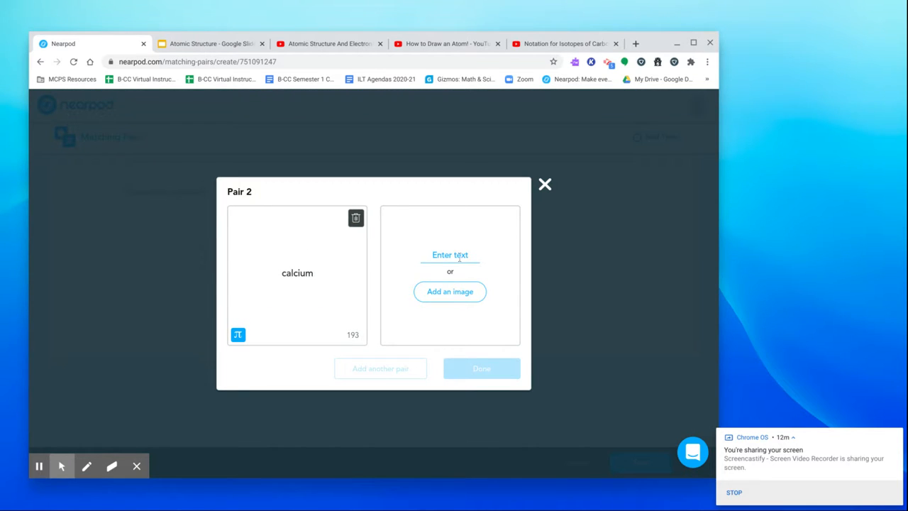
left_click(458, 257)
type("an atom with 20 protons")
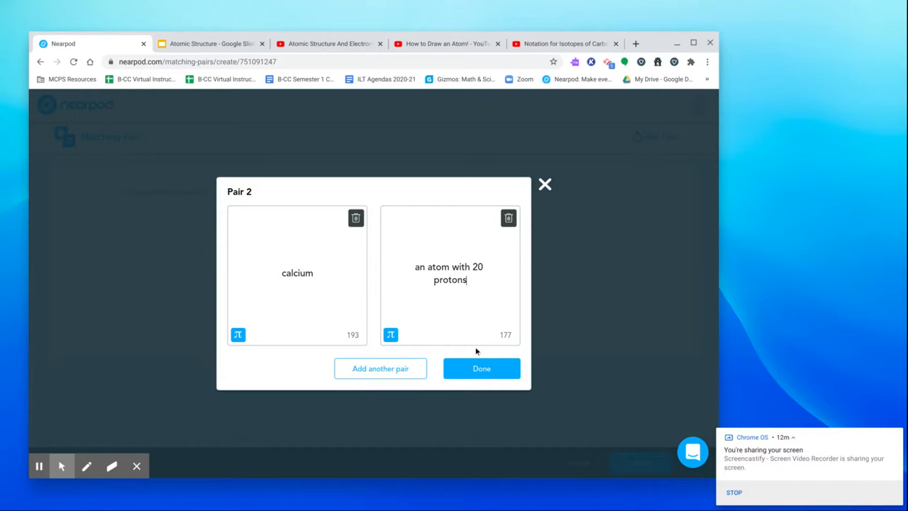
left_click(476, 368)
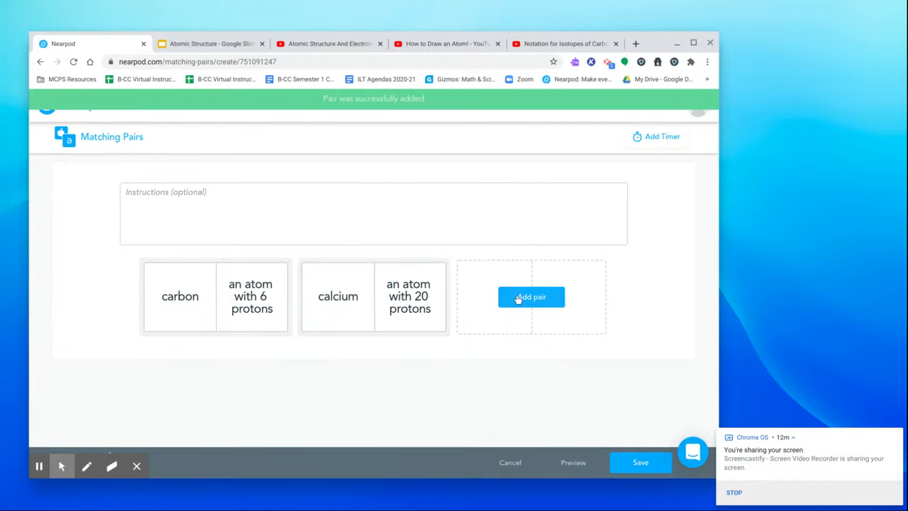
Add a third matching pair with "nitrogen" on one side and "an atom with 7 protons" on the other.
left_click(531, 296)
left_click(313, 255)
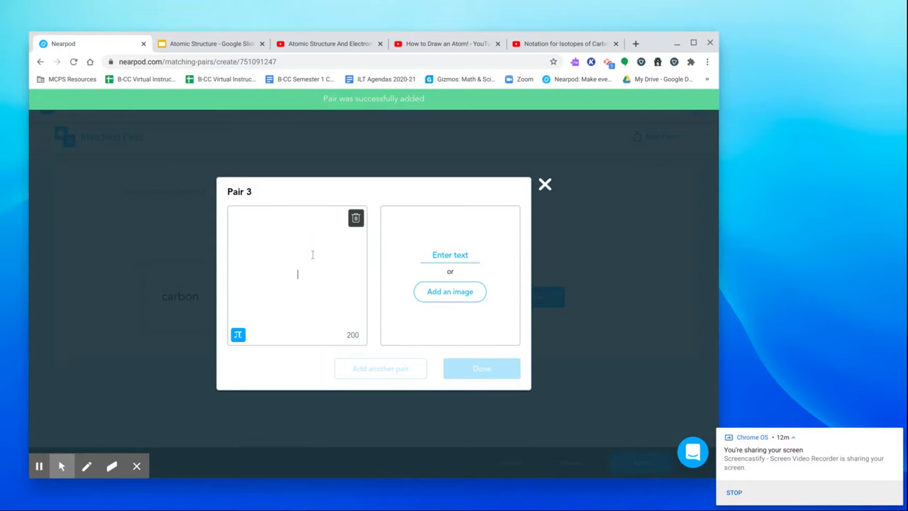
type("nitrogen")
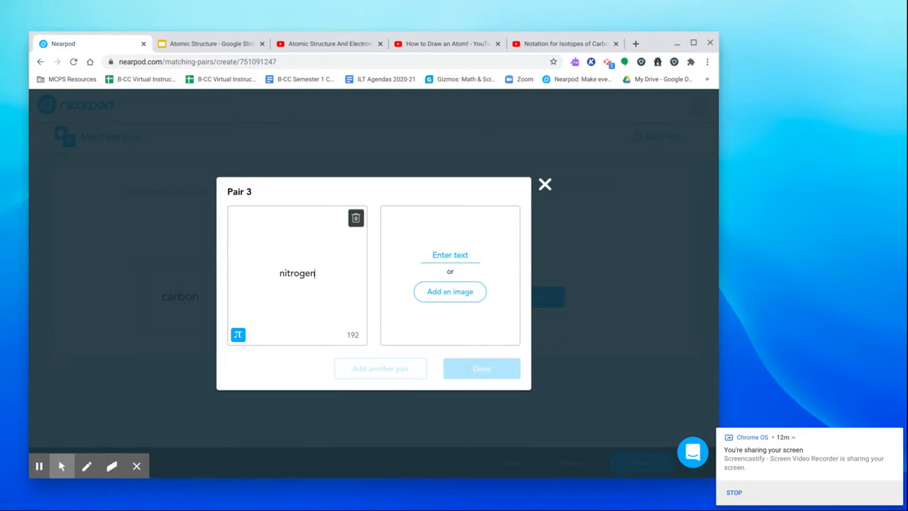
left_click(473, 253)
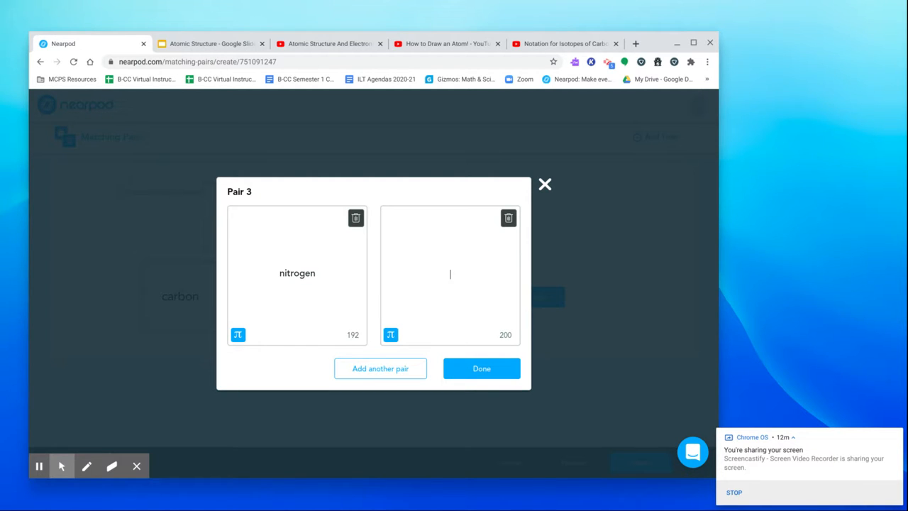
type("an atom with 7 protons")
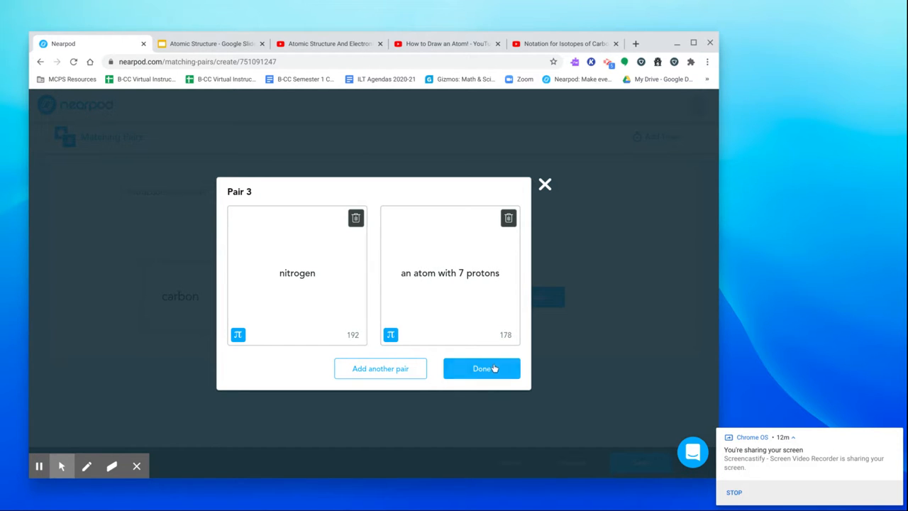
left_click(494, 367)
Add a fourth matching pair with "helium" on one side and "an atom with 2 protons" on the other.
left_click(355, 376)
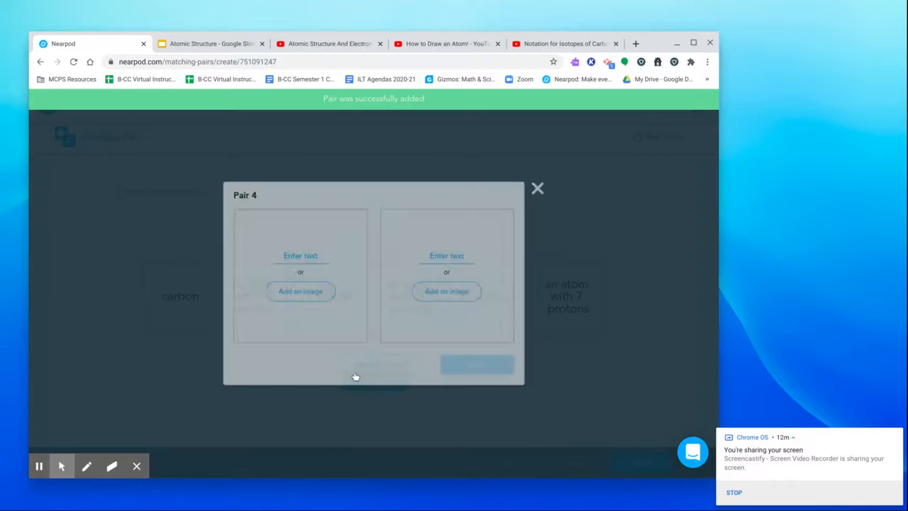
left_click(319, 250)
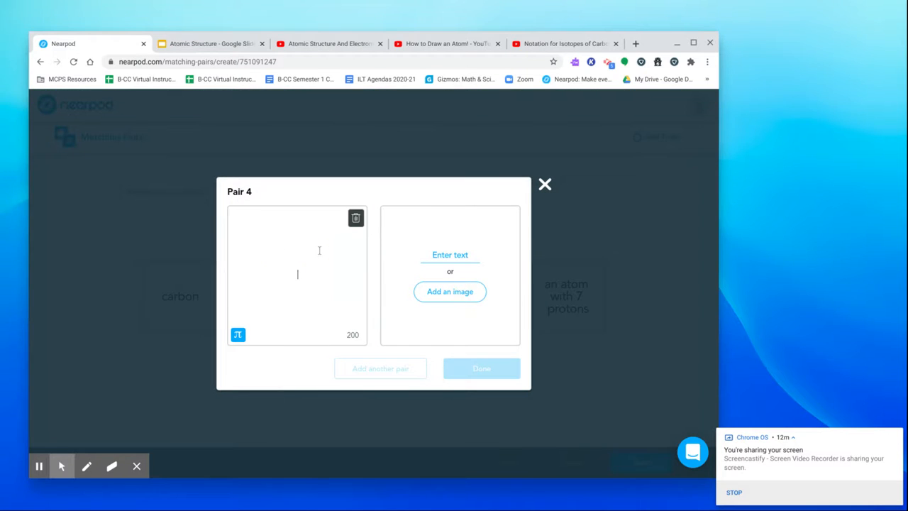
type("helium")
left_click(465, 253)
type("a")
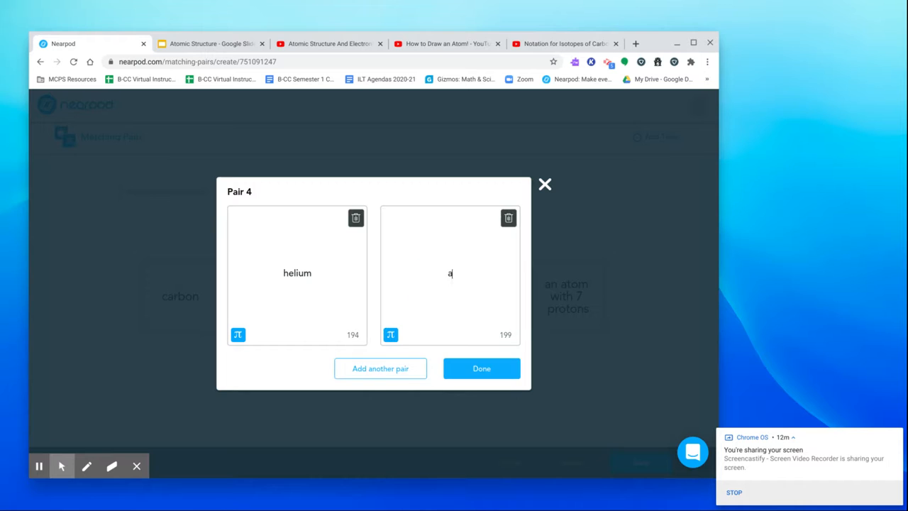
type("n atom with 2 protons")
left_click(488, 367)
Add a fifth matching pair with "neon" on one side and "an atom with 10 protons" on the other.
left_click(460, 380)
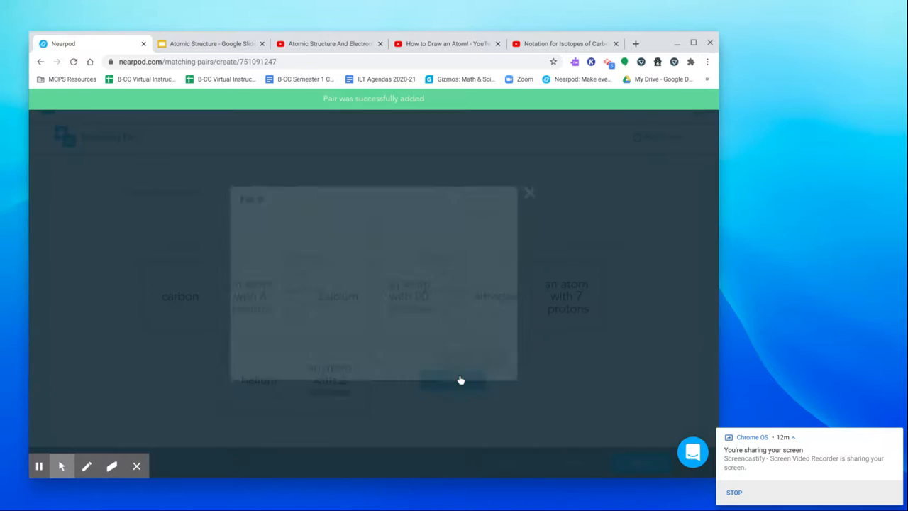
left_click(298, 254)
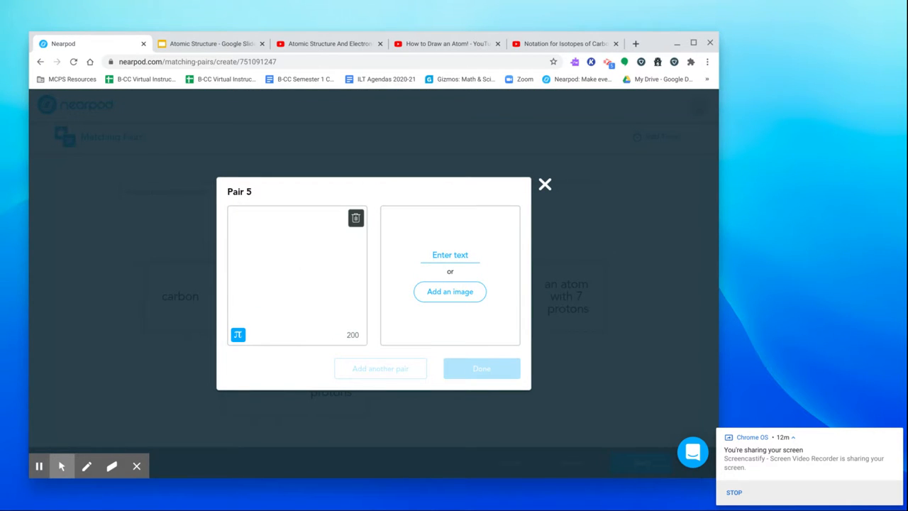
type("neon")
left_click(430, 257)
type("an atom with")
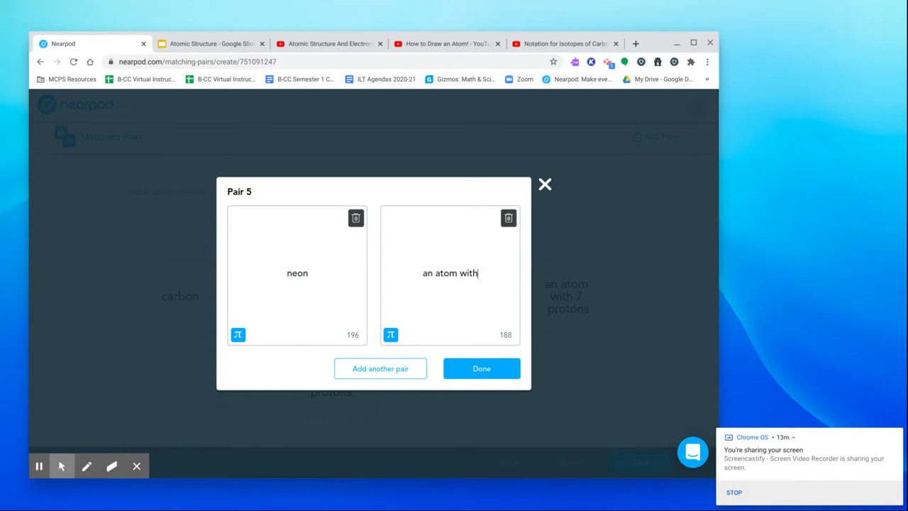
type(" 10 protons")
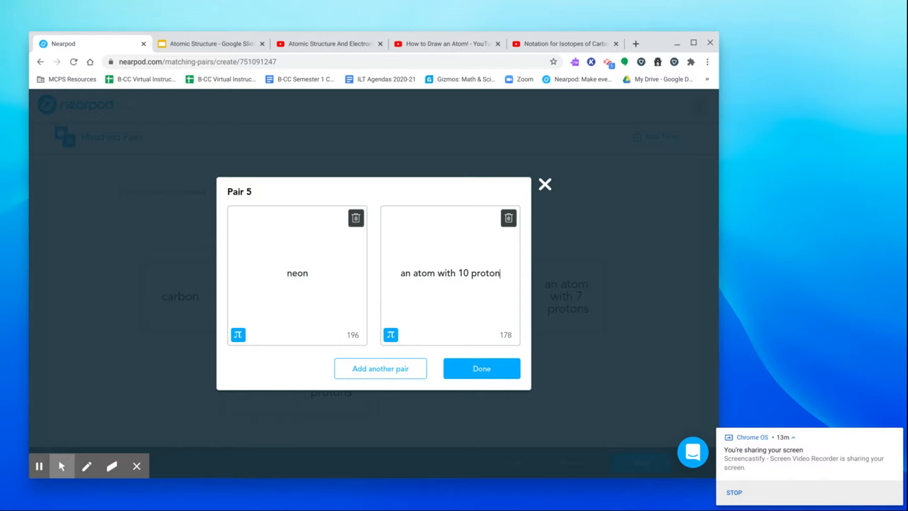
left_click(483, 374)
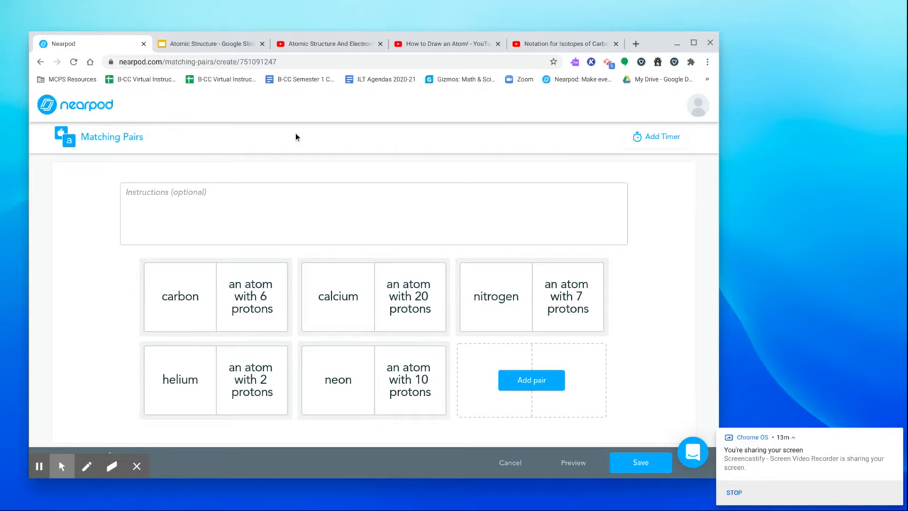
Enter the instructions "Match the element with its description" for the Matching Pairs activity.
left_click(455, 225)
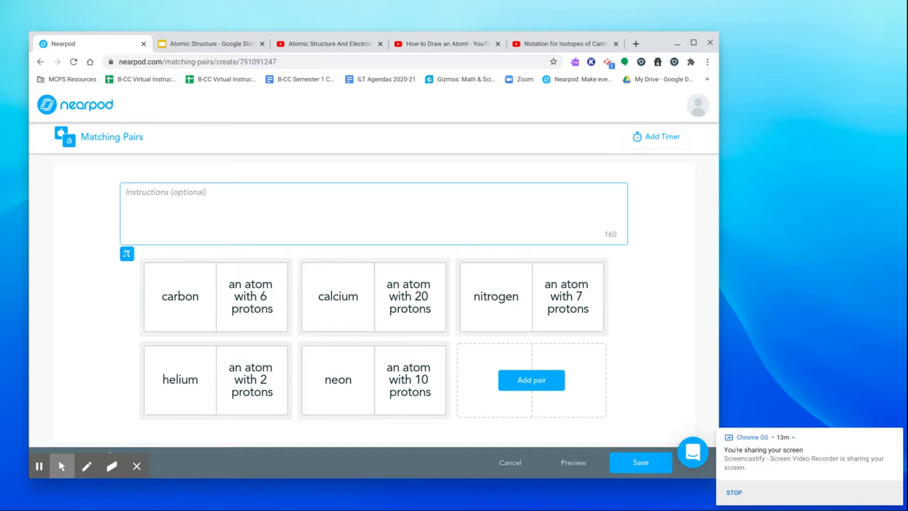
type("Match the element w")
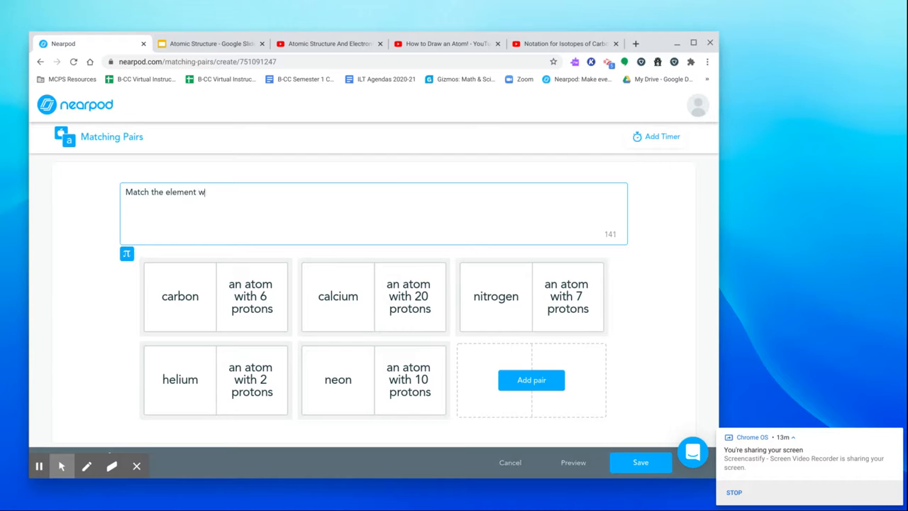
type("ith its descriptions.")
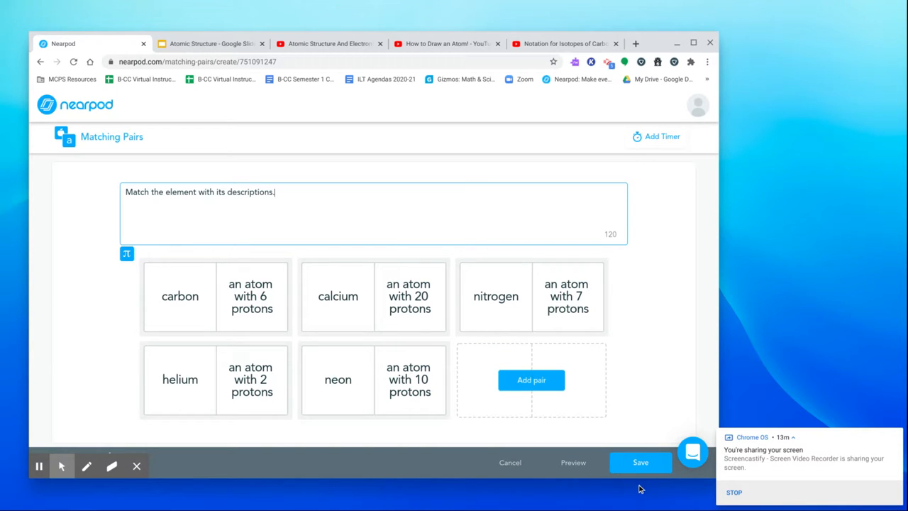
key("BackSpace")
key("BackSpace")
Save the Matching Pairs activity to the lesson and move it between the two slideshows.
left_click(657, 464)
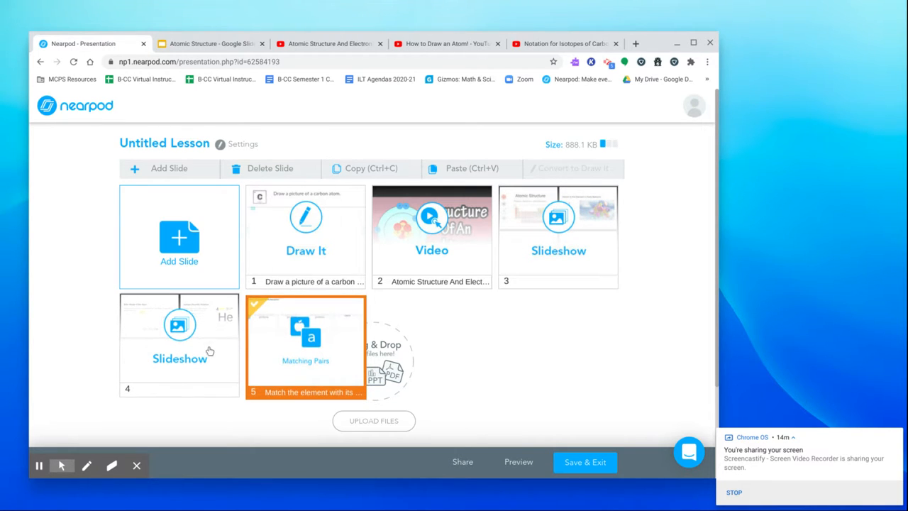
left_click_drag(273, 344, 178, 348)
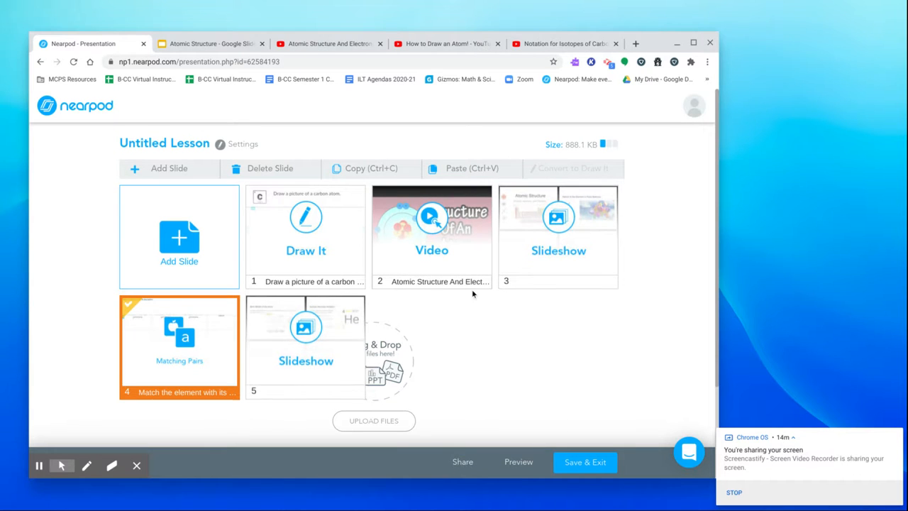
Check the Bohr Model slide in the Atomic Structure presentation and copy the link of the YouTube video "How to Draw an Atom!".
left_click(210, 44)
left_click(87, 368)
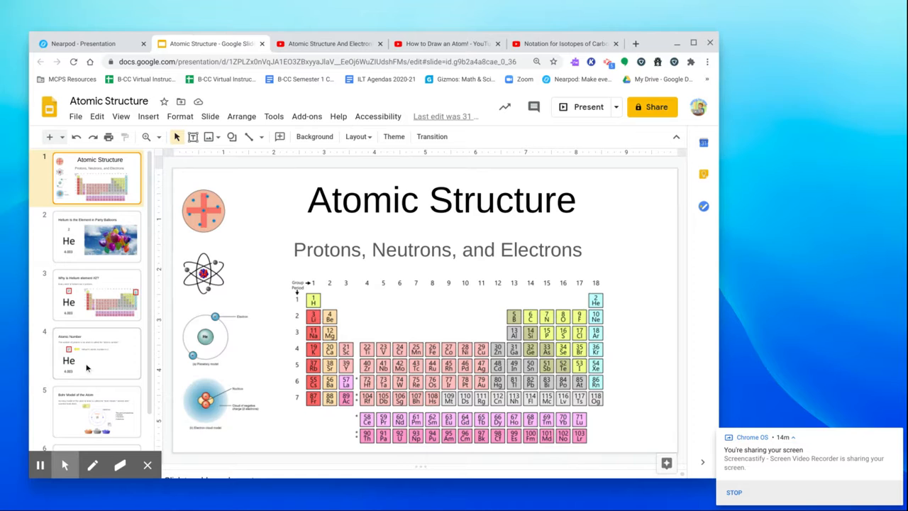
key("Down")
key("Down")
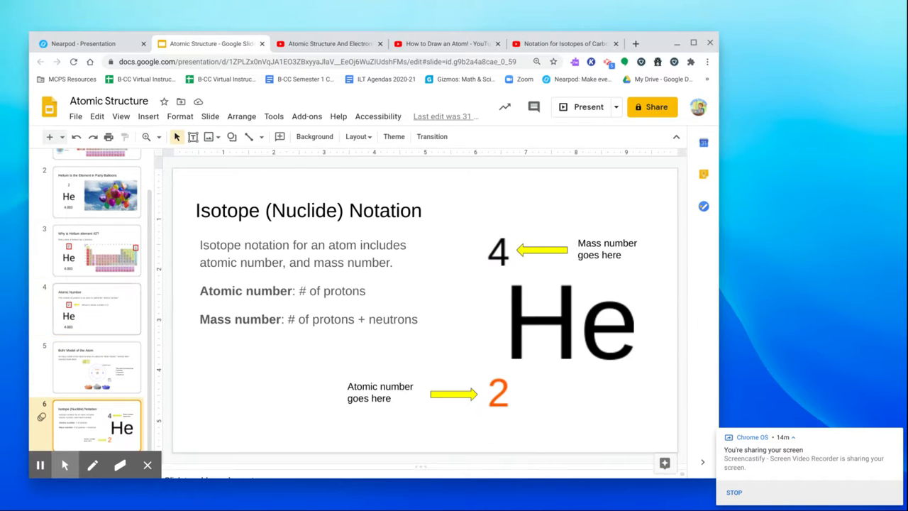
key("Up")
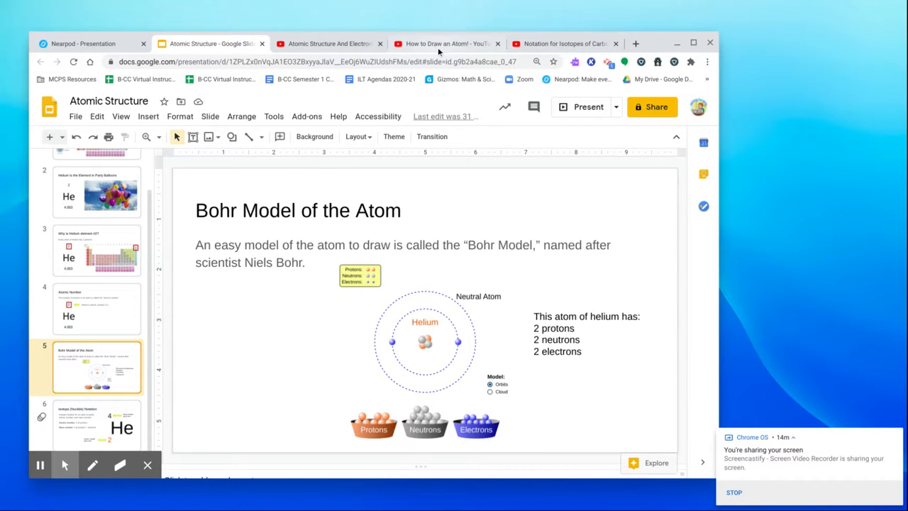
left_click(340, 47)
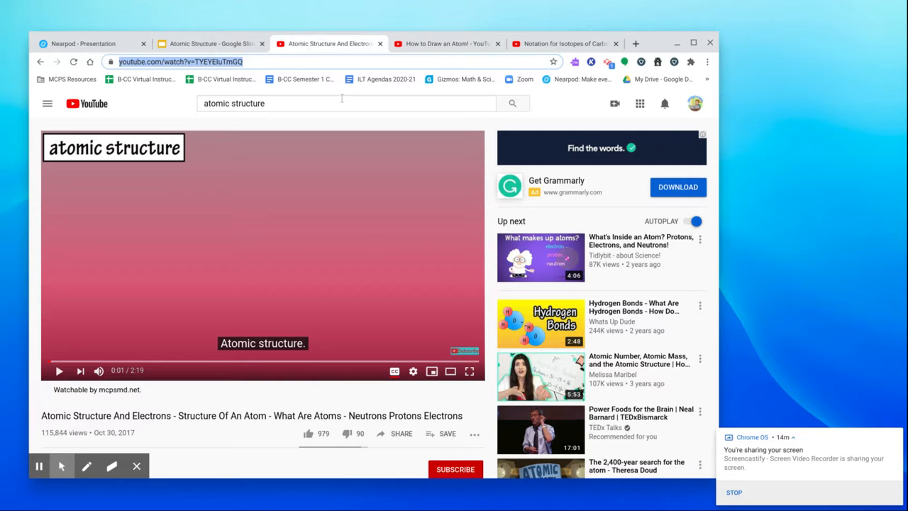
left_click(398, 45)
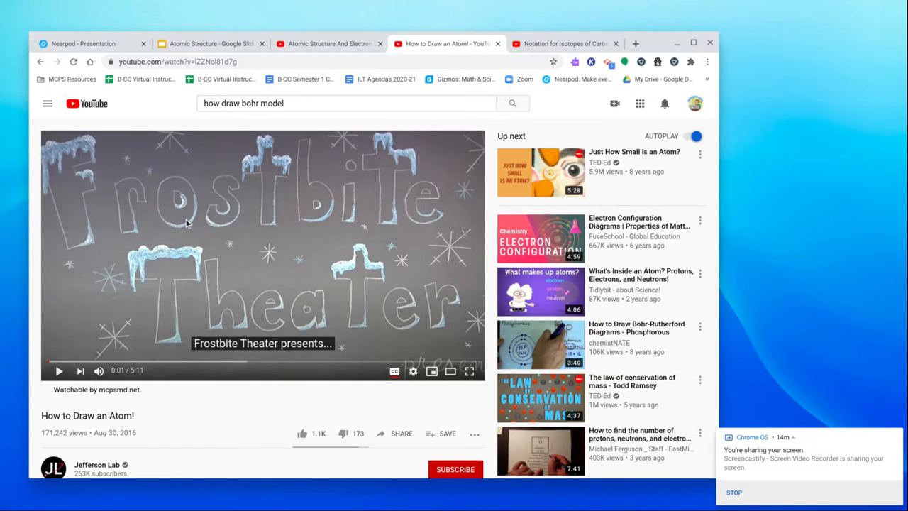
left_click(190, 63)
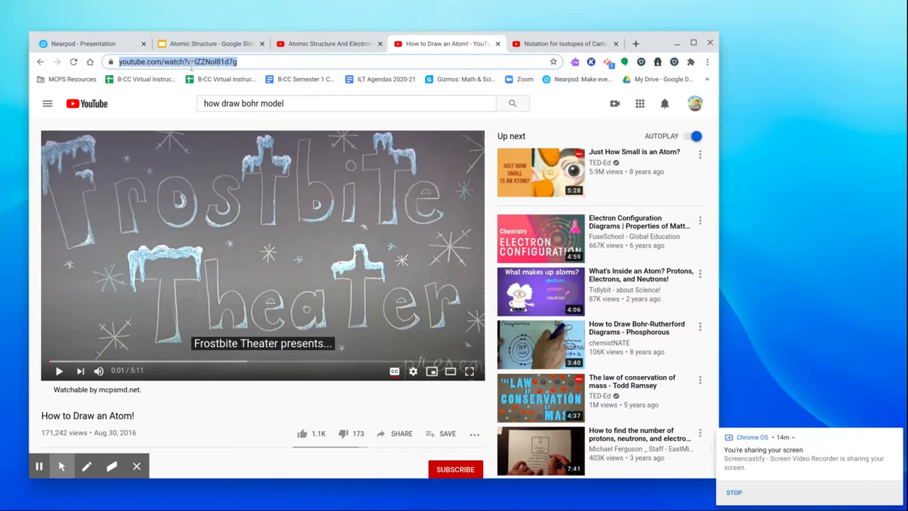
left_click(102, 45)
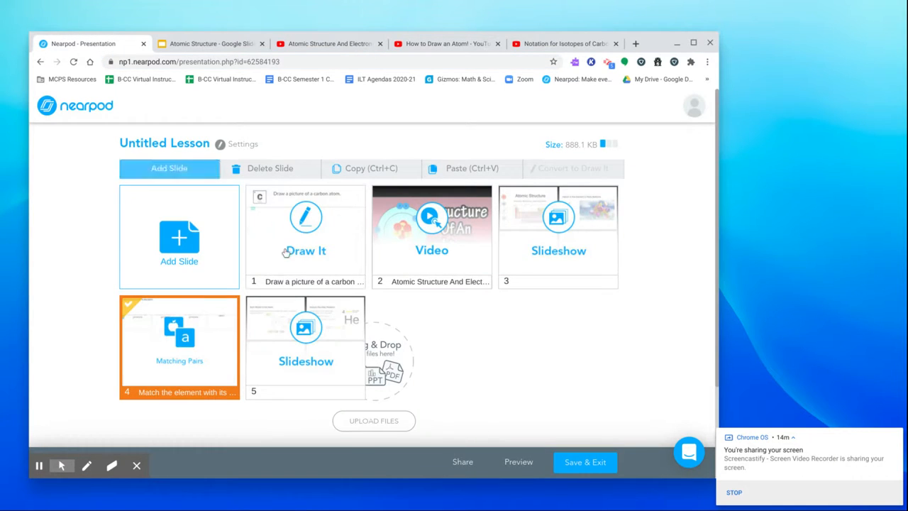
left_click(176, 170)
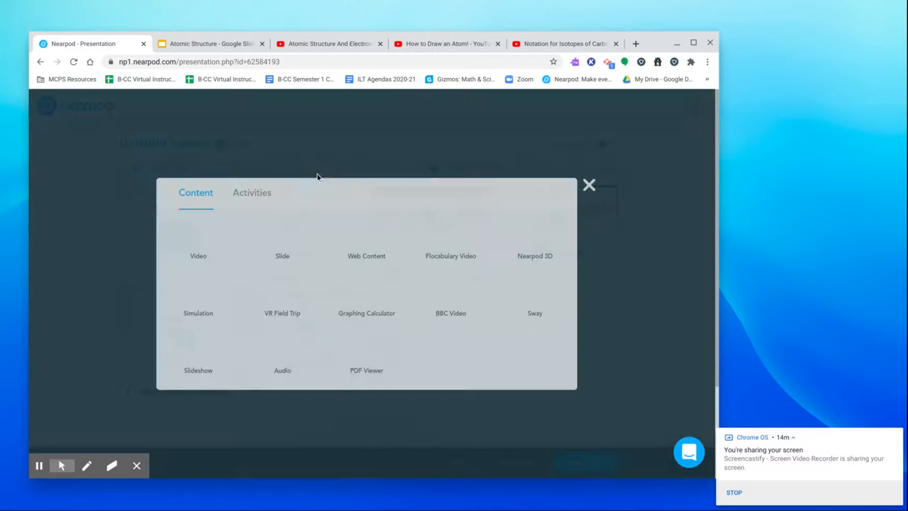
left_click(257, 198)
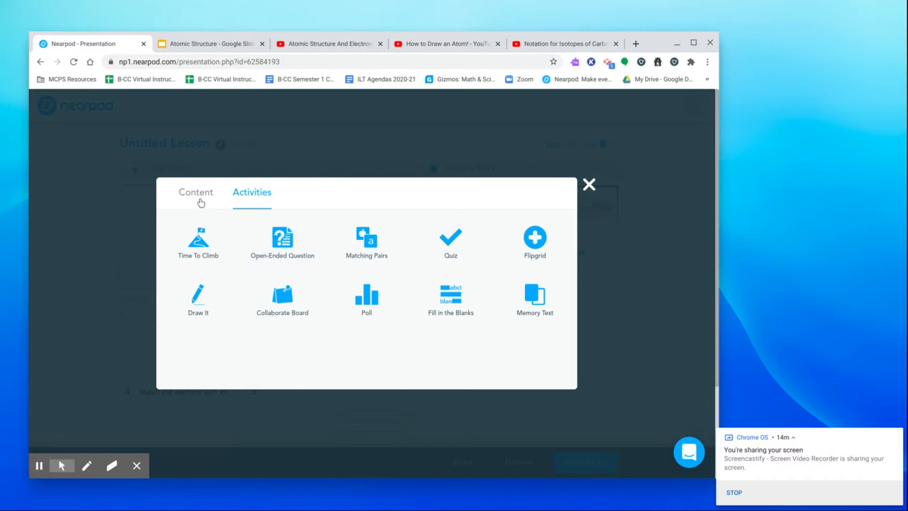
left_click(198, 194)
left_click(211, 250)
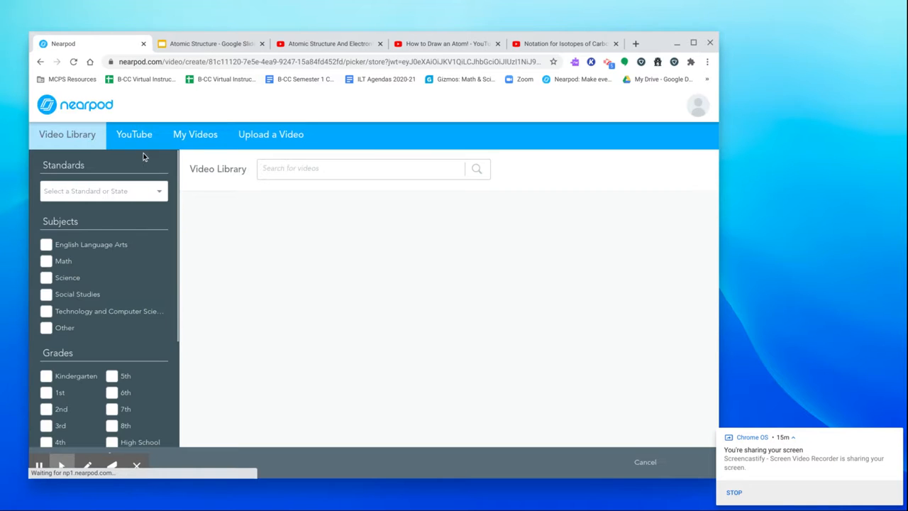
left_click(142, 139)
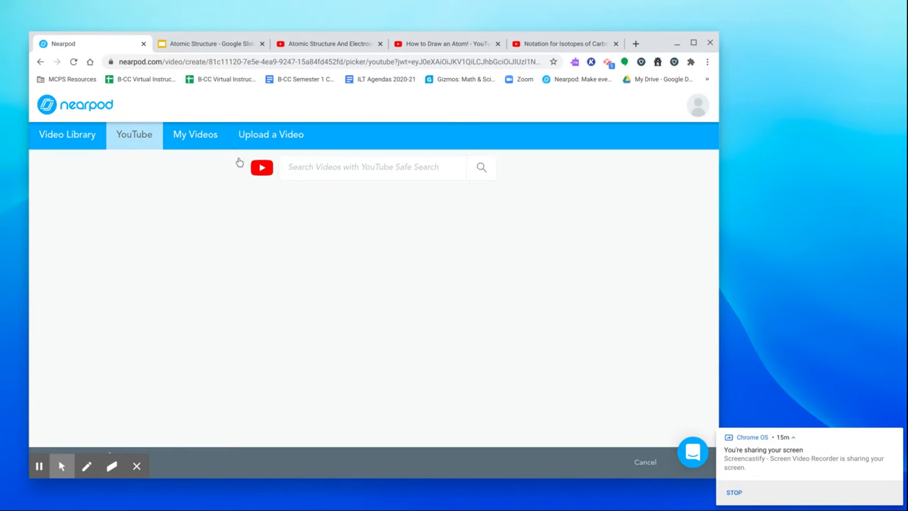
type("https://www.youtube.com/watch?v=lZZNol81d7g")
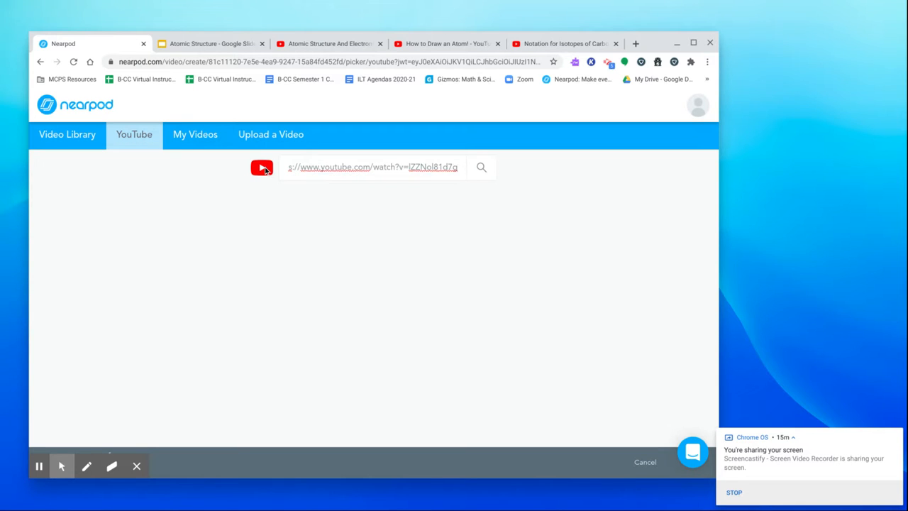
left_click(483, 167)
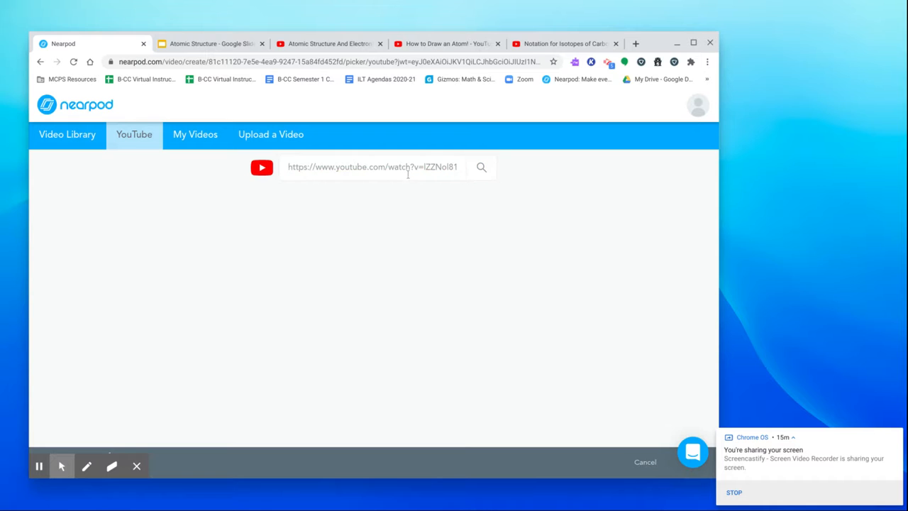
Add the YouTube video "How to Draw an Atom!" to the lesson and move it directly before the second slideshow.
left_click(366, 196)
left_click(623, 459)
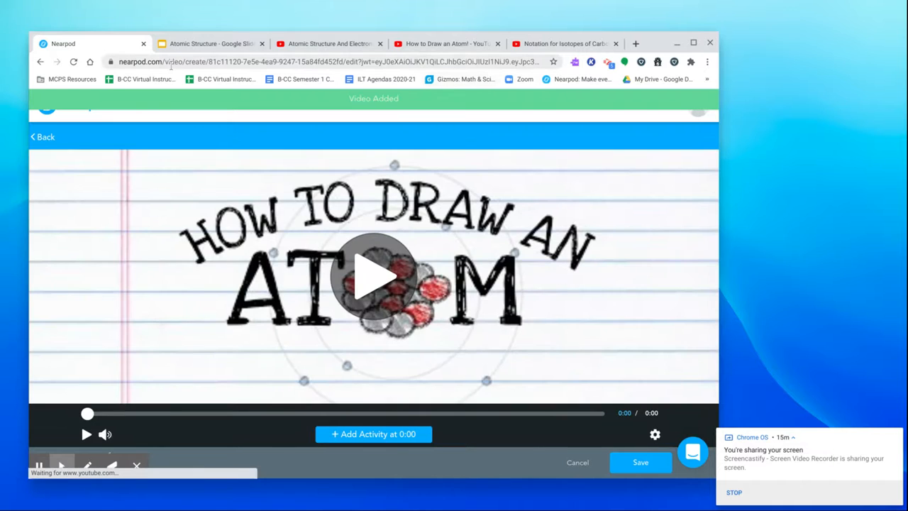
left_click(638, 462)
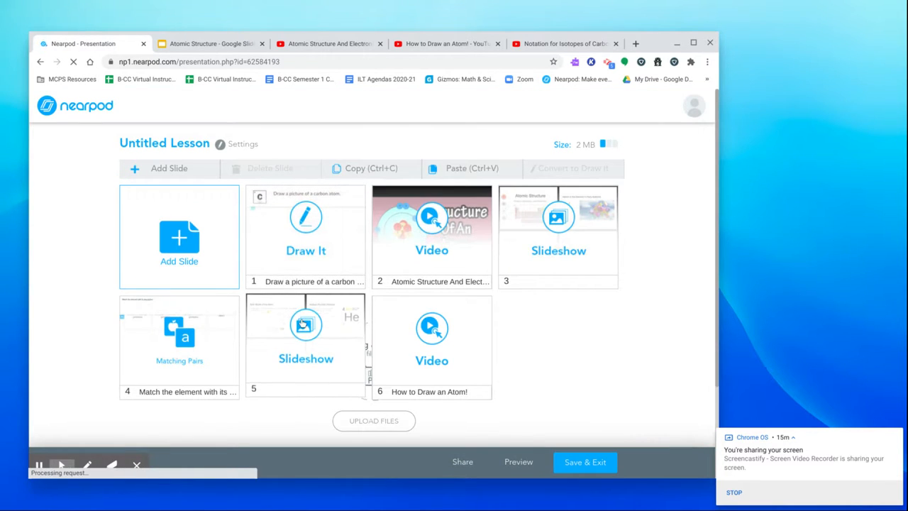
mouse_move(438, 342)
left_mouse_down()
mouse_move(378, 320)
mouse_move(341, 318)
mouse_move(338, 329)
left_mouse_up()
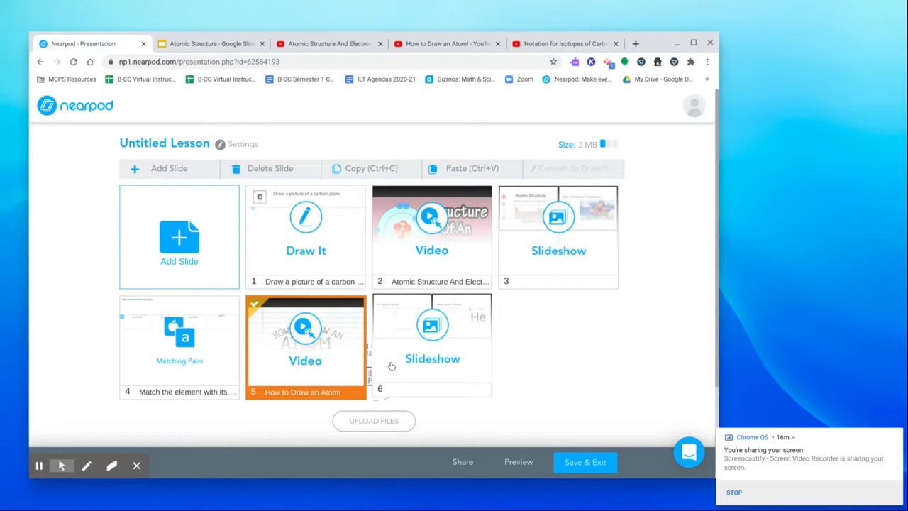
Duplicate the second slideshow, which holds the Bohr Model and isotope notation slides.
left_click(391, 366)
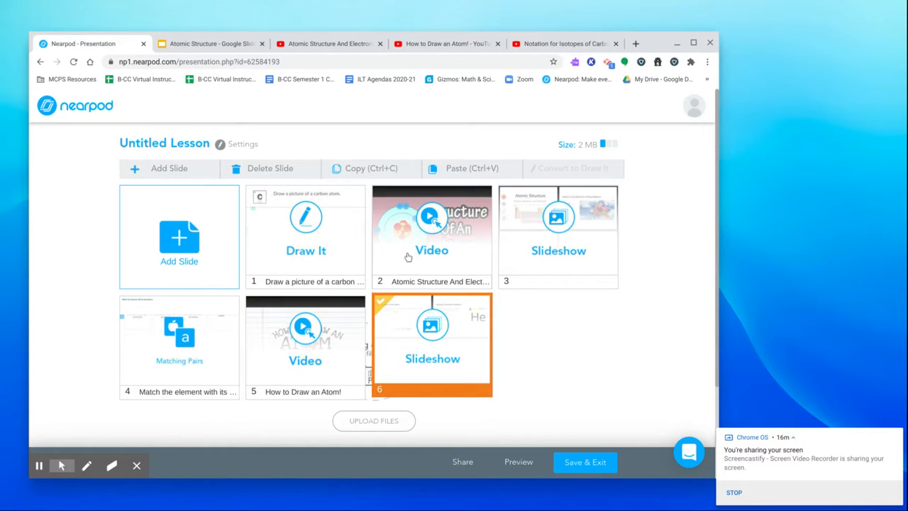
left_click(365, 168)
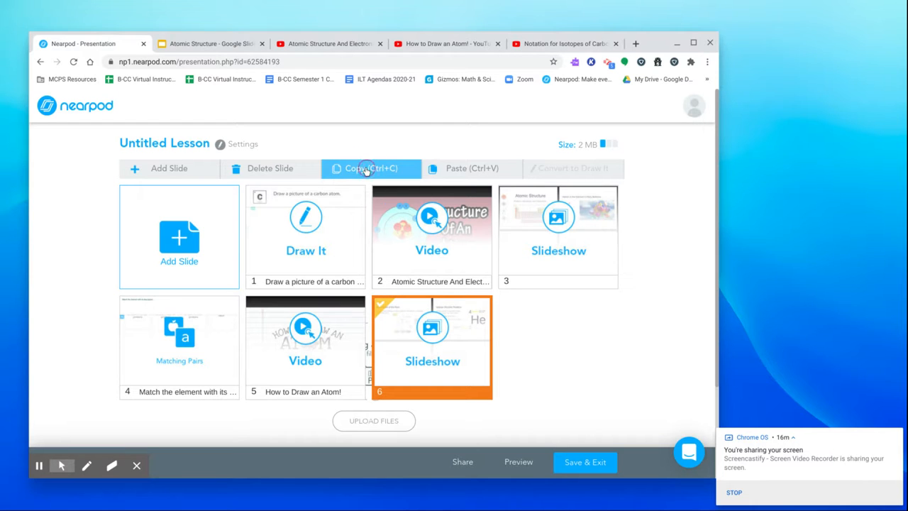
left_click(468, 167)
Delete the helium isotope notation slide from the slideshow at position 6 and save the slideshow.
double_click(465, 354)
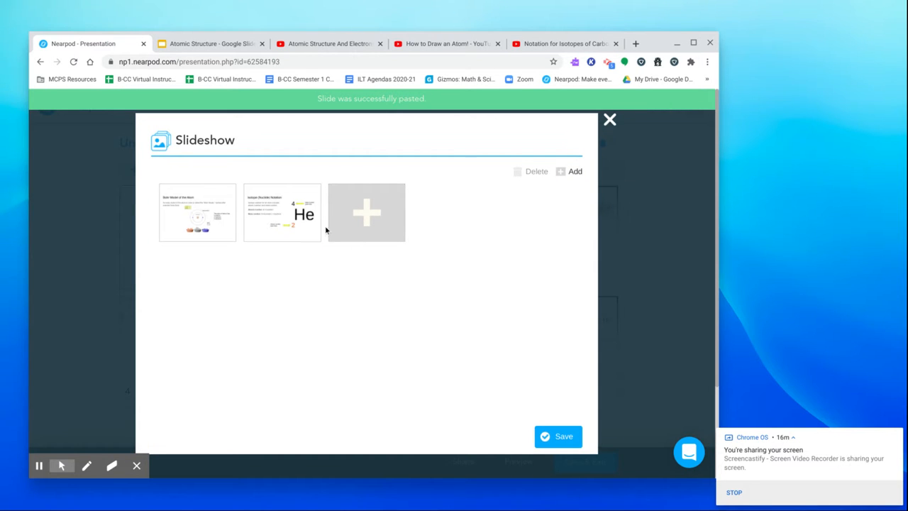
left_click(275, 206)
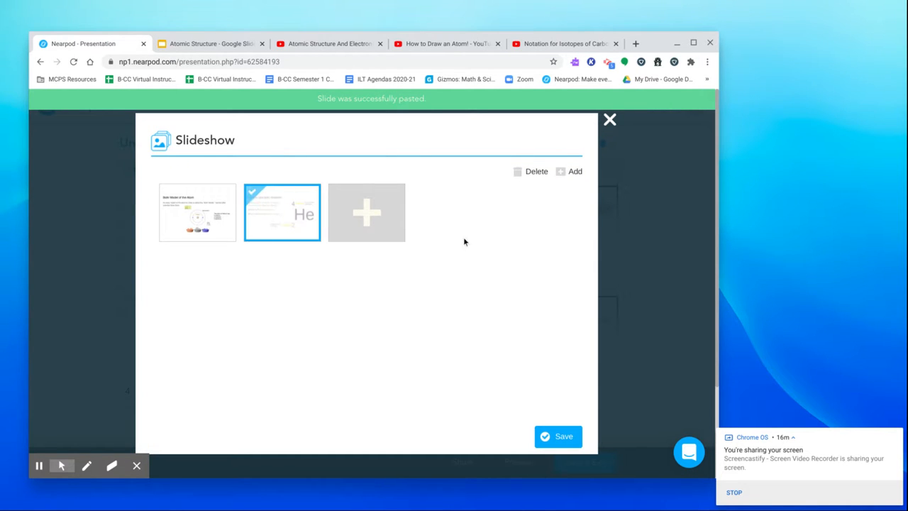
left_click(522, 173)
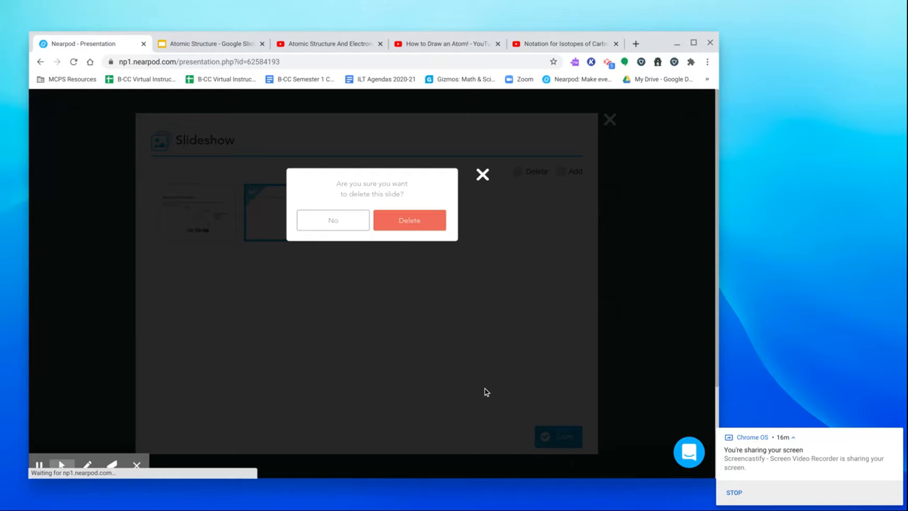
left_click(418, 221)
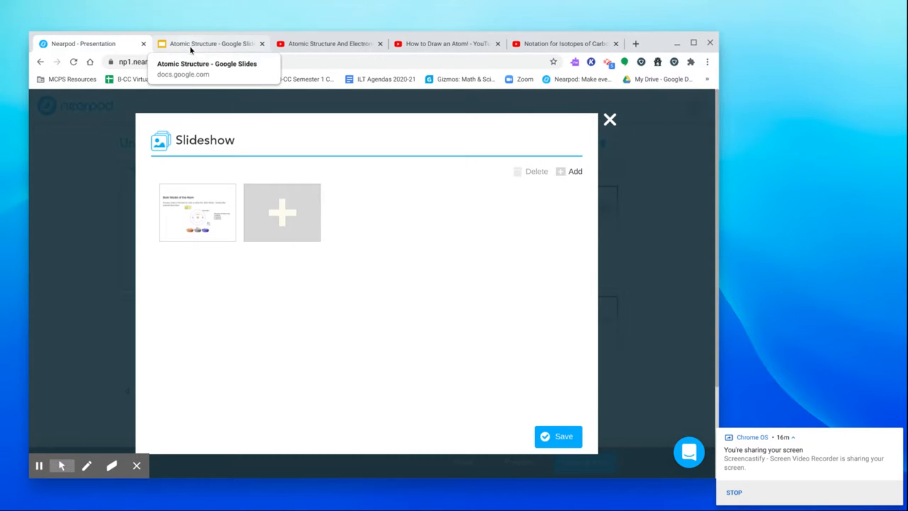
left_click(567, 437)
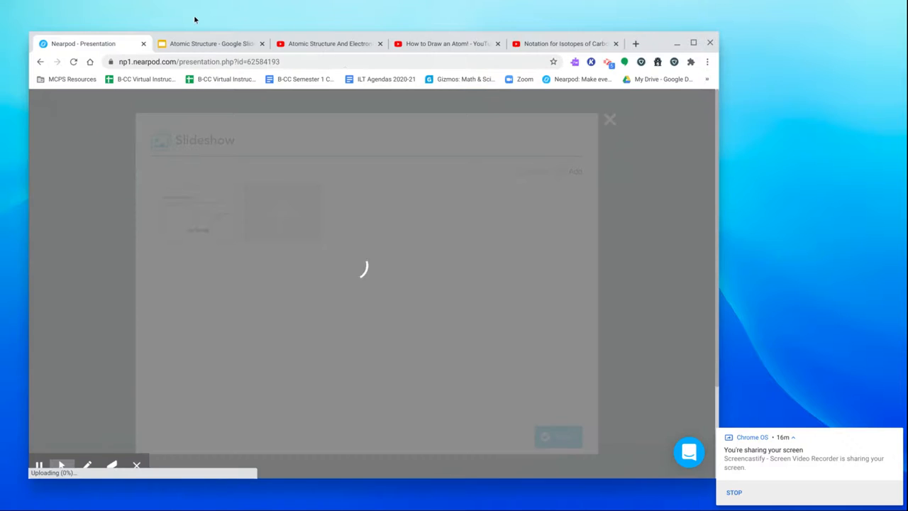
Check the Bohr Model slide in the Atomic Structure presentation, then delete that slide from the lesson's last slideshow and save it.
left_click(196, 43)
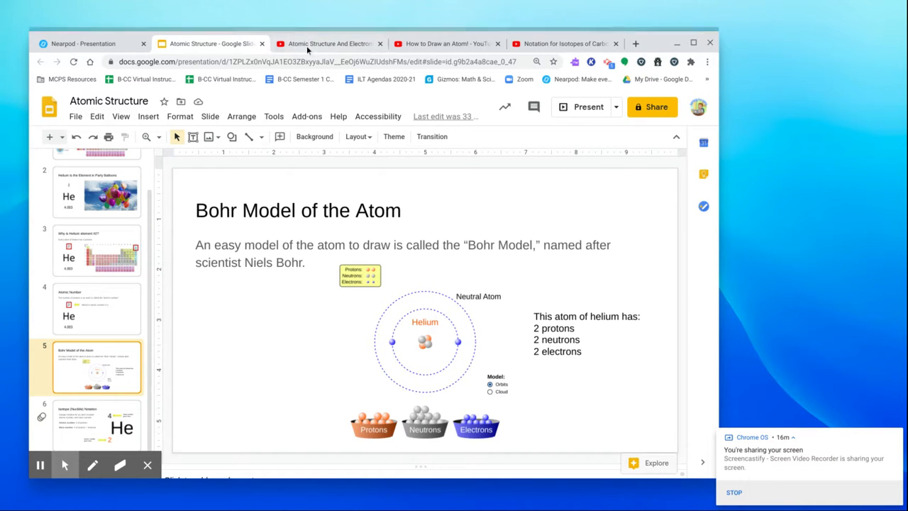
left_click(85, 43)
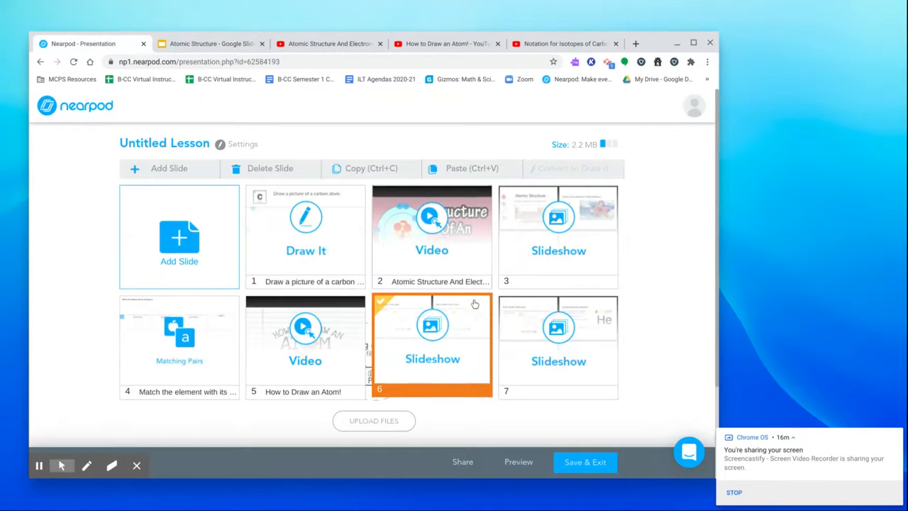
left_click(557, 356)
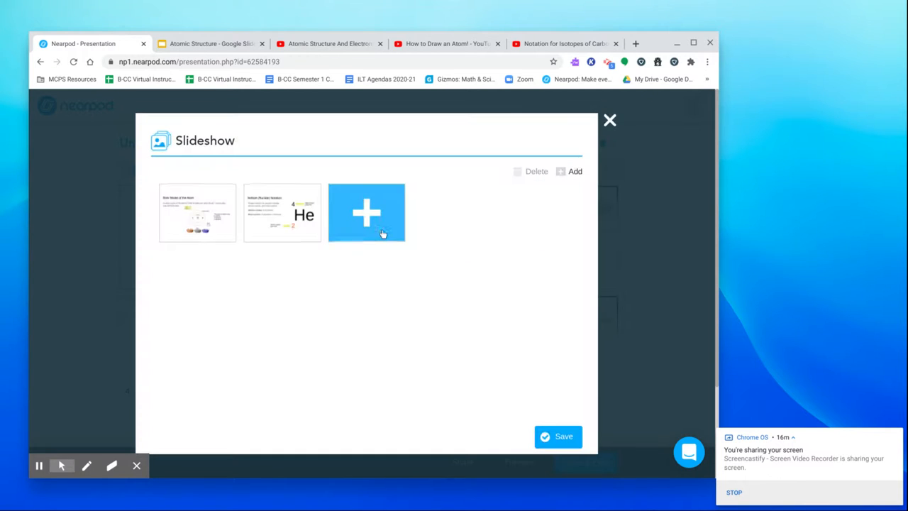
left_click(209, 222)
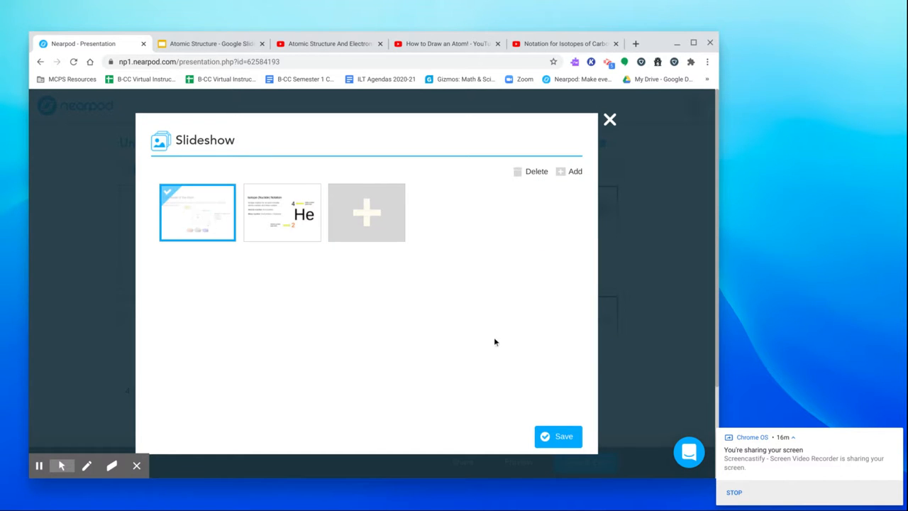
left_click(532, 171)
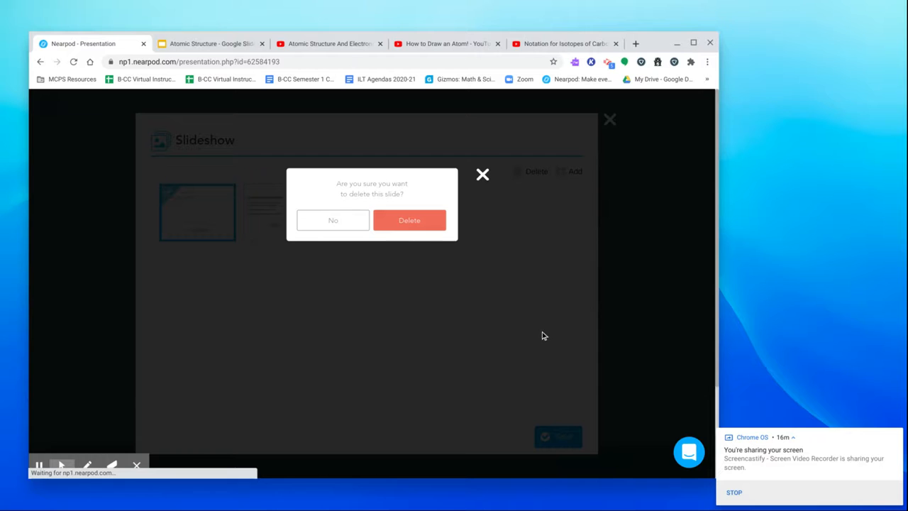
left_click(408, 220)
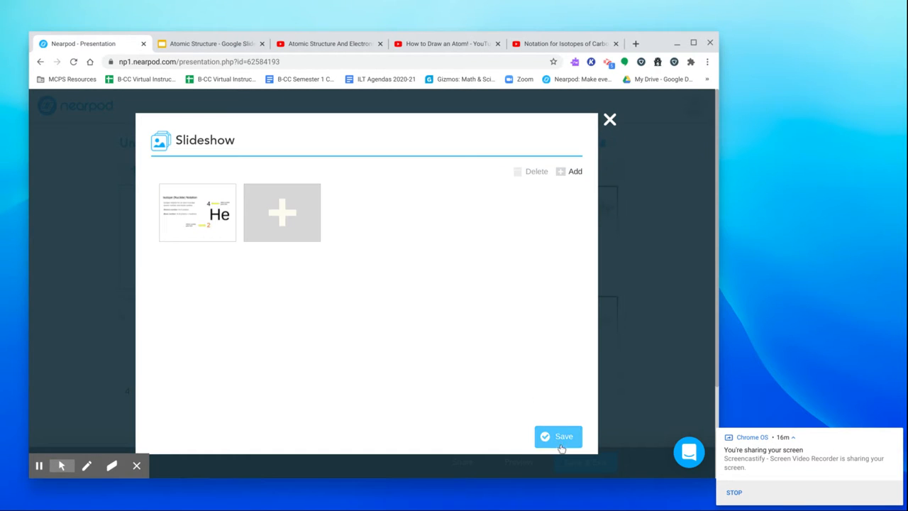
left_click(559, 438)
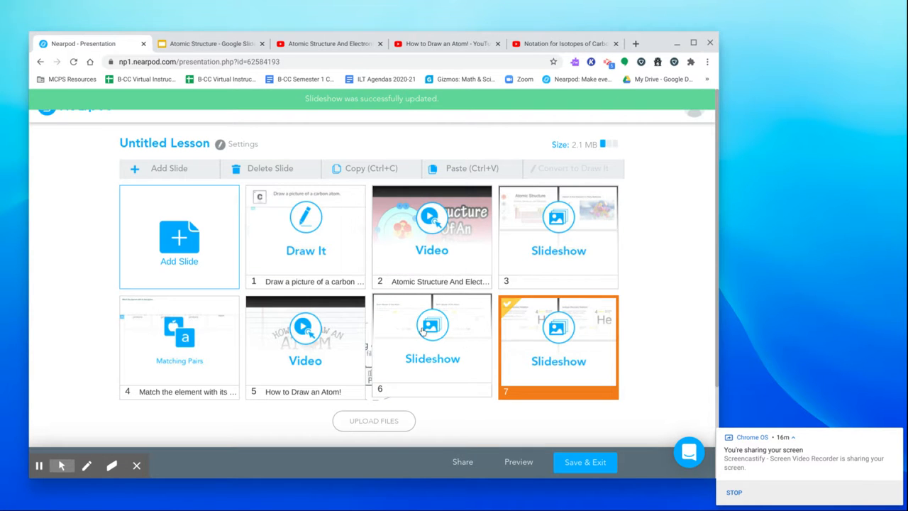
Start adding a new Draw It activity to the lesson.
left_click(422, 330)
left_click(536, 345)
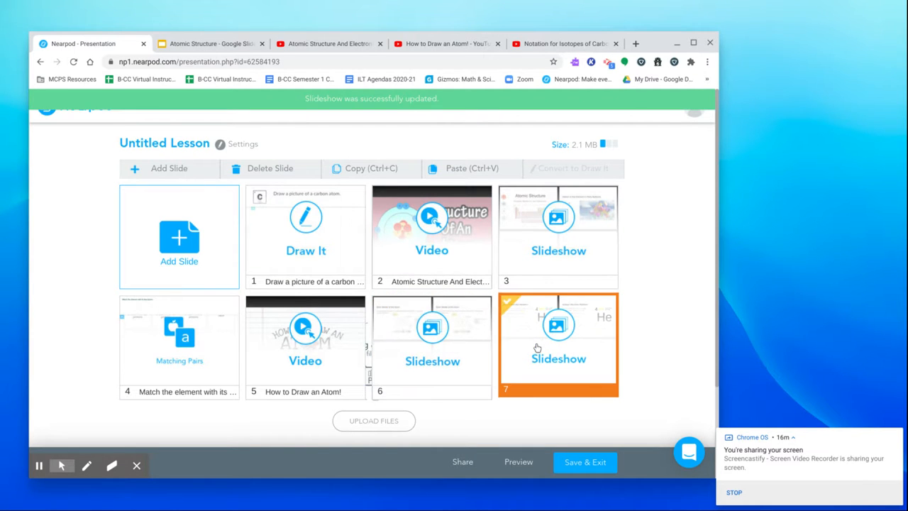
left_click(458, 339)
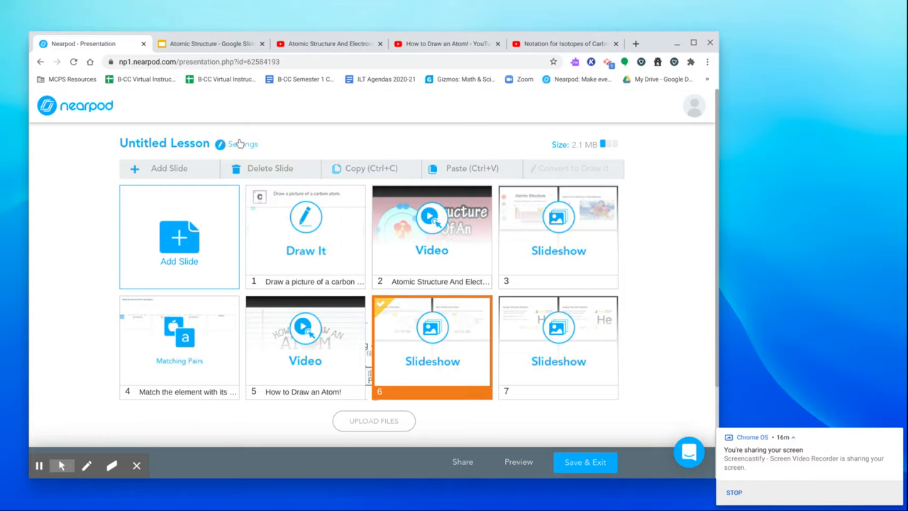
left_click(168, 169)
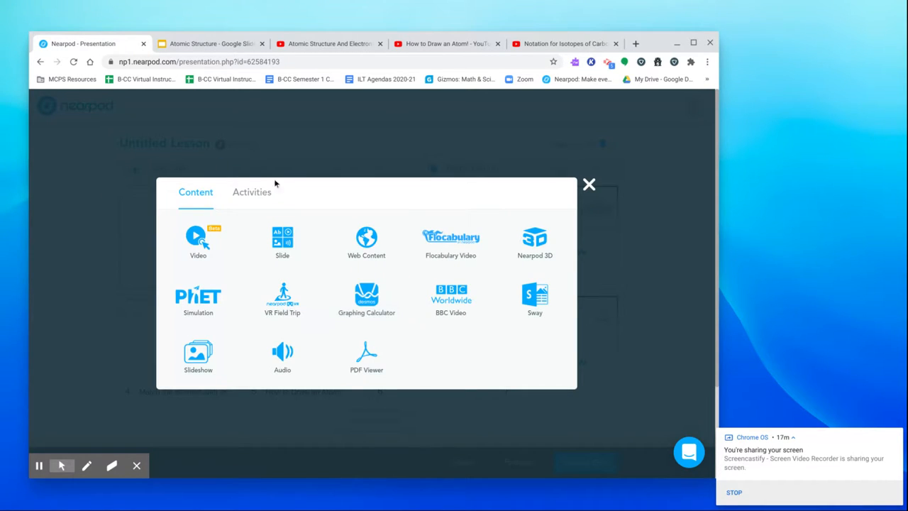
left_click(261, 187)
left_click(198, 296)
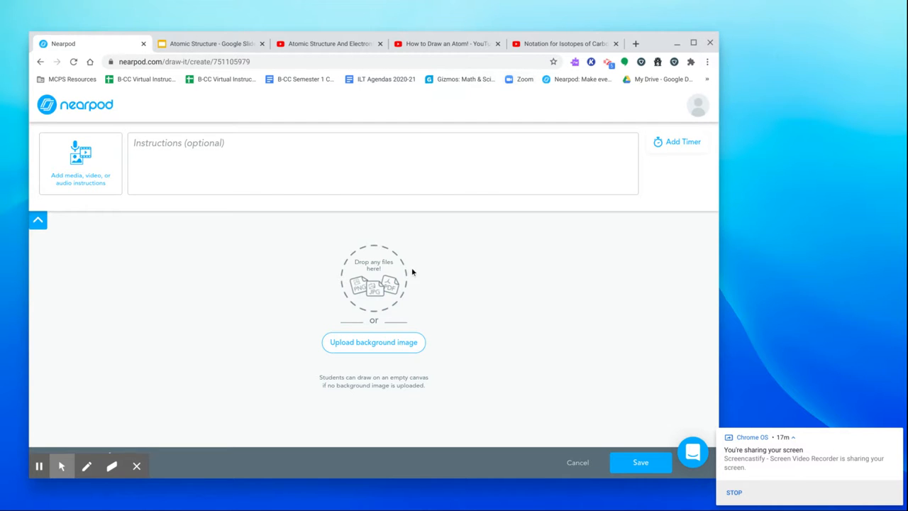
Search Google images for "blank bohr model" and use the ring diagram with blanks for P and N as the Draw It background.
left_click(364, 347)
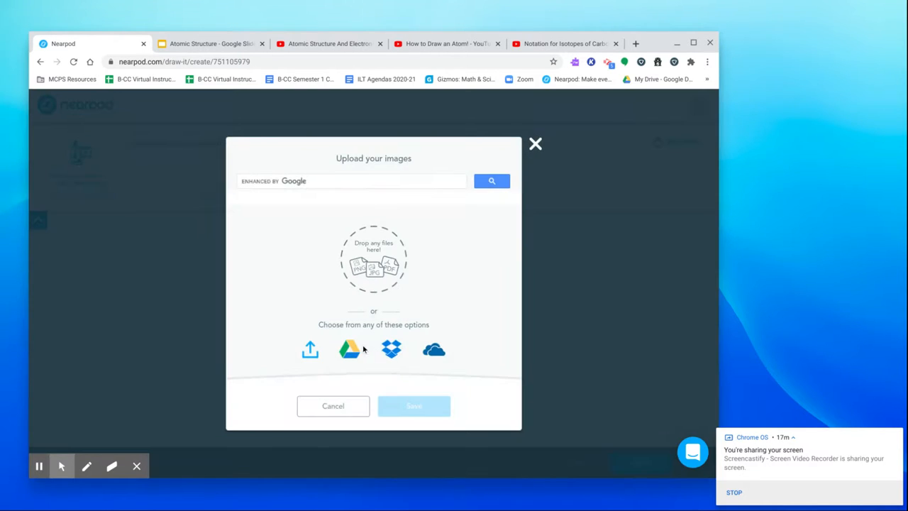
left_click(311, 180)
type("blank bohr model")
key("Return")
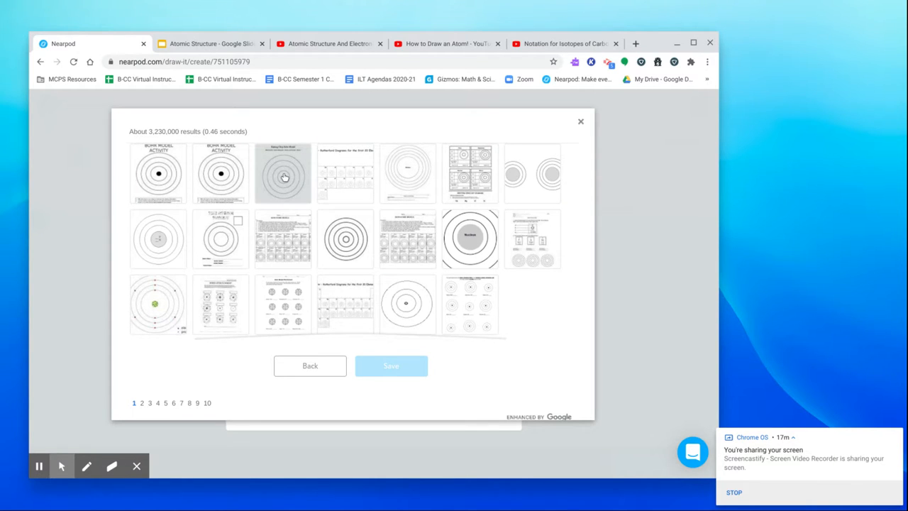
left_click(157, 263)
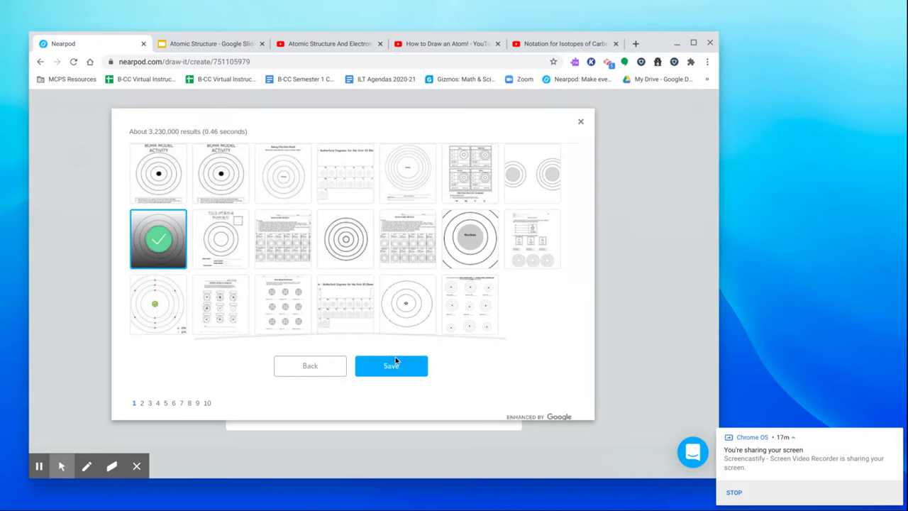
left_click(396, 362)
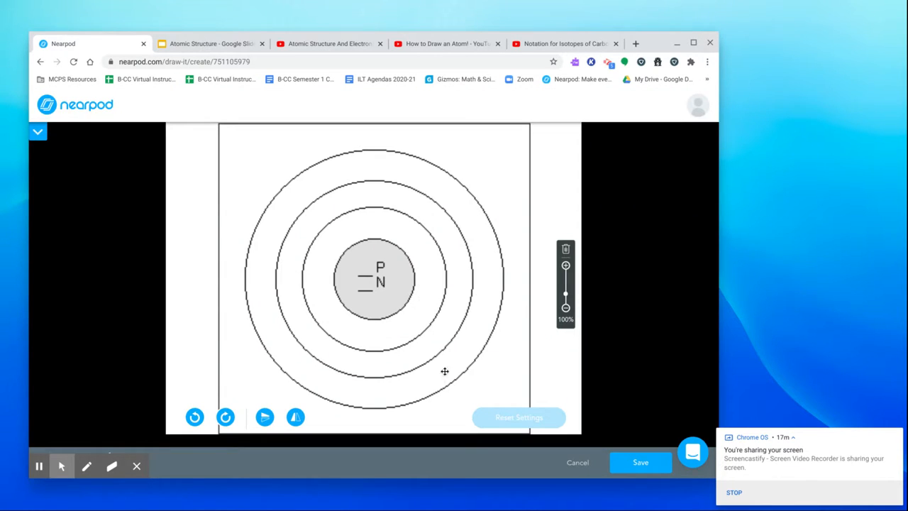
Save the Draw It activity and move it between the Bohr Model and isotope notation slideshows.
left_click(624, 462)
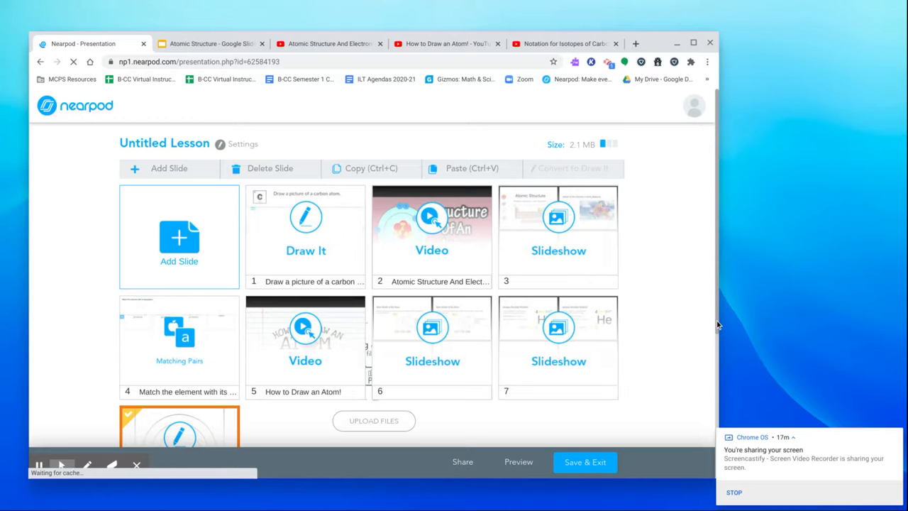
scroll(717, 325, "down", 2)
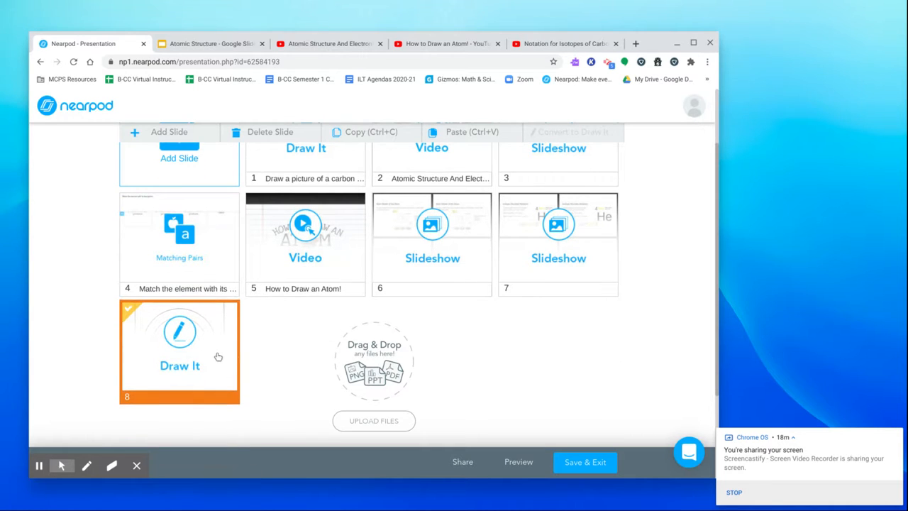
left_click_drag(198, 364, 529, 255)
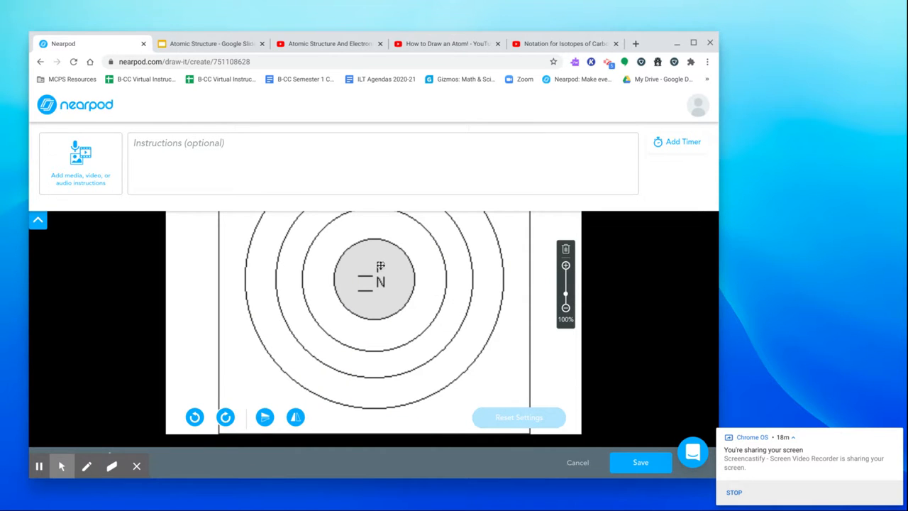
Enter the instructions "Draw a Bohr model for a carbon atom." for the new Draw It activity.
left_click(199, 146)
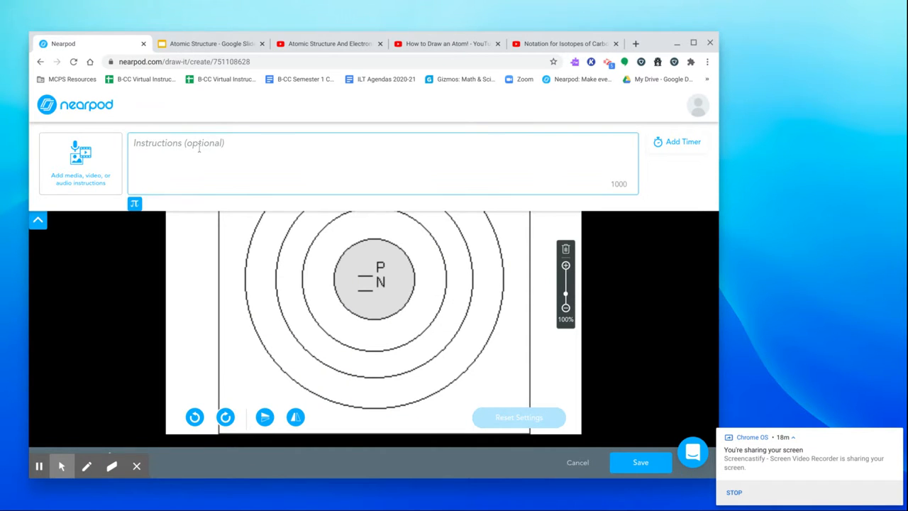
type("Draw a")
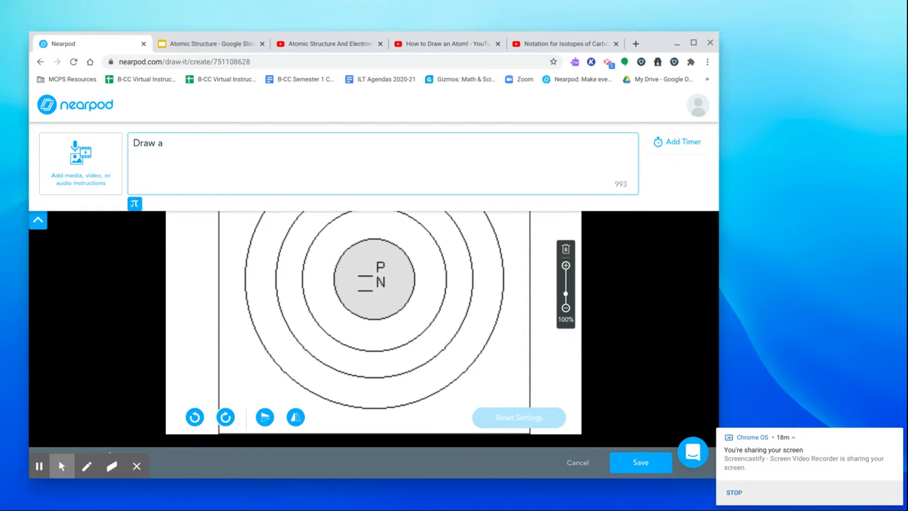
type(" Bog")
key("BackSpace")
key("BackSpace")
key("BackSpace")
type("hr model for")
type("bon")
key("BackSpace")
type("bon atom")
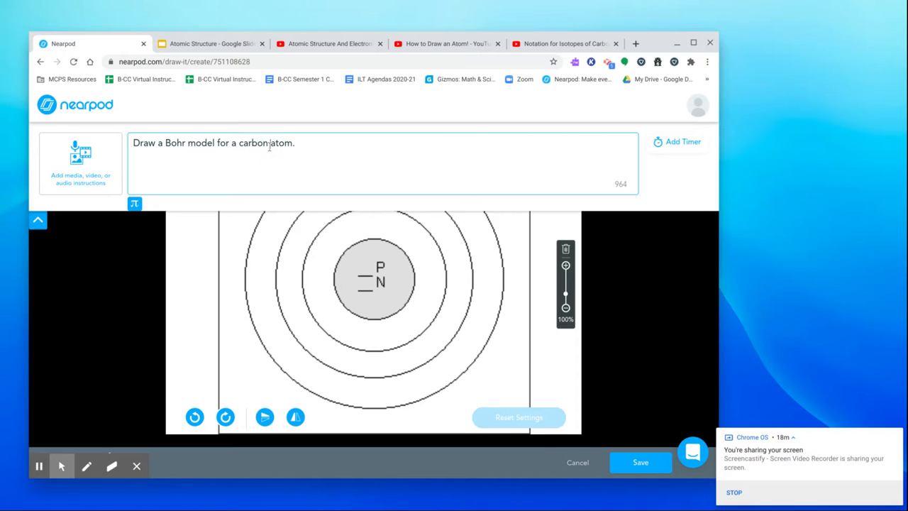
Extend the Draw It instructions to read "Draw a Bohr model for a neutral carbon-12 atom.".
type("-12")
left_click(312, 148)
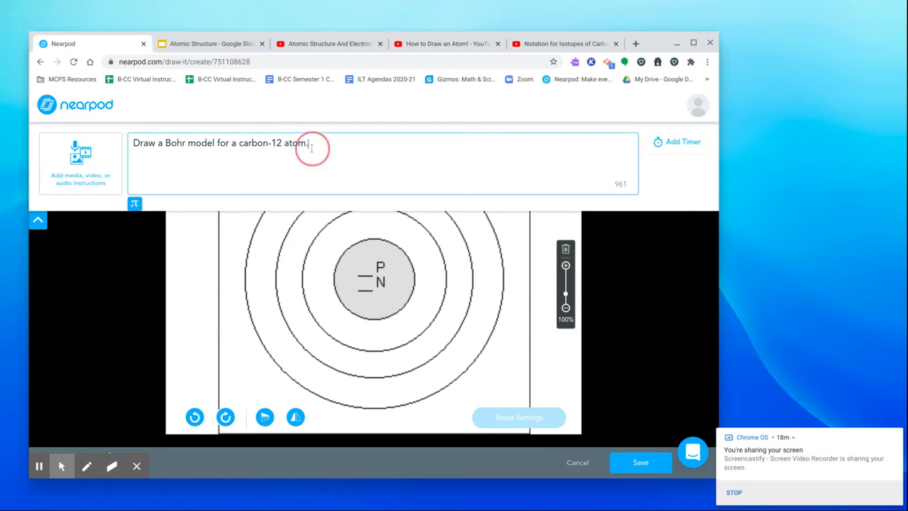
left_click(239, 143)
type("neutral")
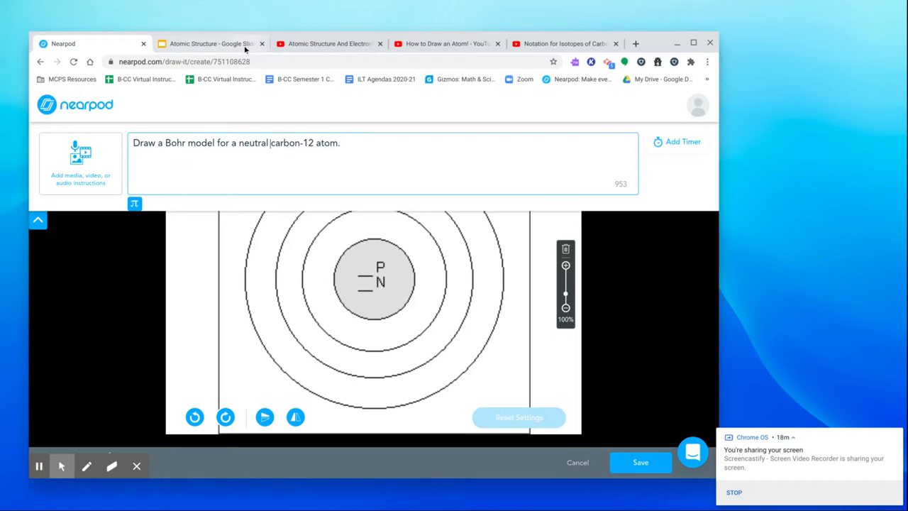
double_click(252, 144)
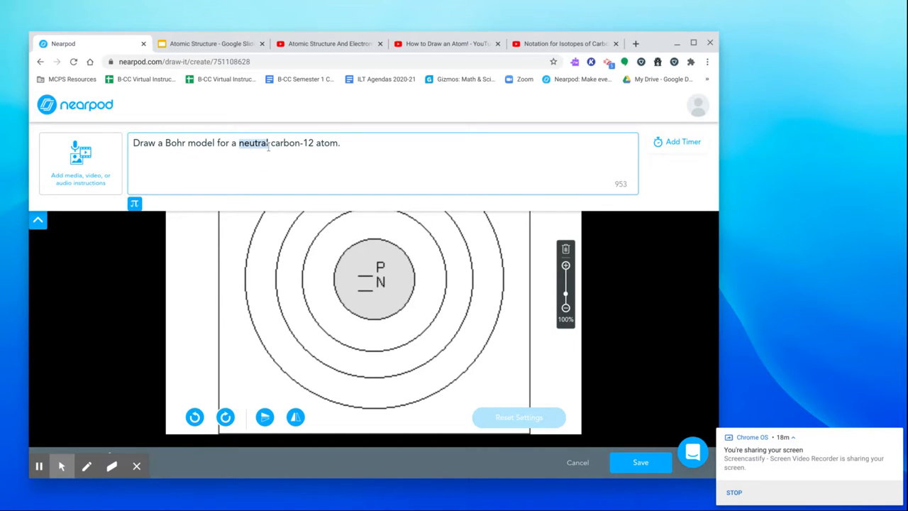
double_click(310, 143)
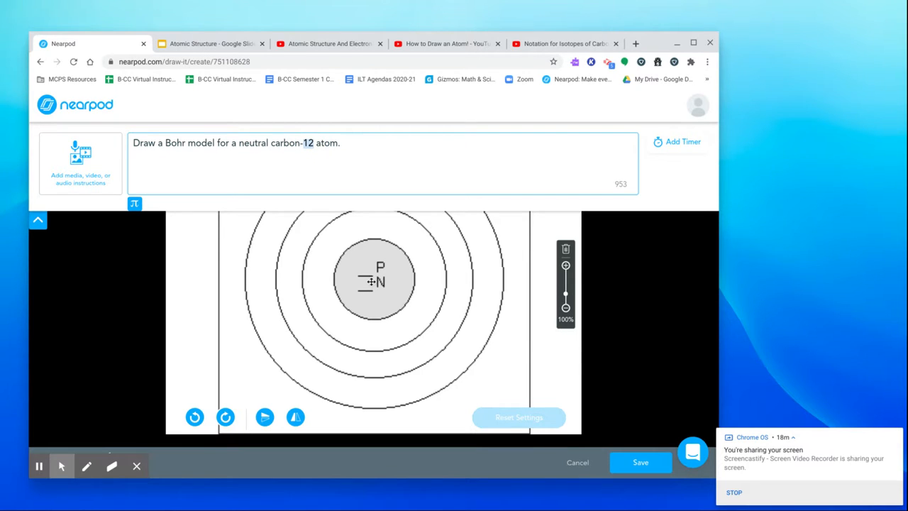
Save the carbon-12 Draw It activity and place two copies of it right after the original.
left_click(392, 170)
left_click(629, 462)
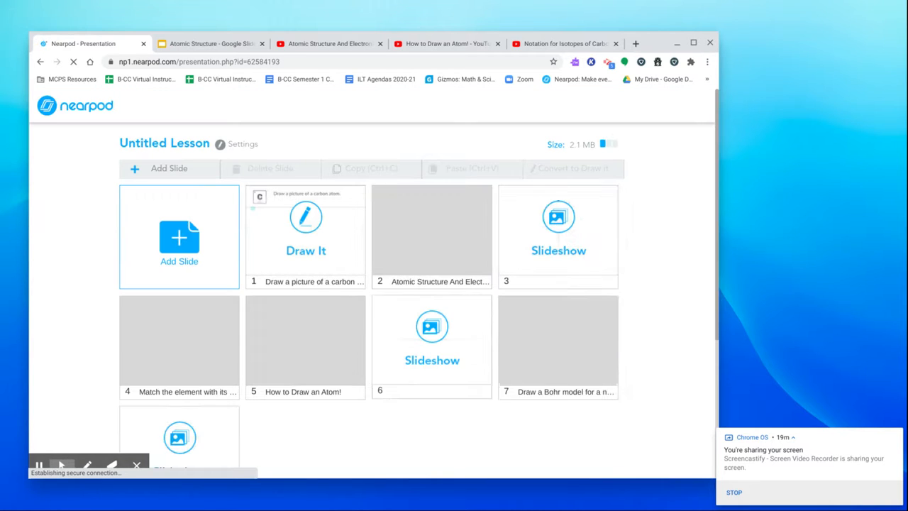
left_click(558, 340)
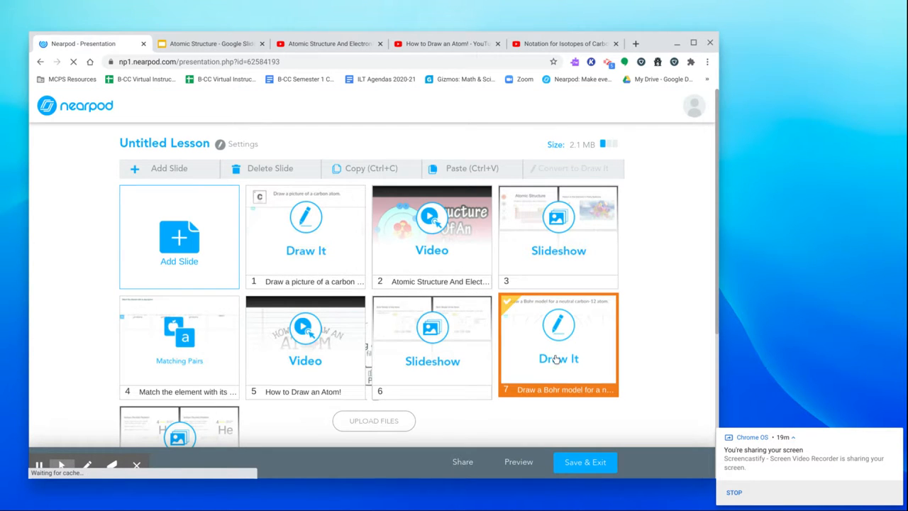
left_click(397, 169)
left_click(466, 168)
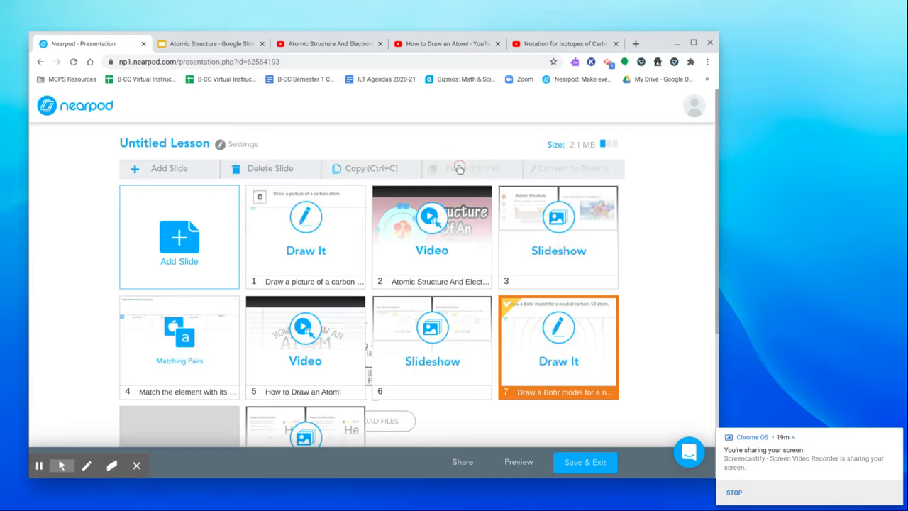
left_click(401, 168)
left_click(442, 170)
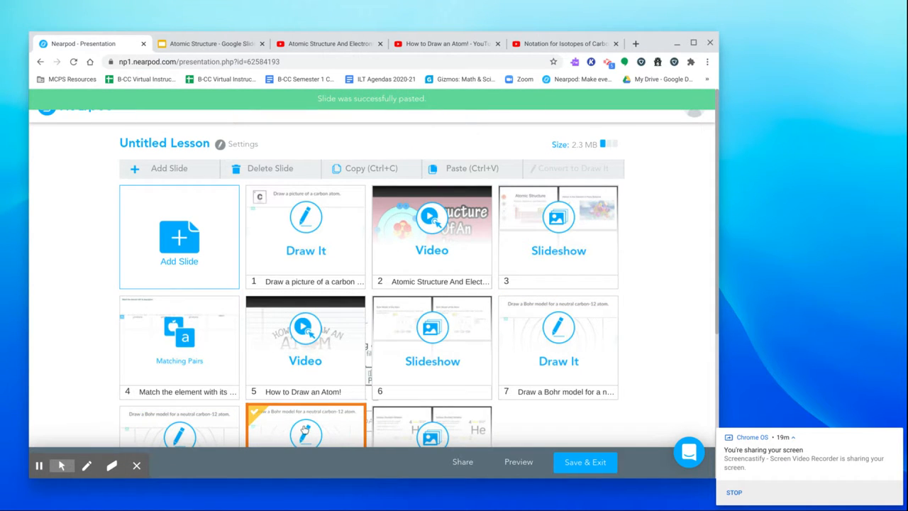
Change the first copied Draw It's instructions to "Draw a Bohr model for a neutral oxygen-18 atom." and save it.
scroll(309, 425, "down", 1)
scroll(309, 424, "down", 2)
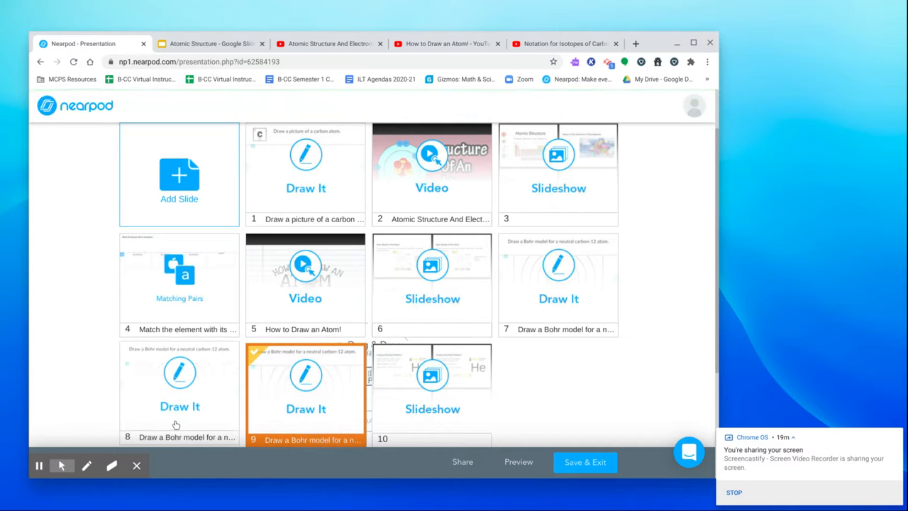
left_click(176, 424)
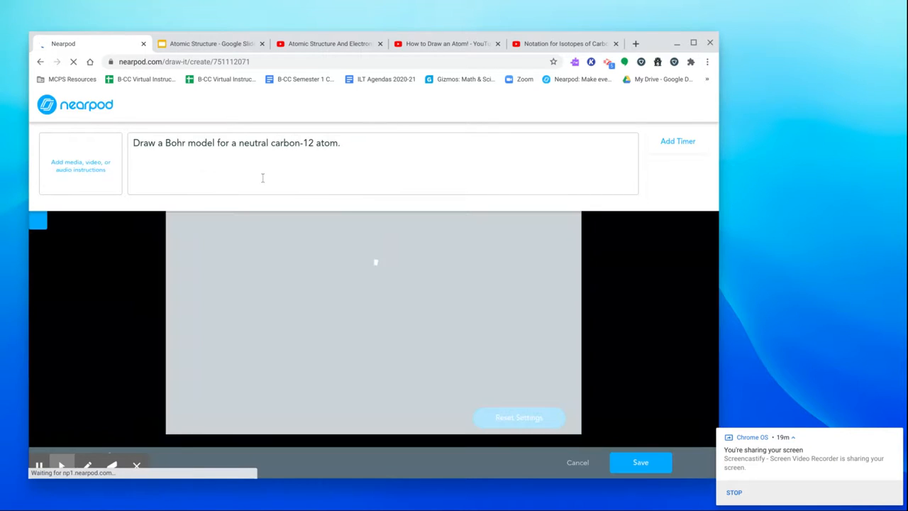
left_click(253, 144)
double_click(286, 143)
left_click(315, 144)
left_click_drag(315, 144, 272, 145)
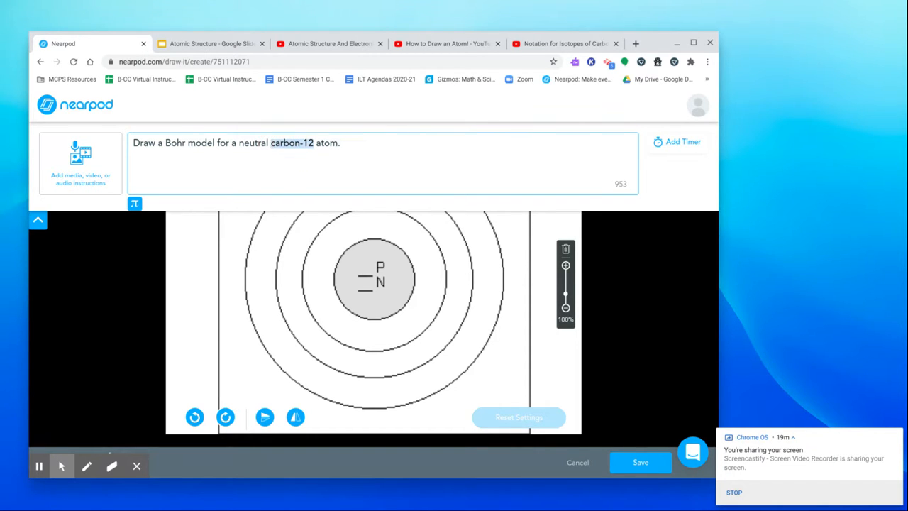
key("BackSpace")
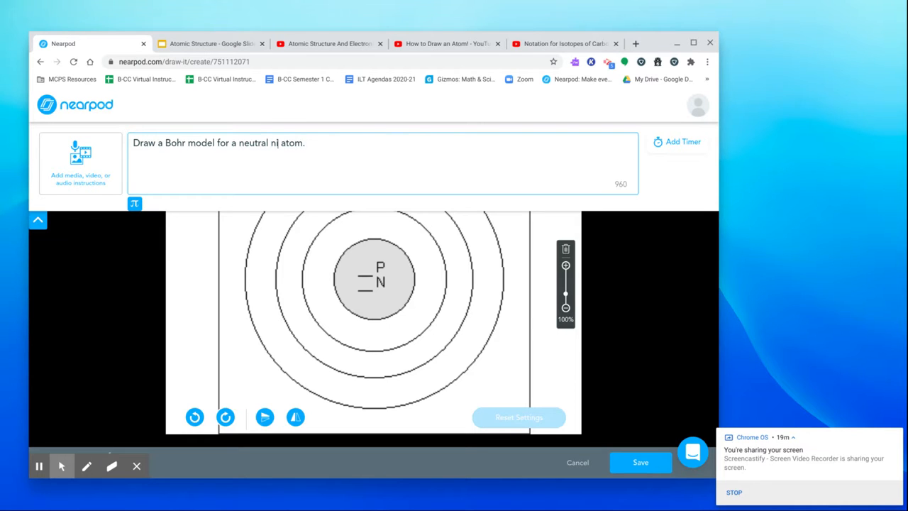
type("oxygen-16")
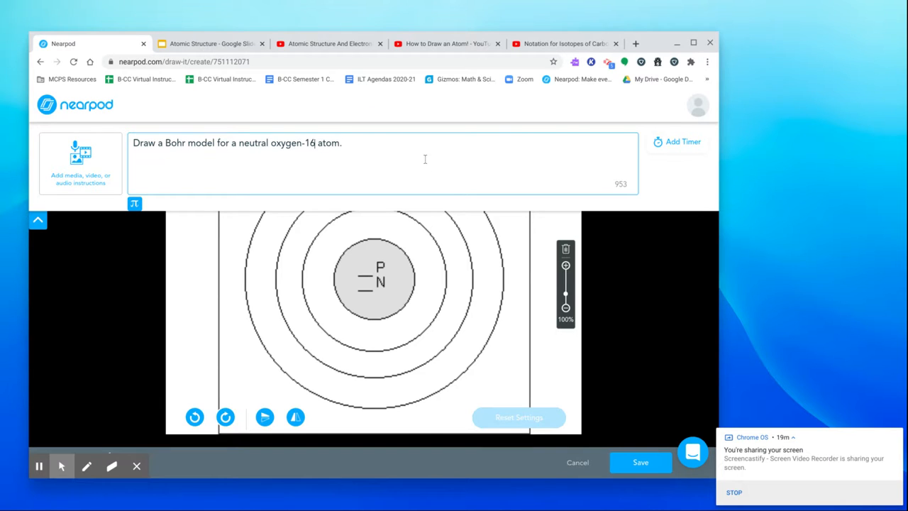
key("BackSpace")
type("8")
left_click(638, 469)
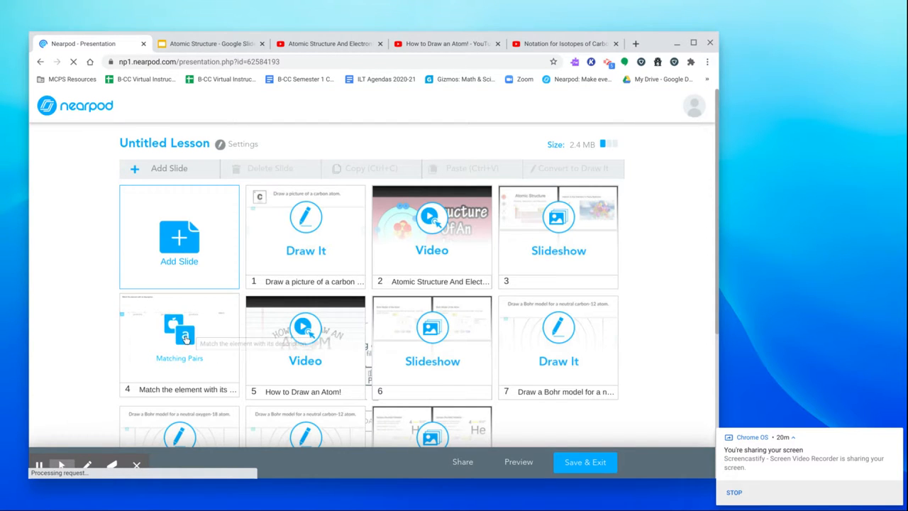
Change the second copied Draw It's instructions to "Draw a Bohr model for a neutral calcium-19 atom." and save it.
left_click(183, 424)
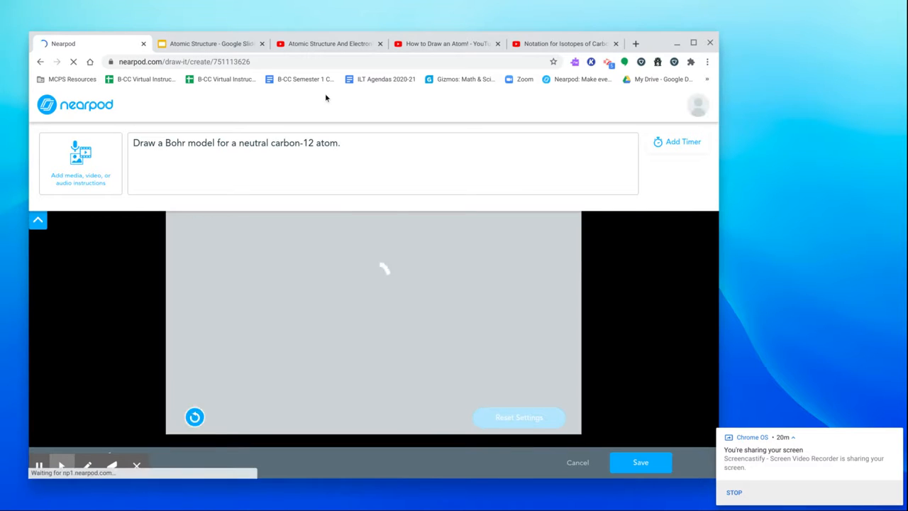
double_click(295, 146)
type("calcium")
key("BackSpace")
key("BackSpace")
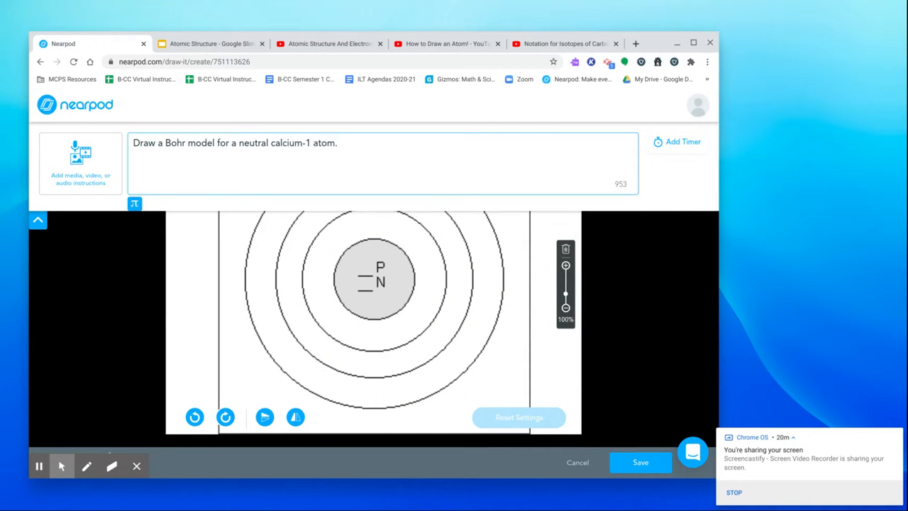
type("1")
left_click(640, 466)
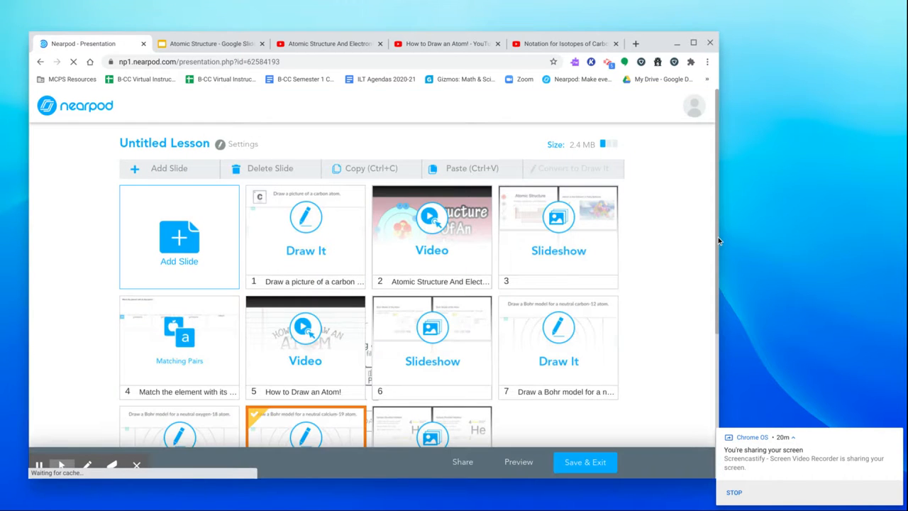
Copy the web address of the YouTube video "Notation for Isotopes of Carbon (C)".
scroll(718, 238, "down", 3)
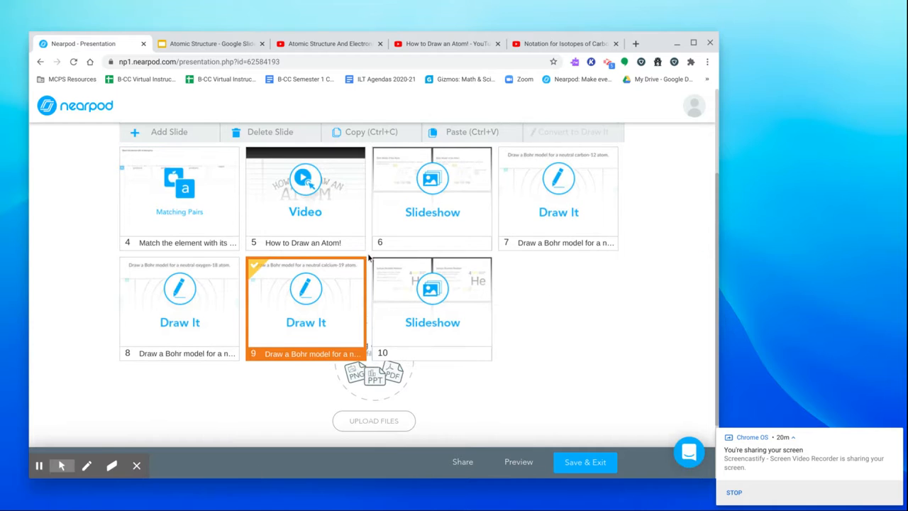
left_click(421, 306)
left_click(345, 284)
left_click(529, 45)
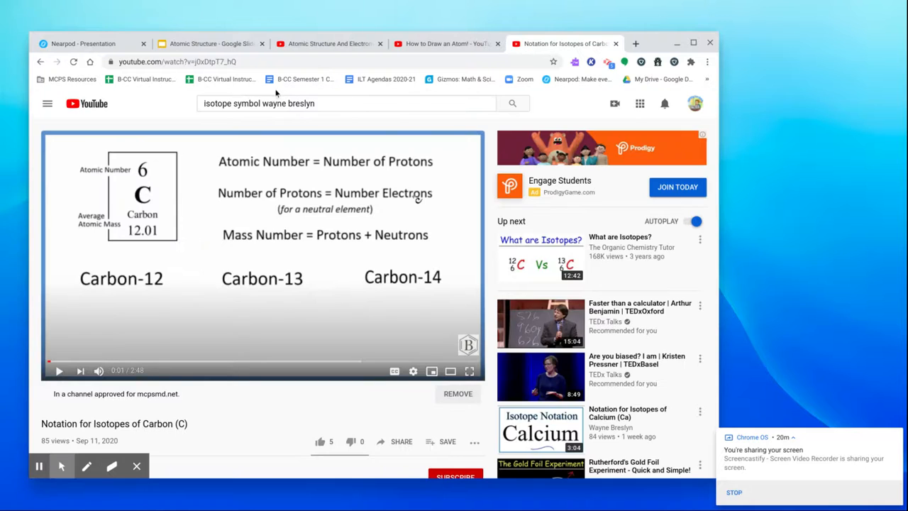
left_click(260, 63)
key("ctrl+c")
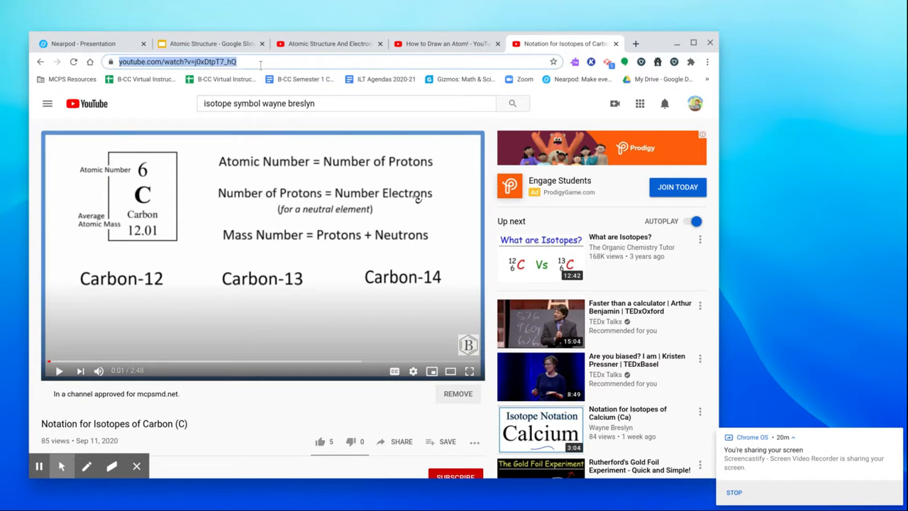
Add the "Notation for Isotopes of Carbon (C)" YouTube video to the Nearpod lesson from its copied address and save it.
left_click(113, 44)
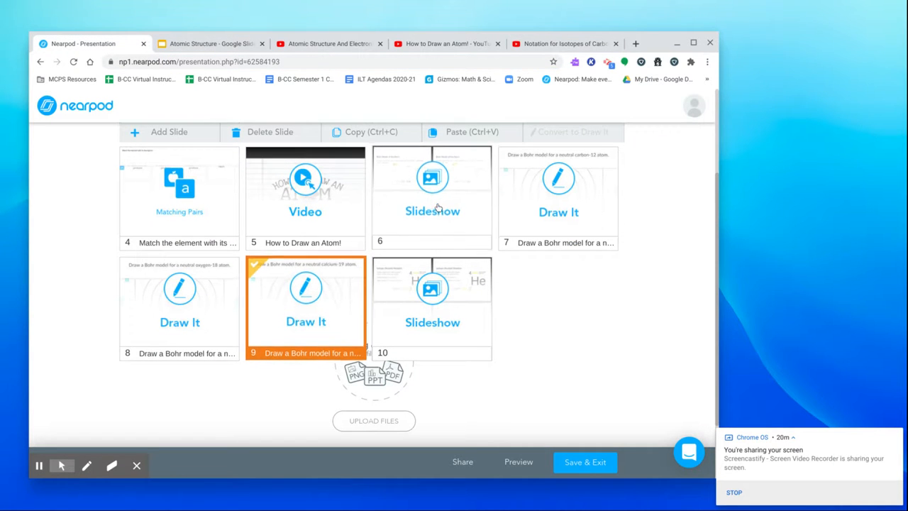
left_click(199, 139)
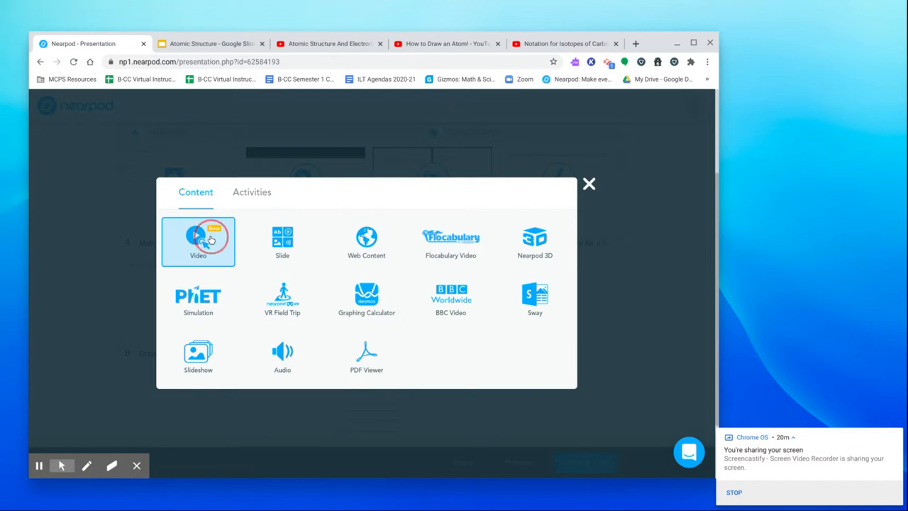
left_click(210, 240)
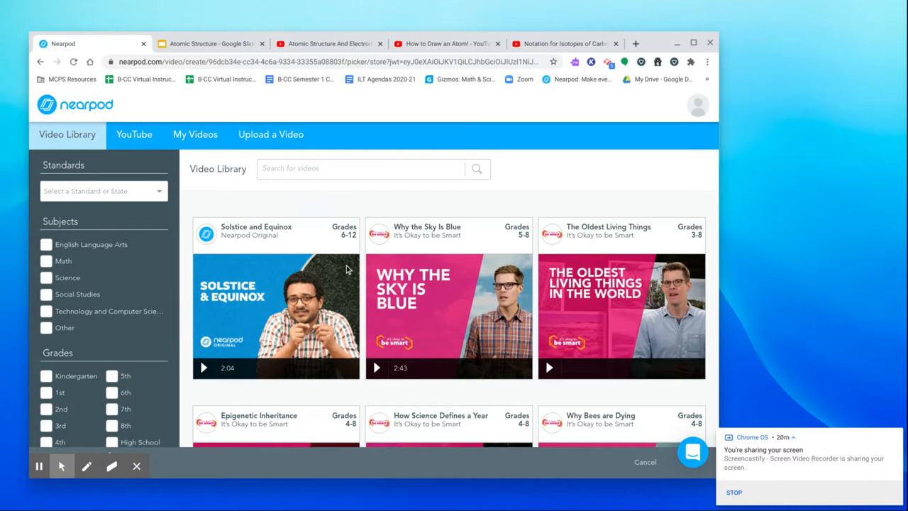
mouse_move(347, 268)
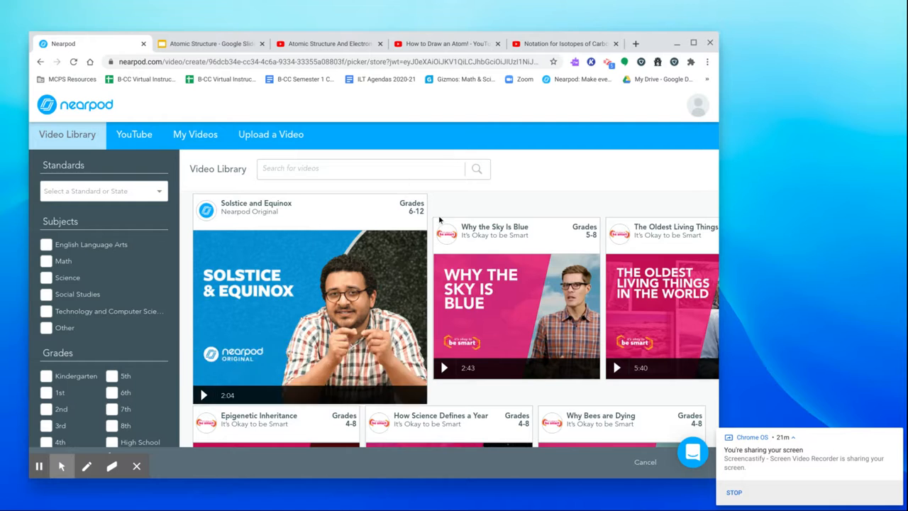
left_click(134, 135)
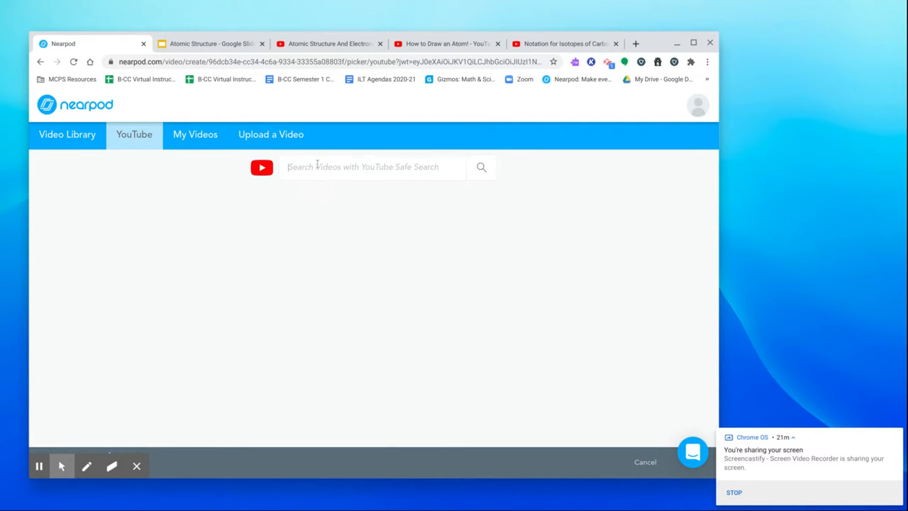
key("ctrl+v")
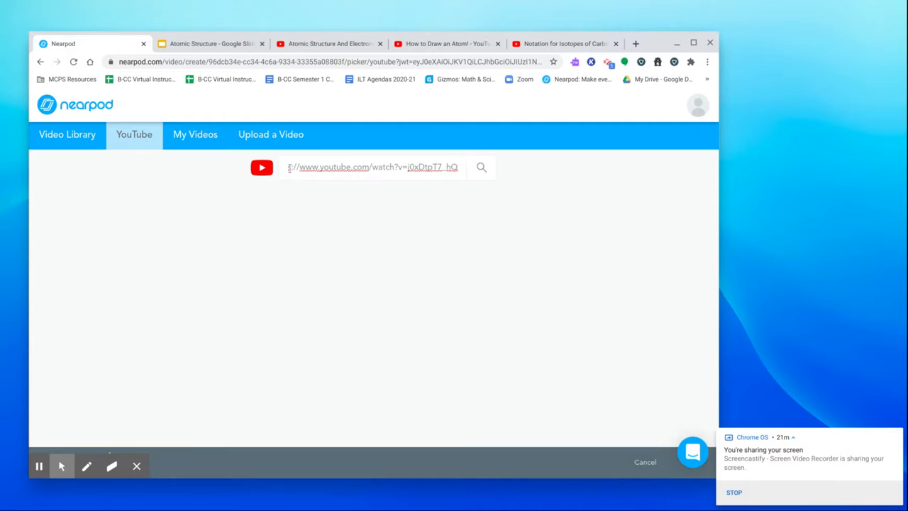
left_click(482, 169)
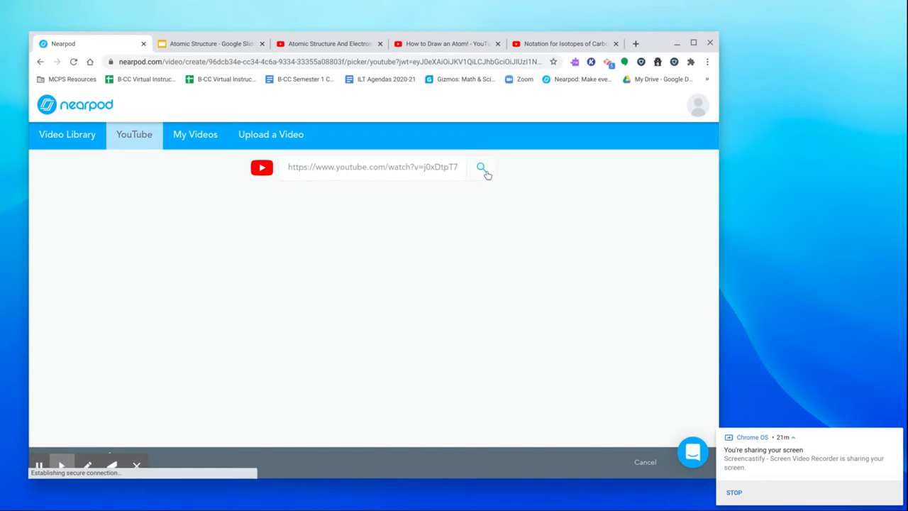
left_click(350, 202)
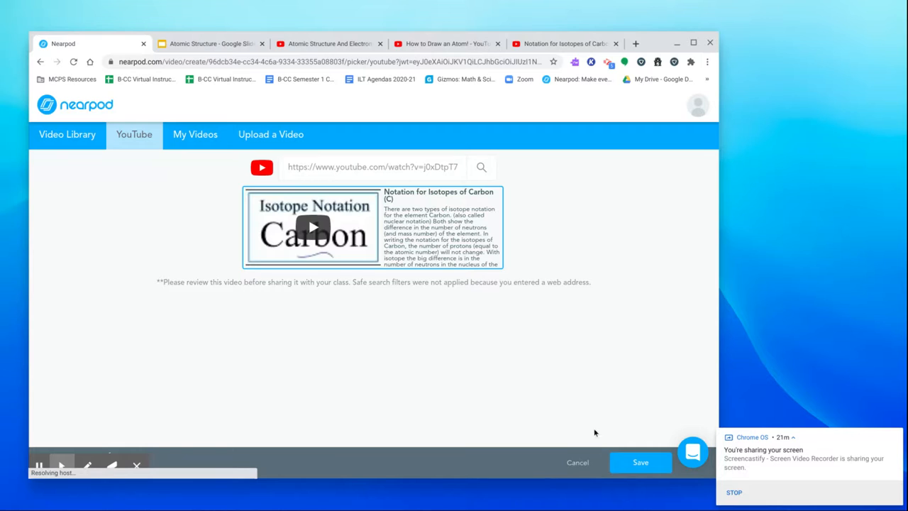
left_click(624, 461)
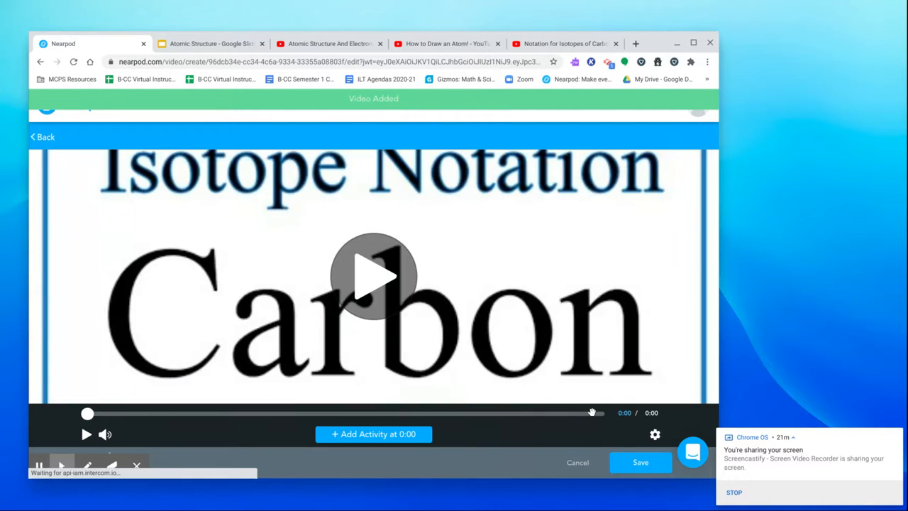
left_click(630, 460)
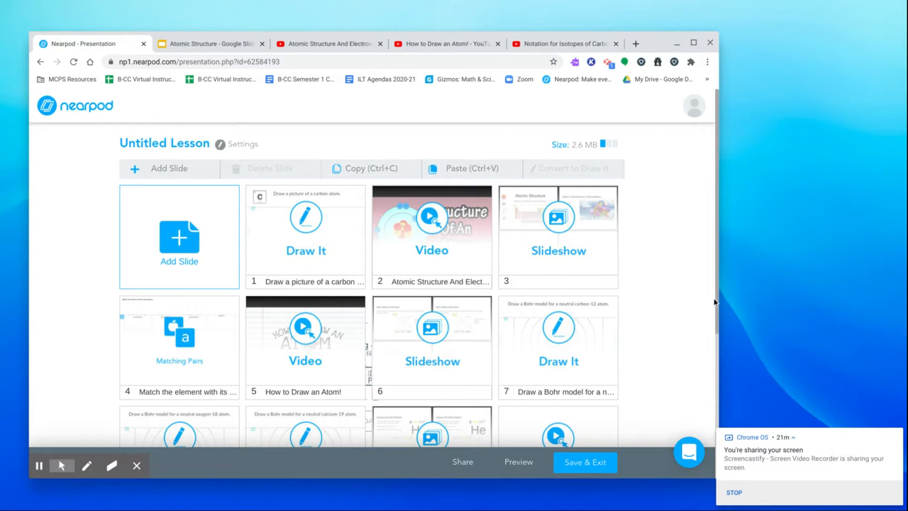
Move the isotope notation video ahead of the isotope notation slideshow, right after the calcium-19 Draw It.
mouse_move(717, 304)
left_mouse_down()
mouse_move(720, 423)
mouse_move(710, 388)
left_mouse_up()
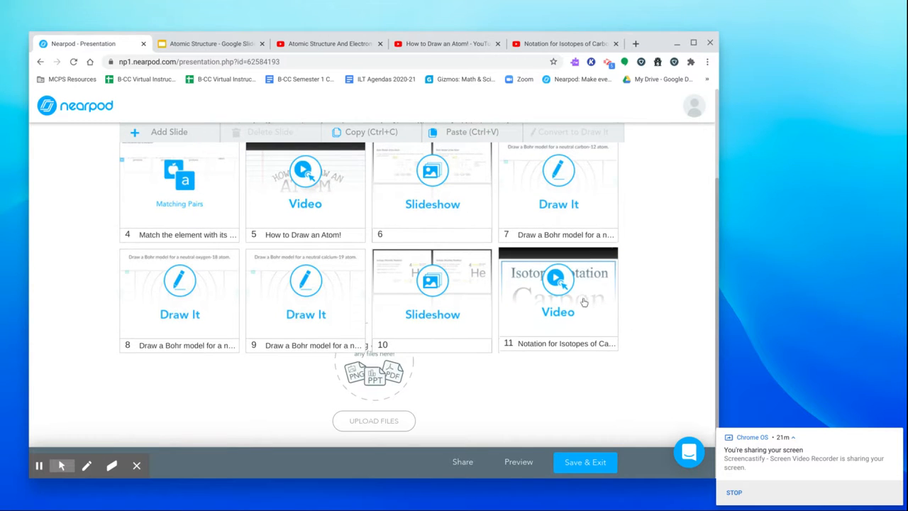
left_click_drag(573, 303, 447, 301)
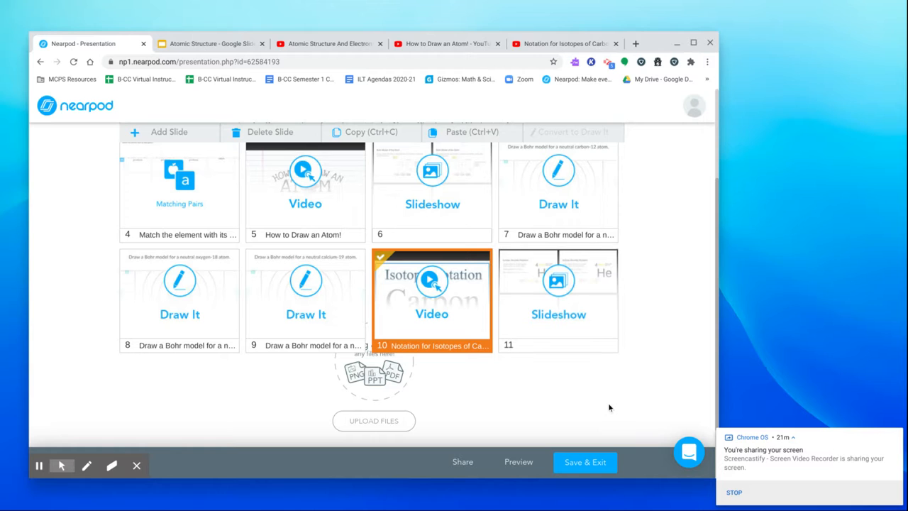
left_click(575, 330)
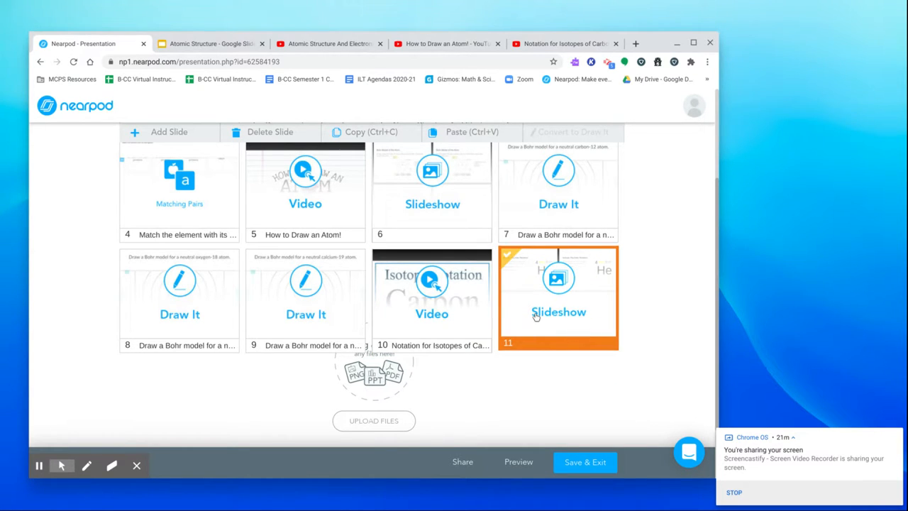
left_click(571, 298)
left_click(571, 295)
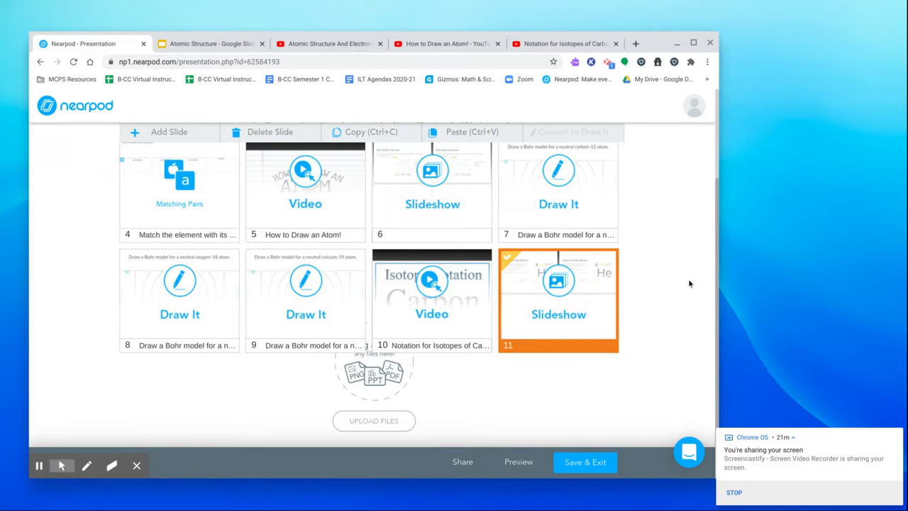
Add a Draw It activity with the instructions "Draw the isotope notation for a neutral carbon-12 atom." and save it.
left_click_drag(717, 287, 727, 199)
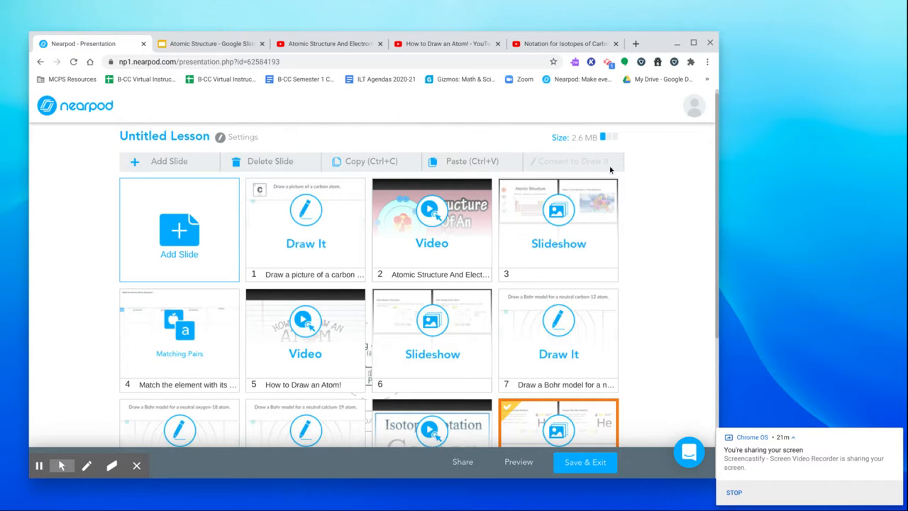
left_click(176, 161)
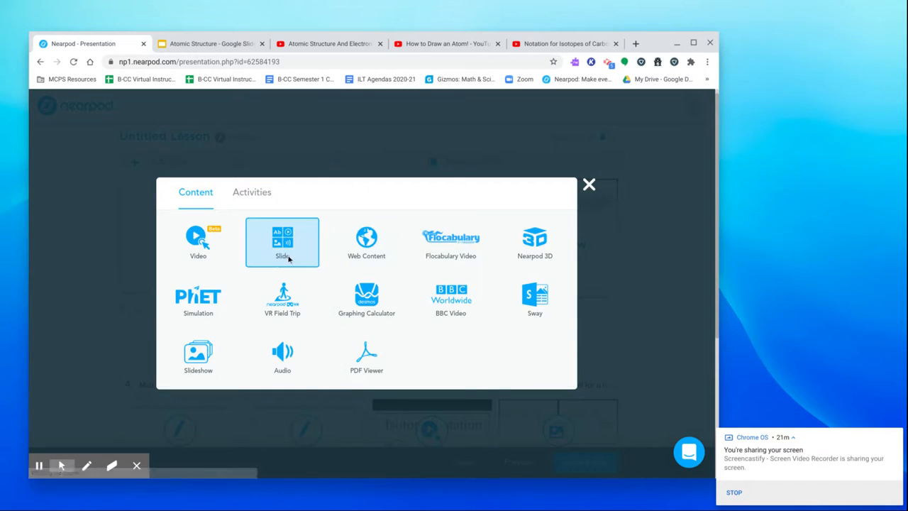
left_click(241, 191)
left_click(201, 293)
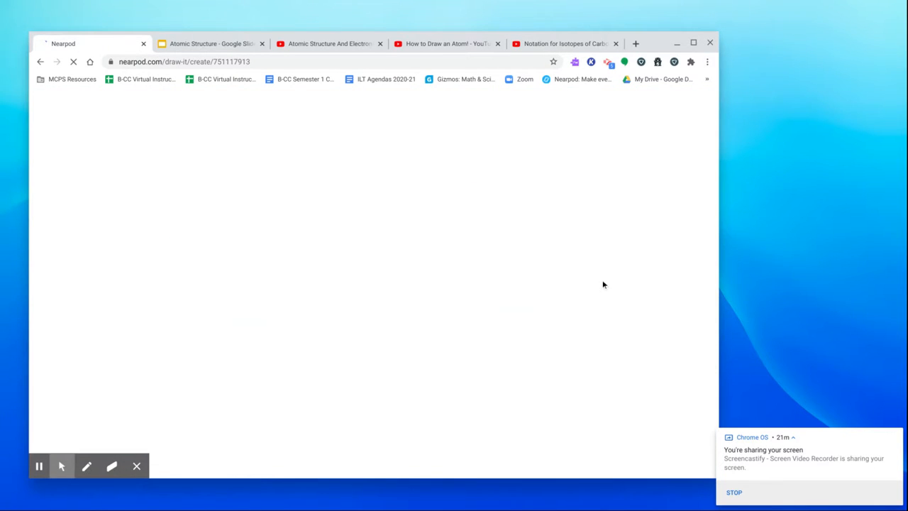
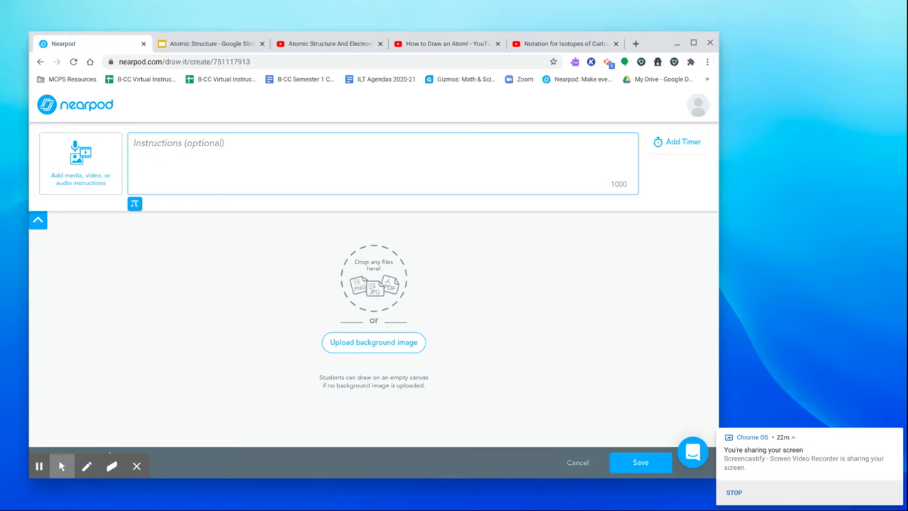
type("D")
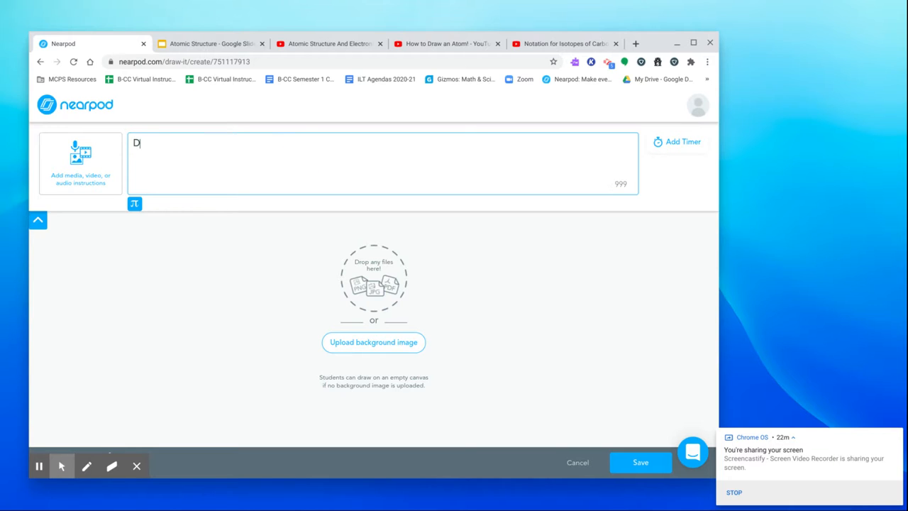
type("raw the isotope notation for a neutral carbon")
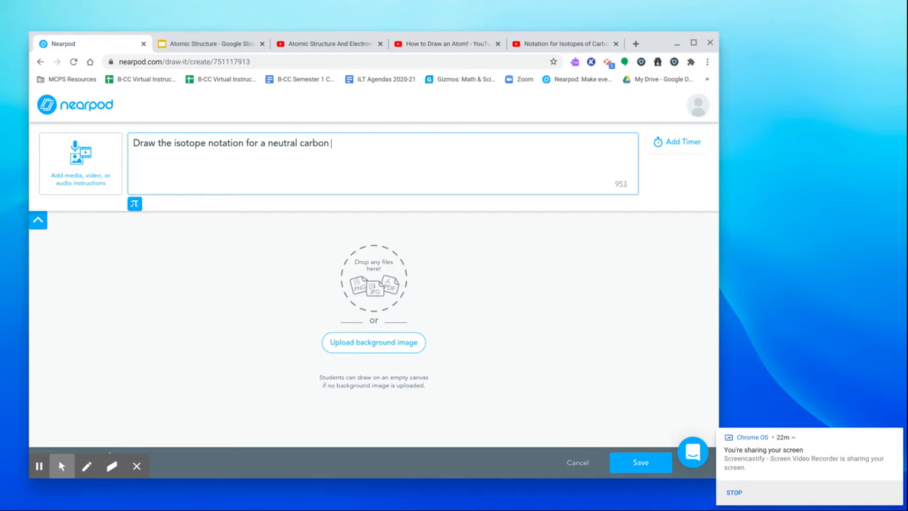
type("12 atom.")
left_click(634, 462)
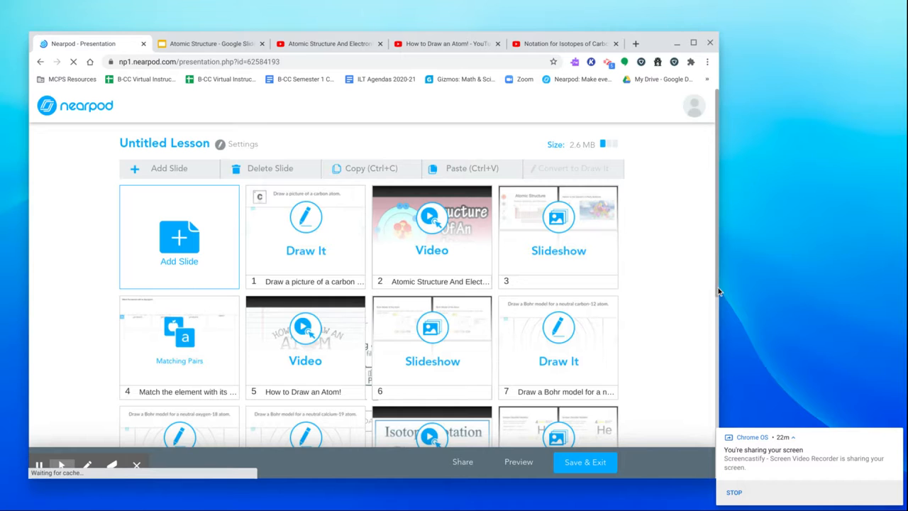
Start a new Collaborate Board activity in the lesson.
left_click_drag(716, 305, 694, 402)
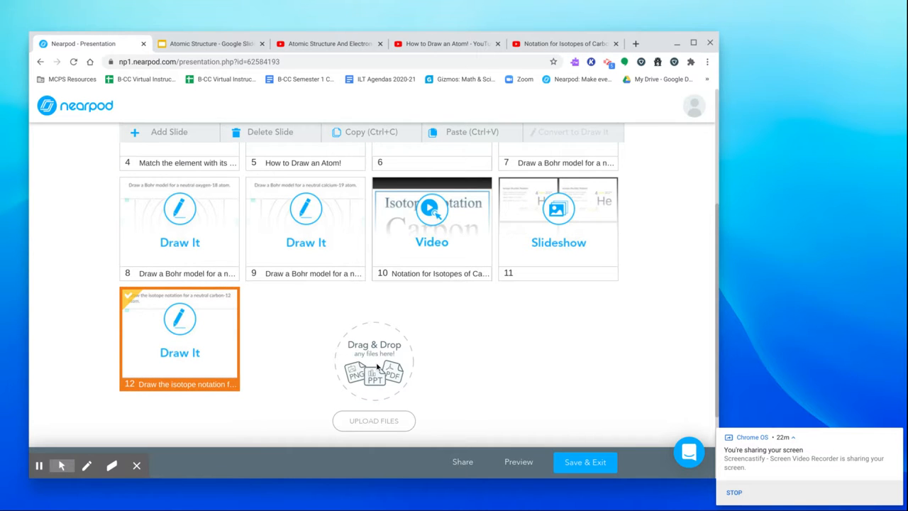
left_click(709, 350)
left_click_drag(708, 350, 668, 210)
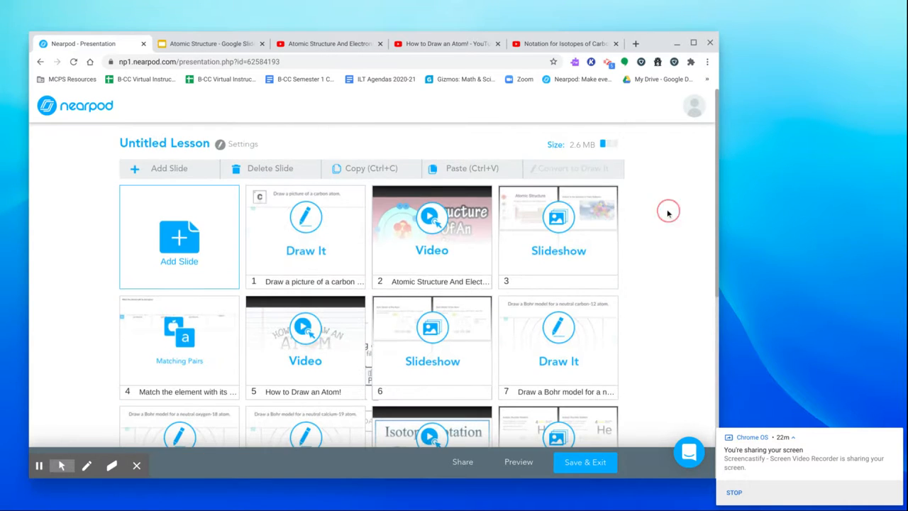
left_click(176, 168)
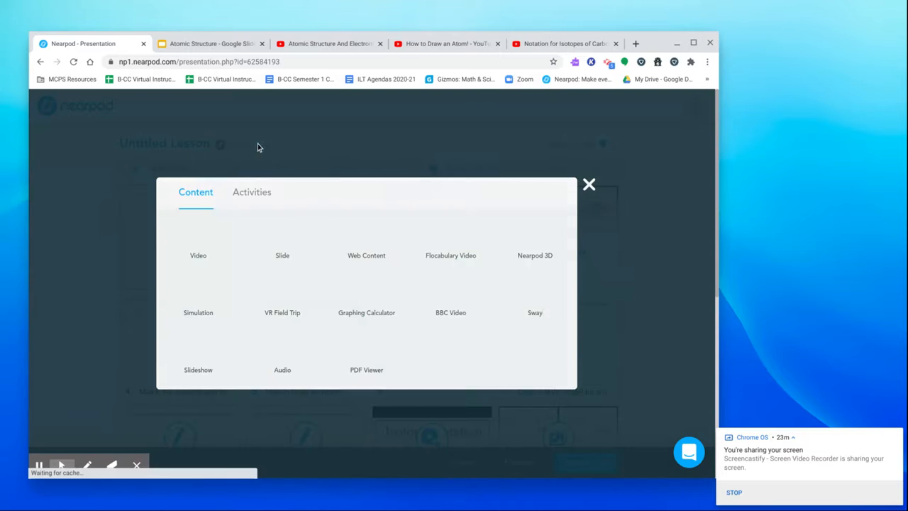
left_click(241, 196)
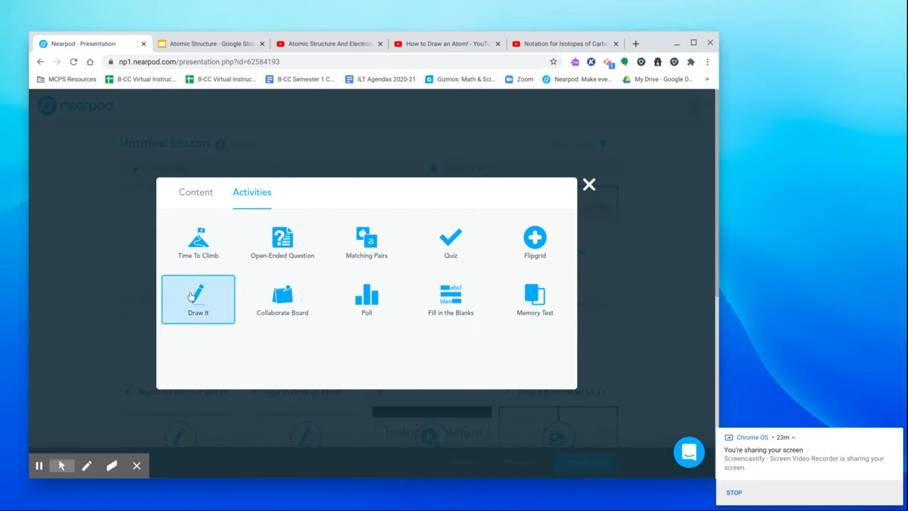
left_click(283, 314)
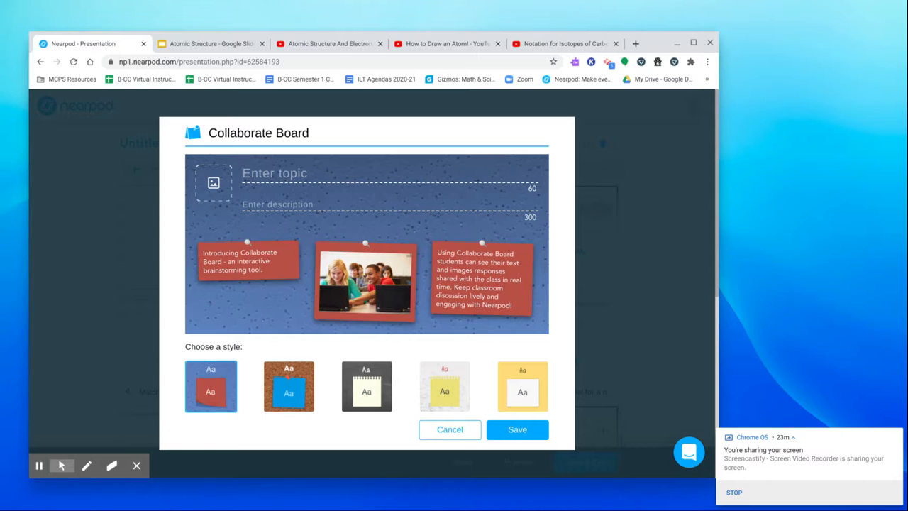
Draft the prompt "Please share with the class an example of an" as the Collaborate Board's topic.
type("Please share with")
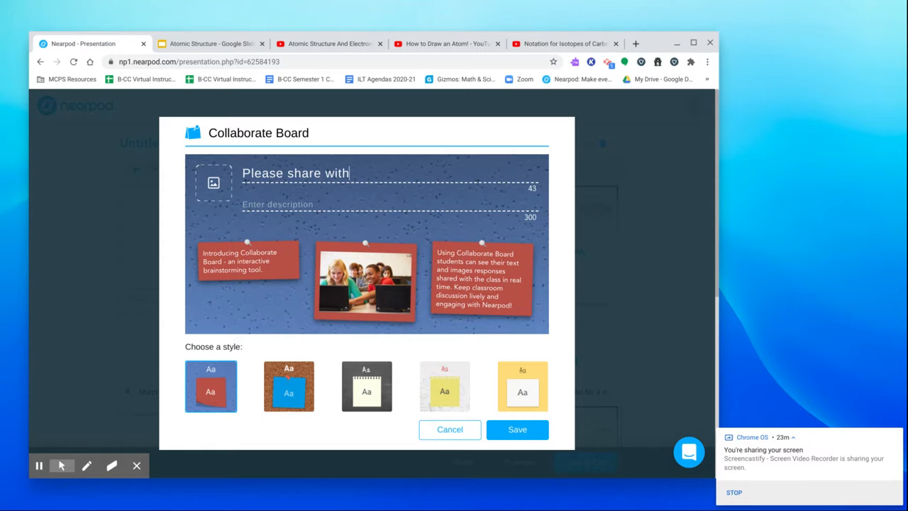
type(" the class an example")
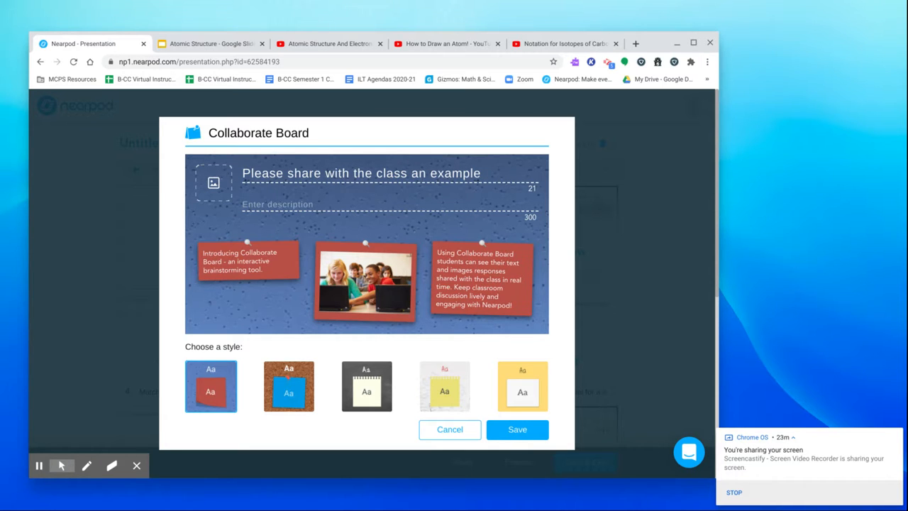
type("isoto")
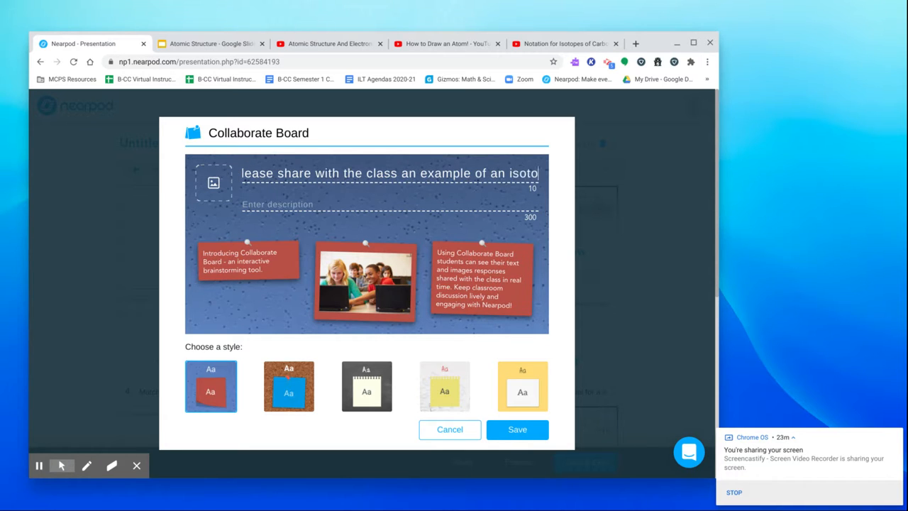
type("pe and say")
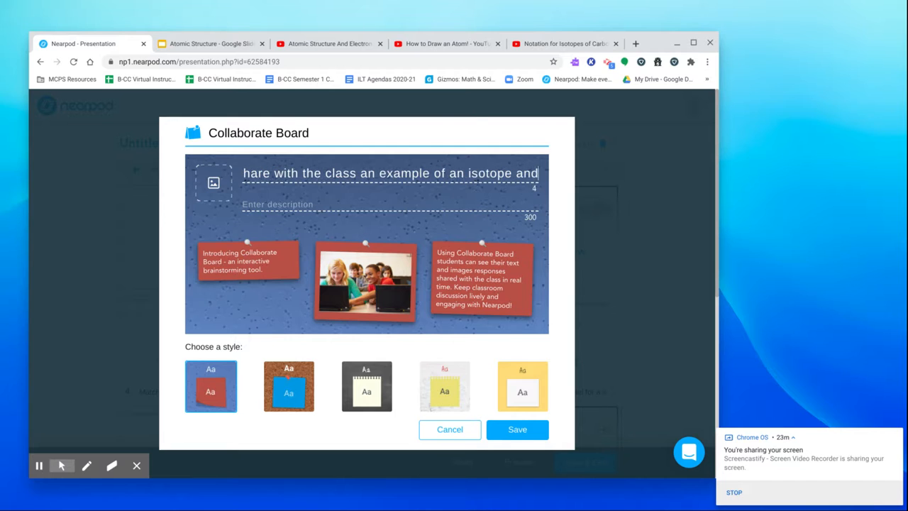
key("BackSpace")
key("BackSpace")
key("BackSpace")
key("BackSpace")
key("BackSpace")
key("BackSpace")
key("BackSpace")
key("BackSpace")
key("BackSpace")
key("BackSpace")
key("BackSpace")
key("BackSpace")
key("BackSpace")
key("BackSpace")
key("BackSpace")
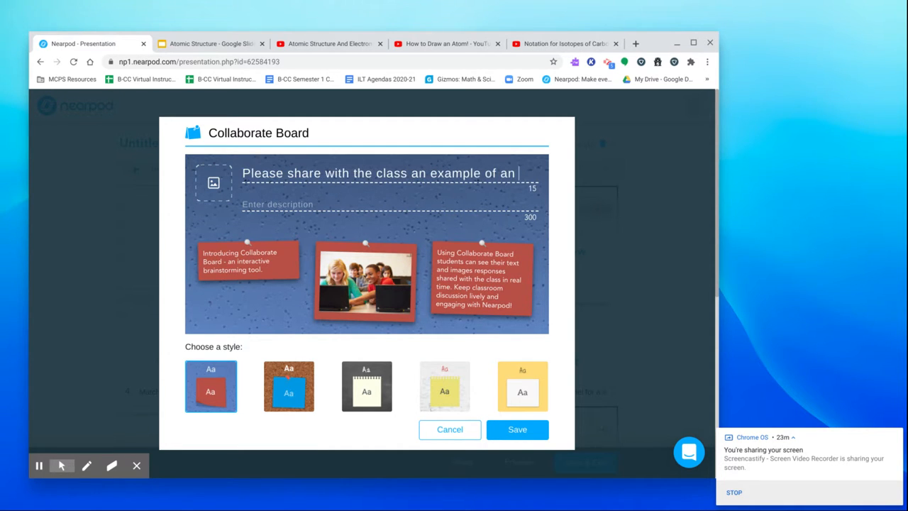
Transfer the drafted prompt to the board's description and set the topic to "Isotope Example Share Out".
triple_click(291, 180)
key("ctrl+c")
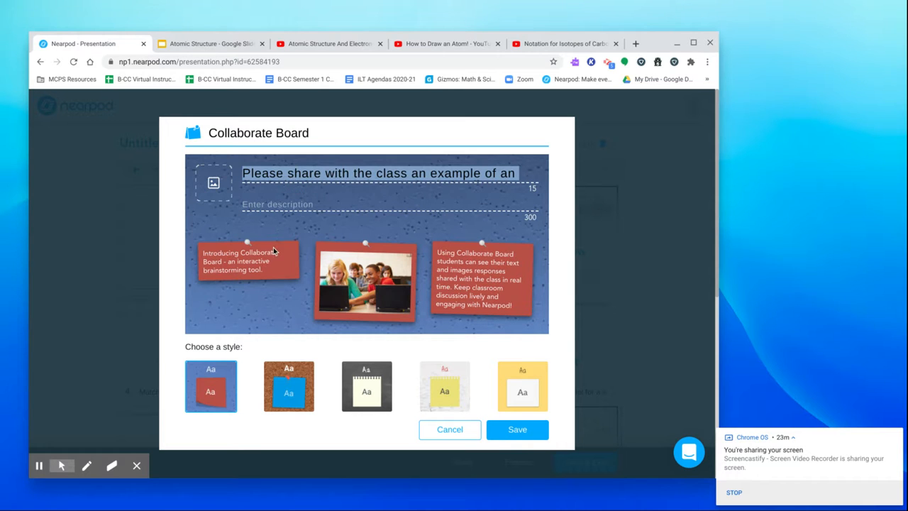
left_click(278, 205)
key("ctrl+v")
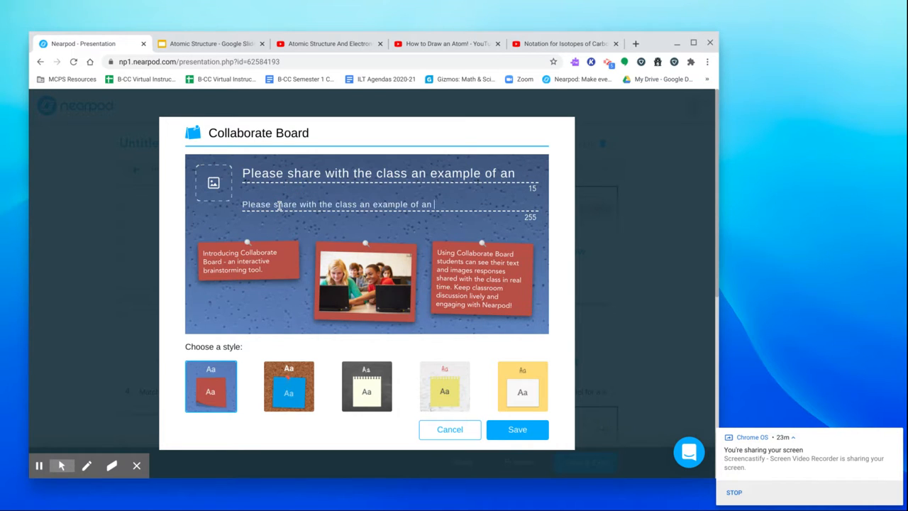
double_click(301, 173)
double_click(301, 173)
left_click(302, 174)
triple_click(301, 177)
key("BackSpace")
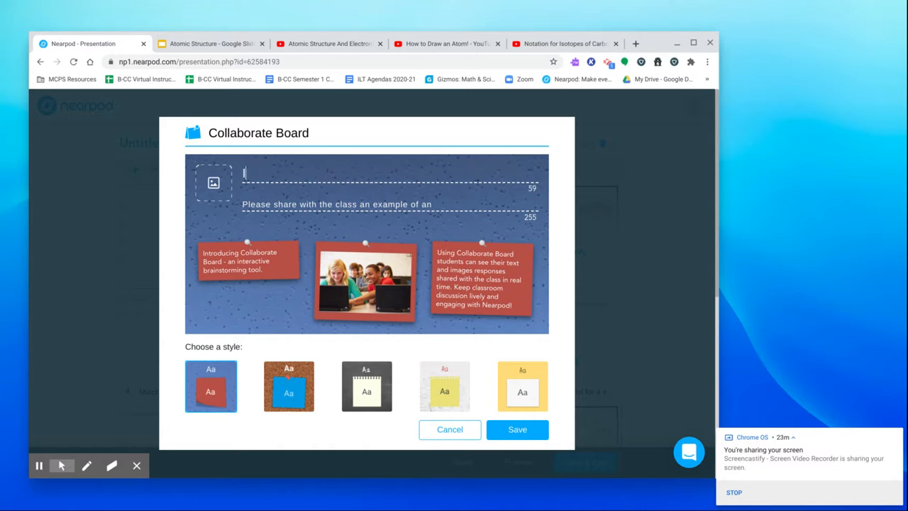
type("Isotope Example Share Out")
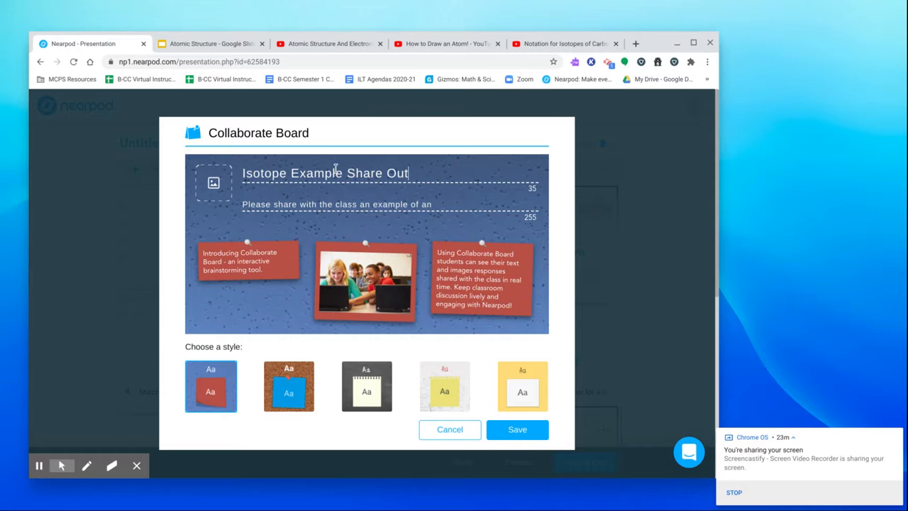
Finish the description with "isotope of an element and say how many protons, neutrons, and electrons it has. No repeats allowed!" and save the board.
left_click(434, 204)
type("lement")
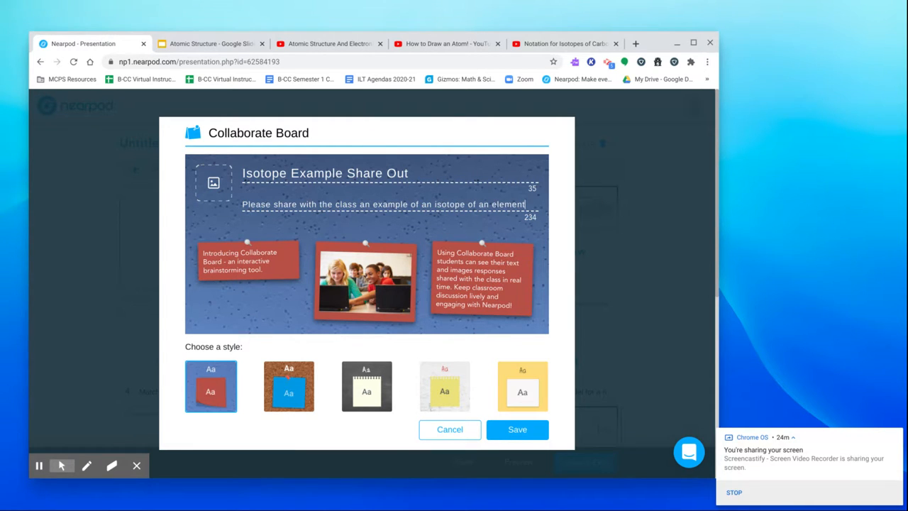
type(" and ")
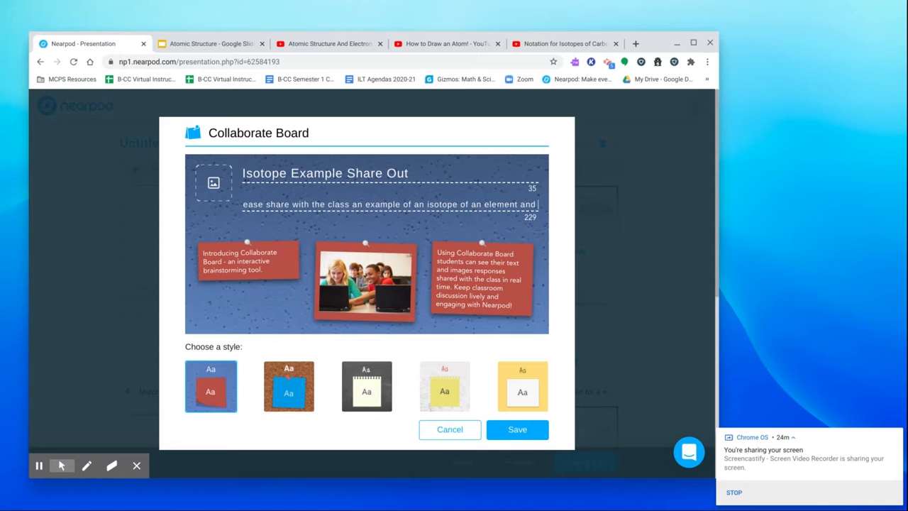
type("say h")
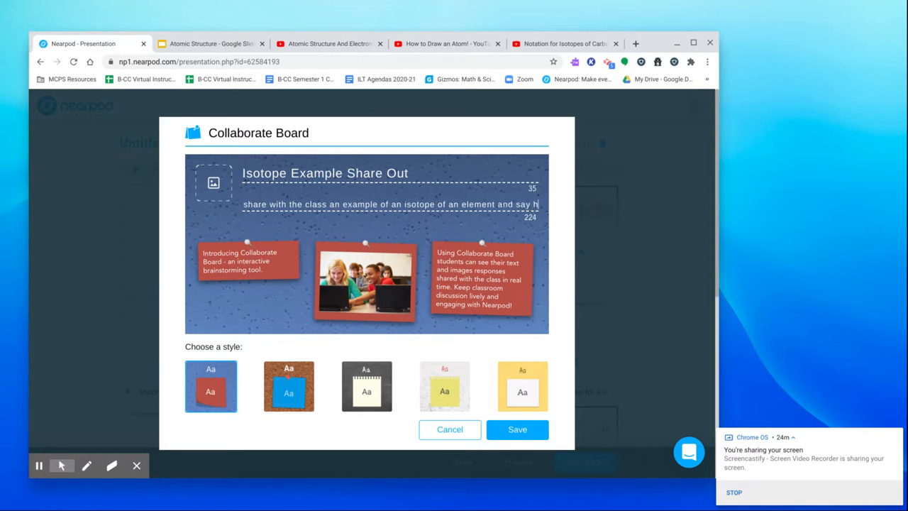
type("ow many proton")
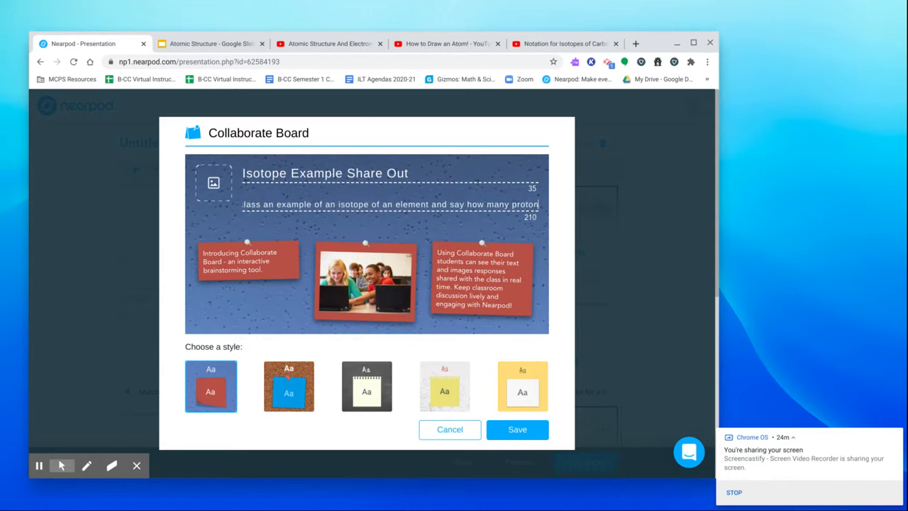
type("s, neutrons, a")
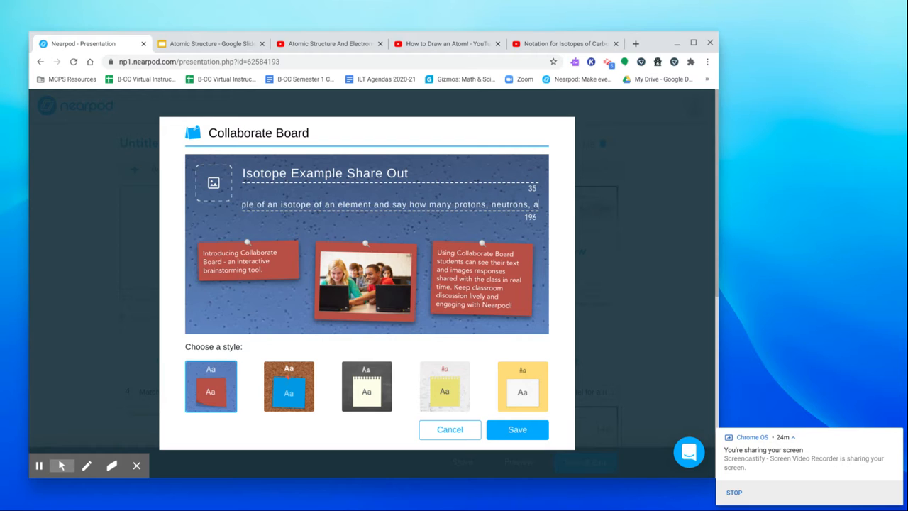
type("nd electrons it has.")
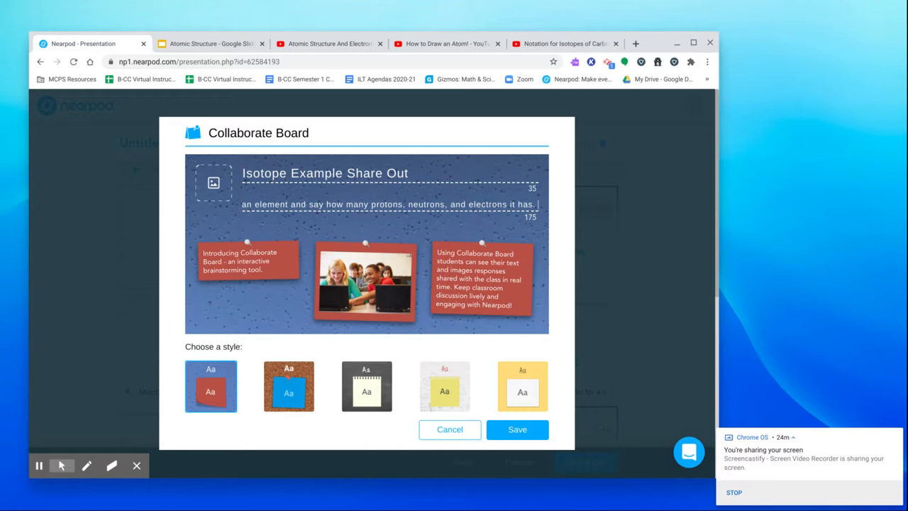
type("No rep")
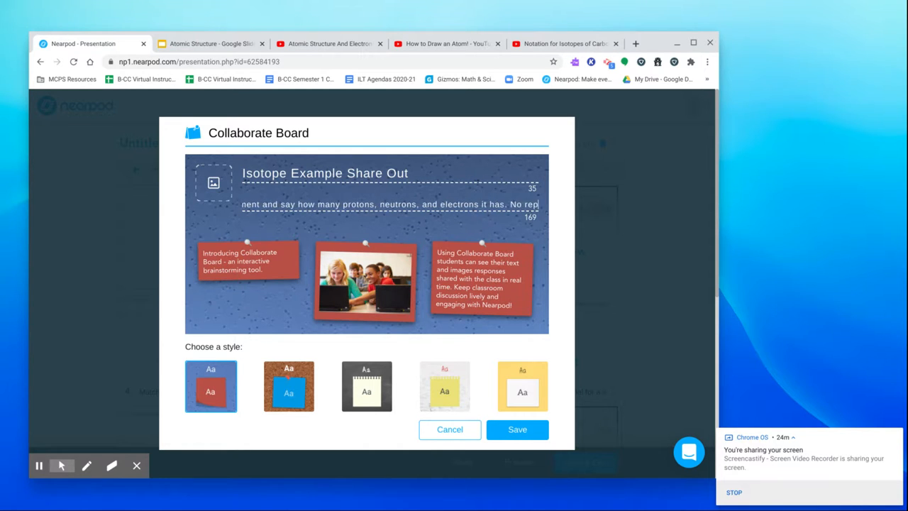
type("eats all")
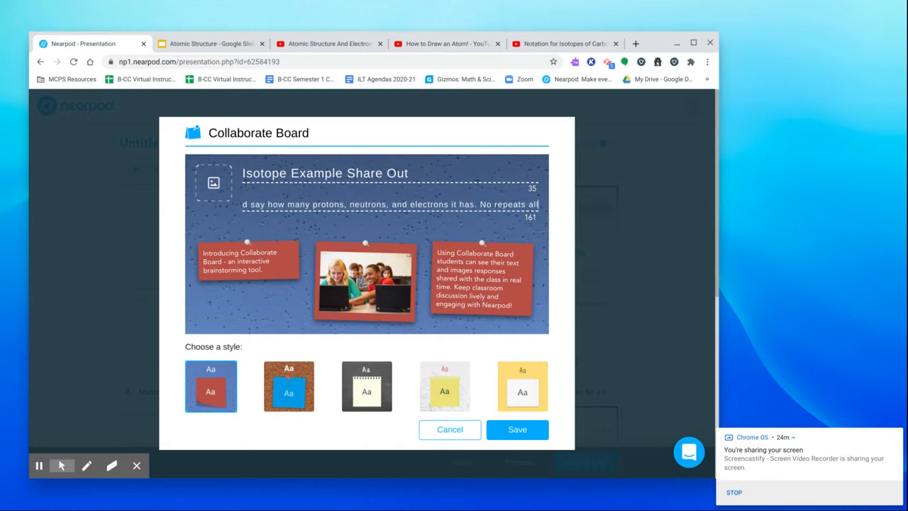
type("owed!")
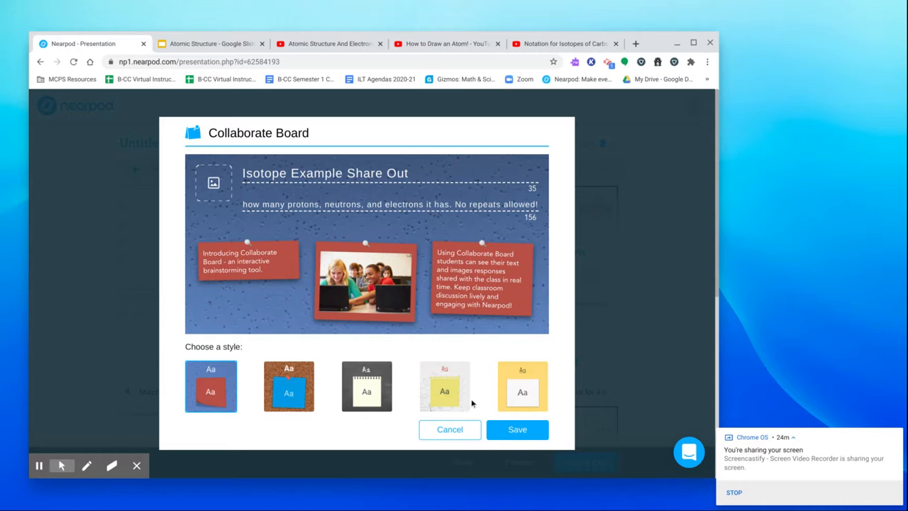
left_click(508, 432)
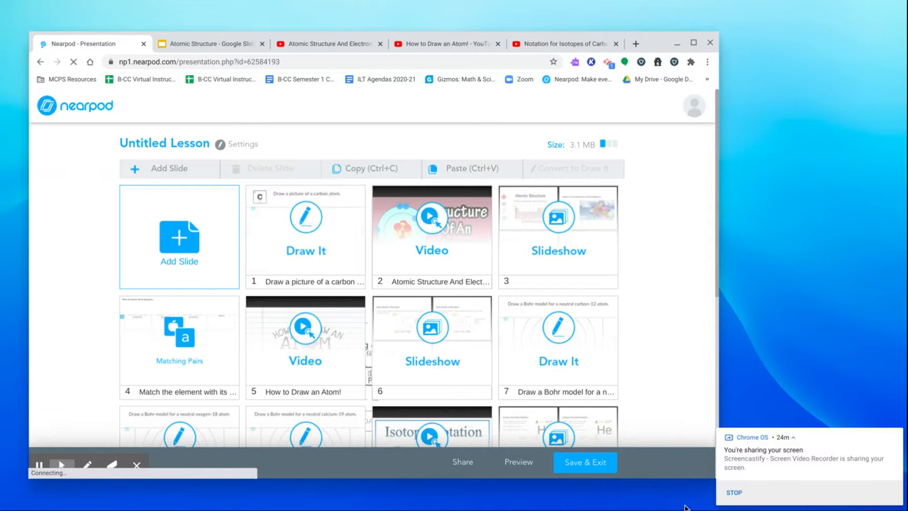
Start the student preview of the lesson and sketch a carbon atom on the first Draw It slide.
left_click_drag(718, 258, 719, 367)
scroll(687, 251, "up", 3)
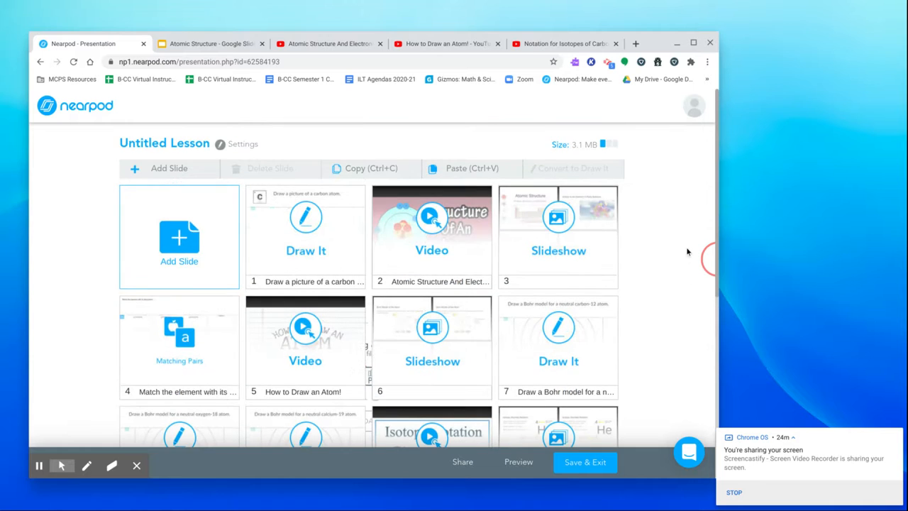
scroll(681, 273, "down", 1)
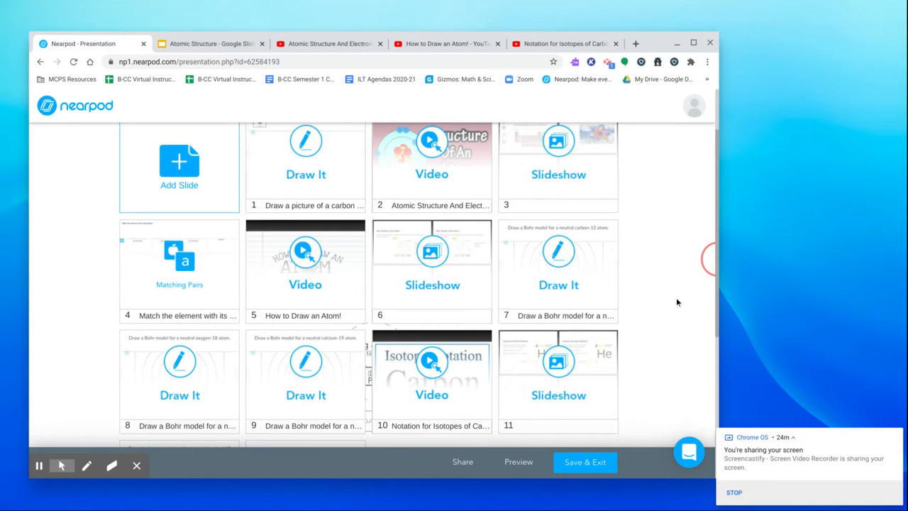
left_click(516, 465)
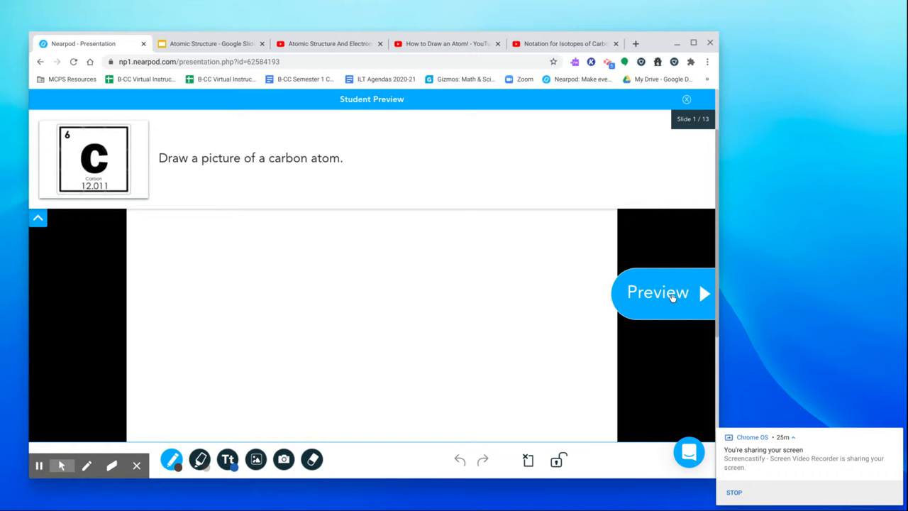
mouse_move(292, 302)
left_mouse_down()
mouse_move(285, 298)
mouse_move(300, 376)
mouse_move(349, 366)
mouse_move(359, 327)
mouse_move(334, 293)
mouse_move(302, 291)
mouse_move(290, 299)
mouse_move(313, 337)
left_mouse_up()
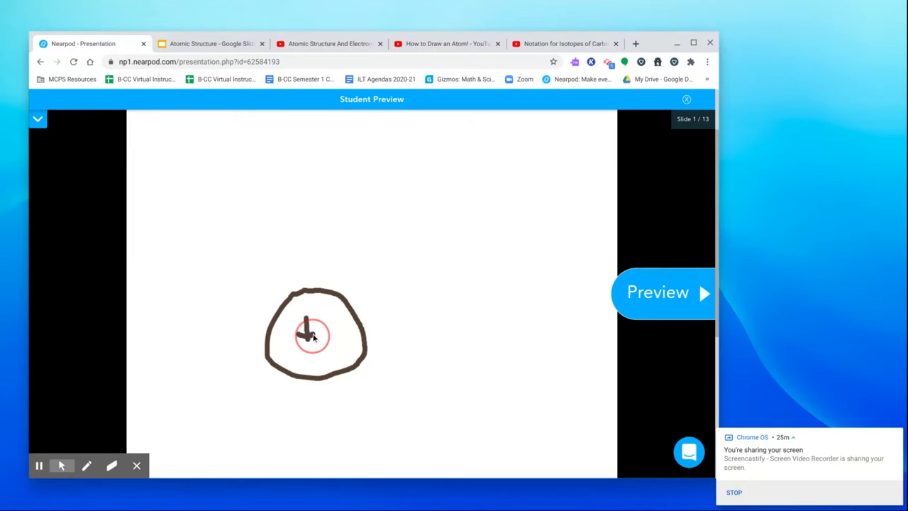
left_click_drag(312, 290, 340, 280)
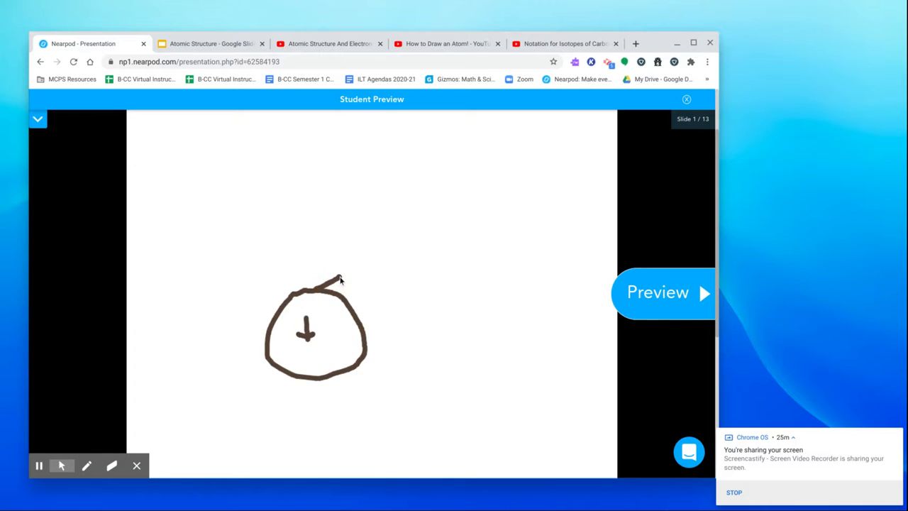
Advance past the Structure of an Atom video and browse the four slides of the Atomic Structure slideshow.
left_click(658, 297)
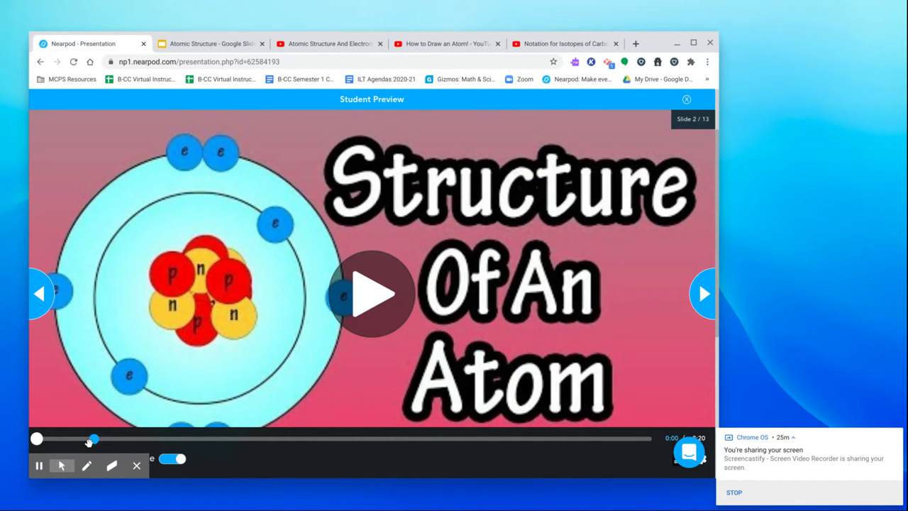
left_click(699, 298)
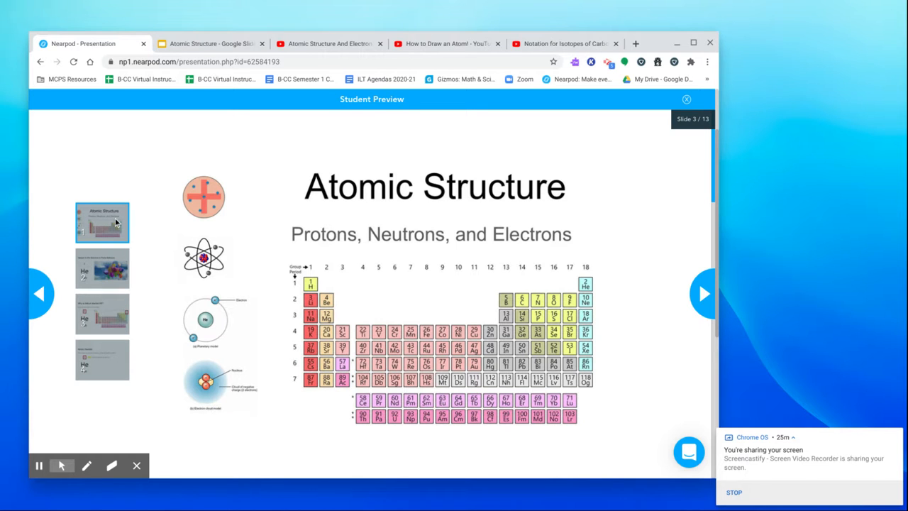
left_click(108, 266)
left_click(111, 316)
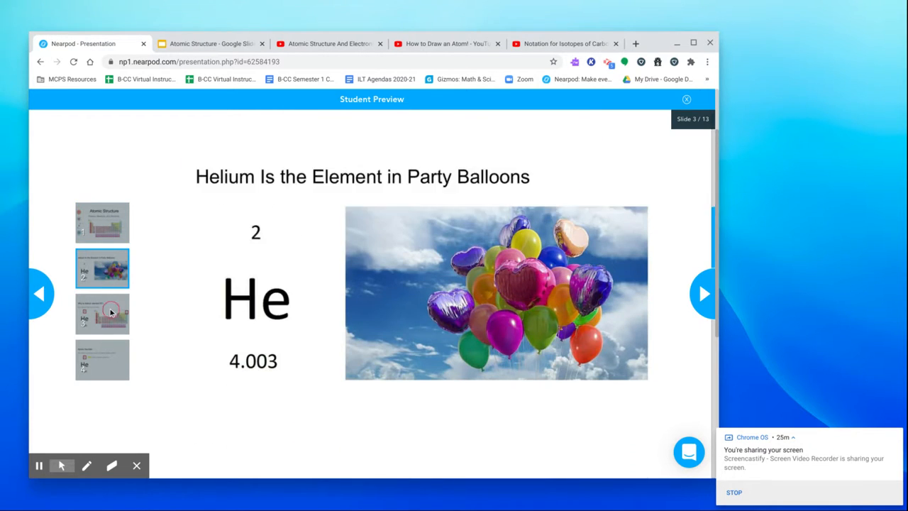
left_click(112, 359)
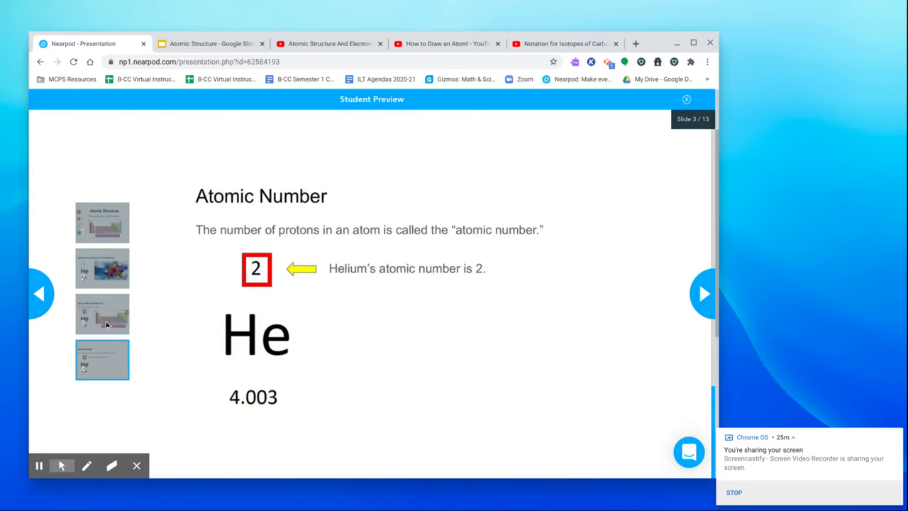
left_click(100, 239)
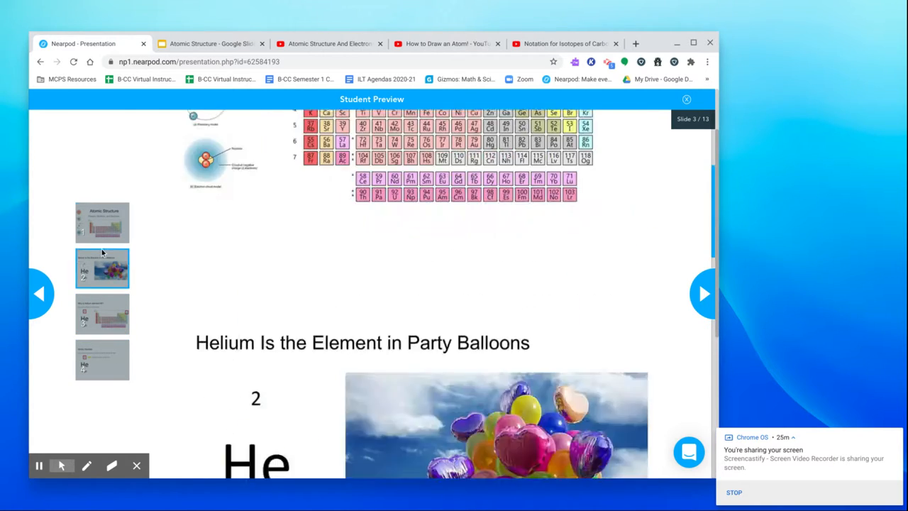
left_click(102, 302)
left_click(108, 342)
left_click(93, 241)
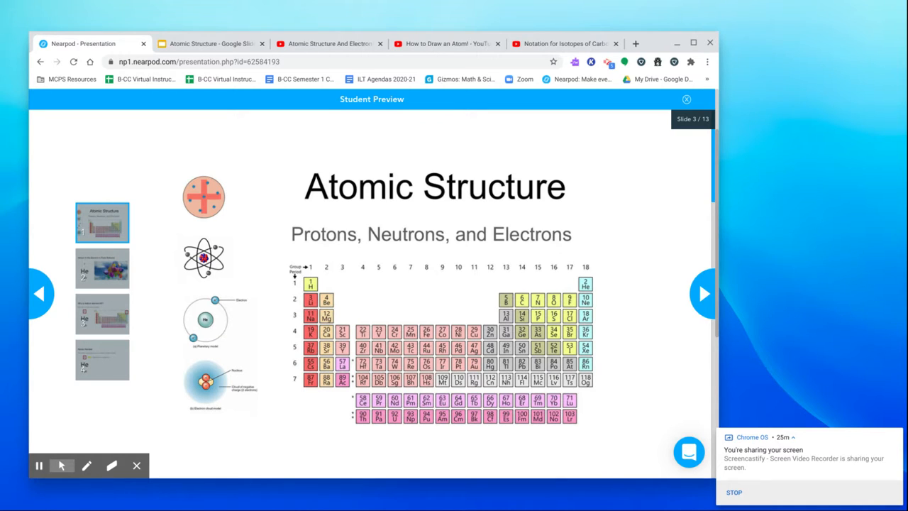
Try the Matching Pairs activity by pairing "an atom with 2 protons" with helium and "an atom with 20 protons" with calcium.
left_click(702, 297)
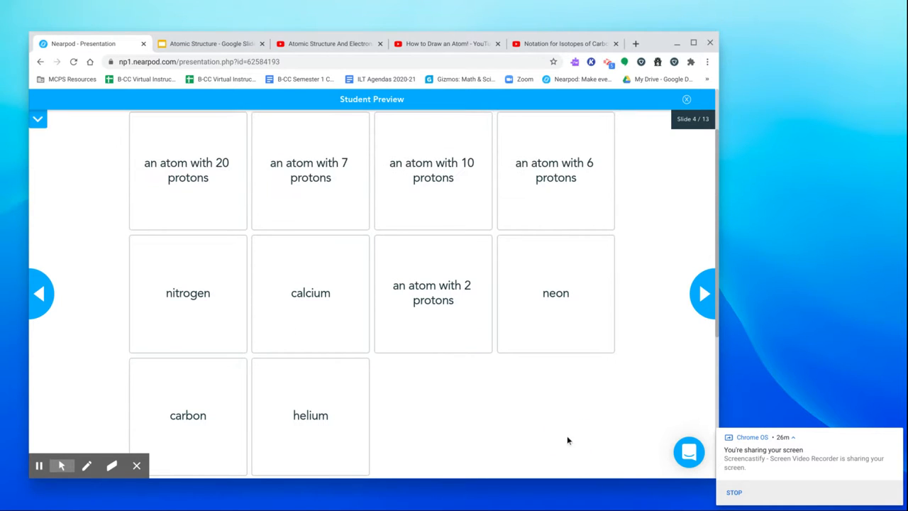
left_click_drag(441, 301, 331, 430)
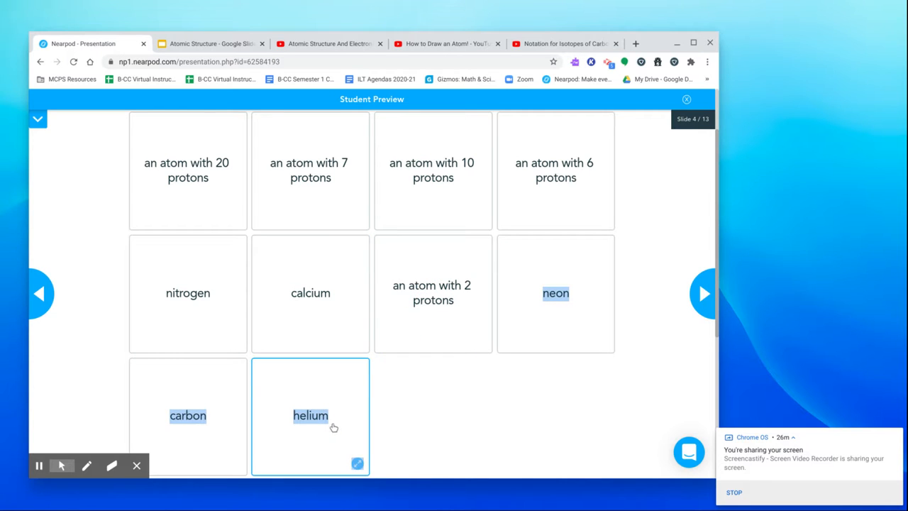
left_click(456, 277)
left_click(317, 410)
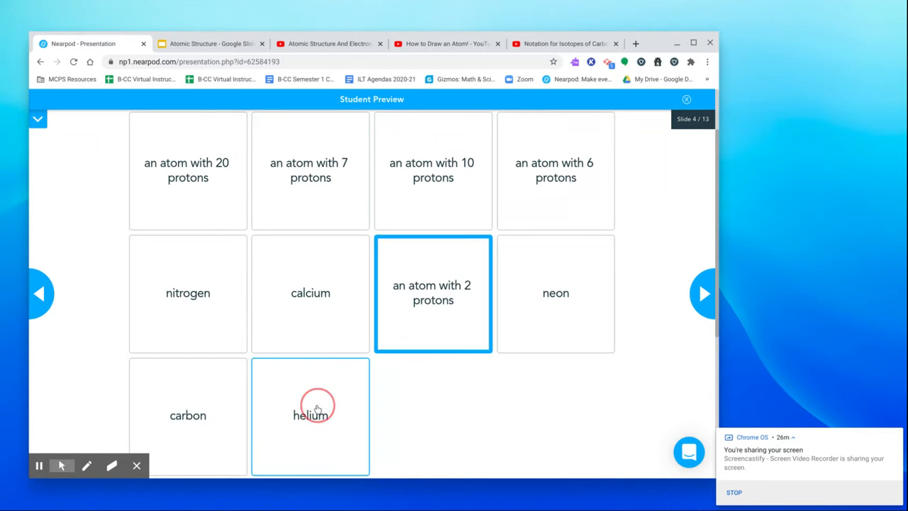
left_click(539, 304)
left_click(539, 306)
left_click(546, 304)
left_click(304, 258)
left_click(205, 187)
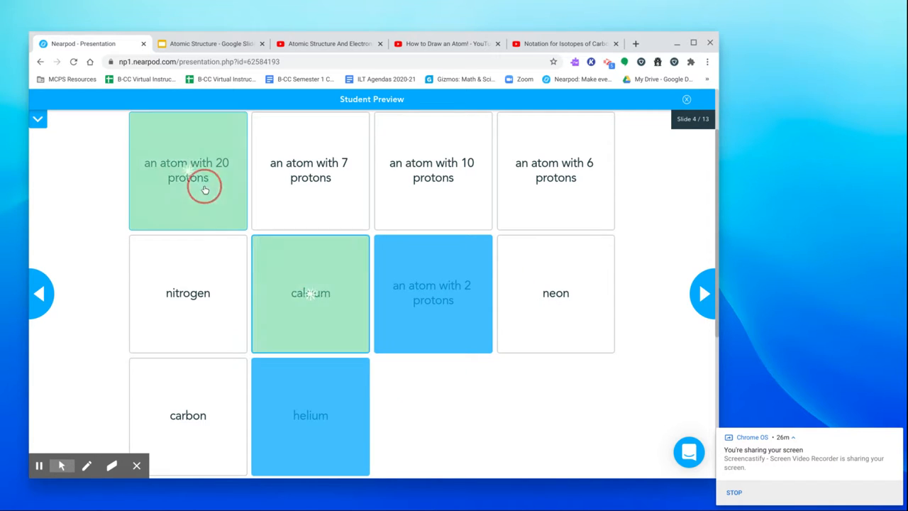
left_click(600, 263)
Advance to the carbon-12 Draw It slide and draw its Bohr model with 6 protons, 6 neutrons, two inner-ring and four second-ring electrons.
left_click(705, 297)
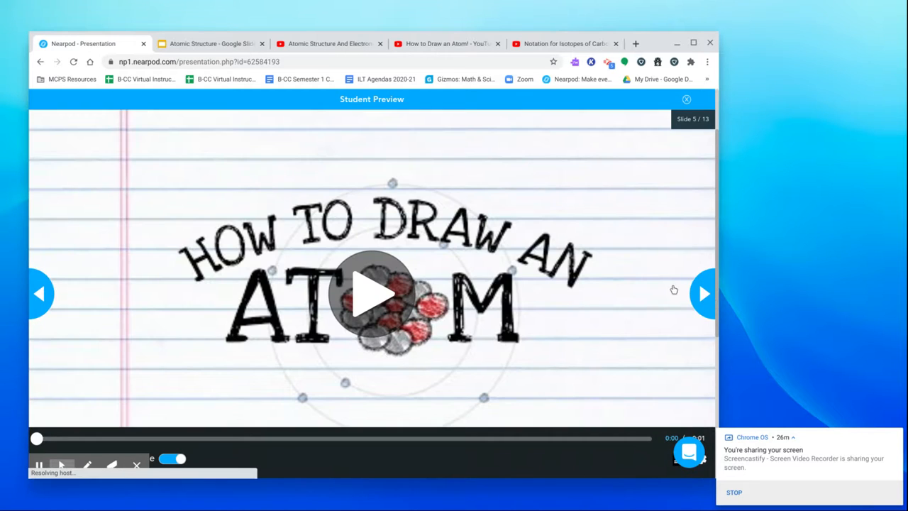
left_click(705, 292)
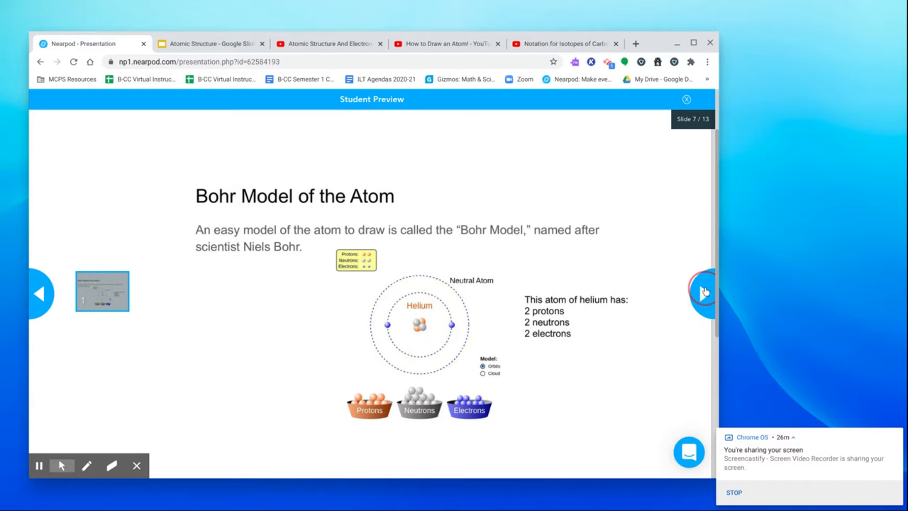
left_click(705, 293)
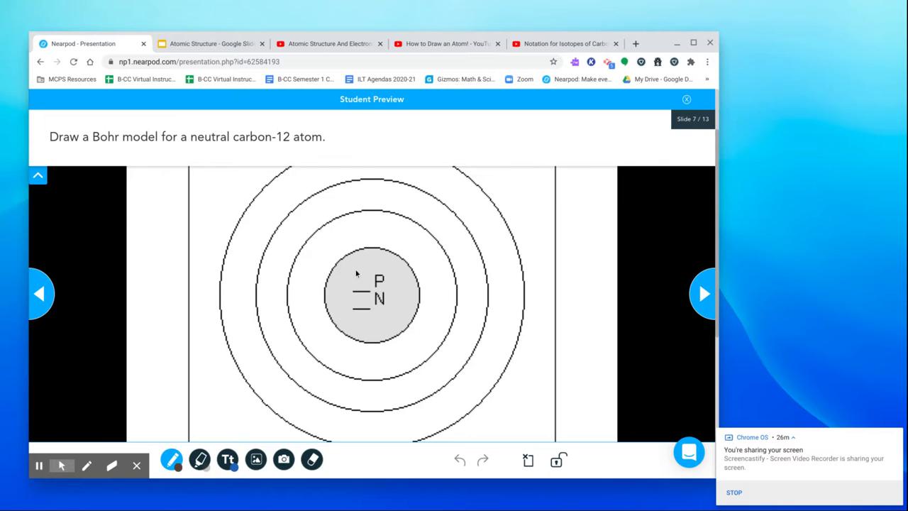
mouse_move(357, 270)
left_mouse_down()
mouse_move(349, 276)
mouse_move(360, 306)
left_mouse_up()
left_click_drag(362, 210, 362, 210)
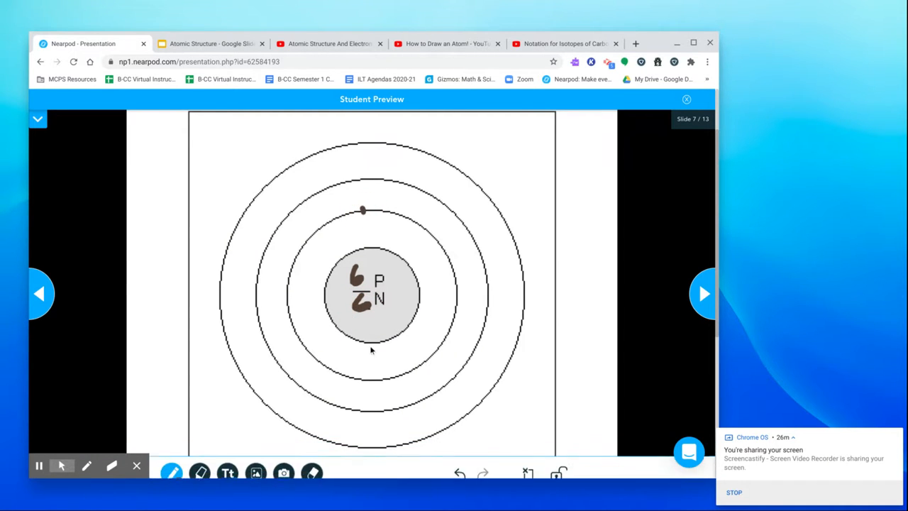
left_click_drag(374, 379, 374, 381)
left_click_drag(362, 183, 364, 181)
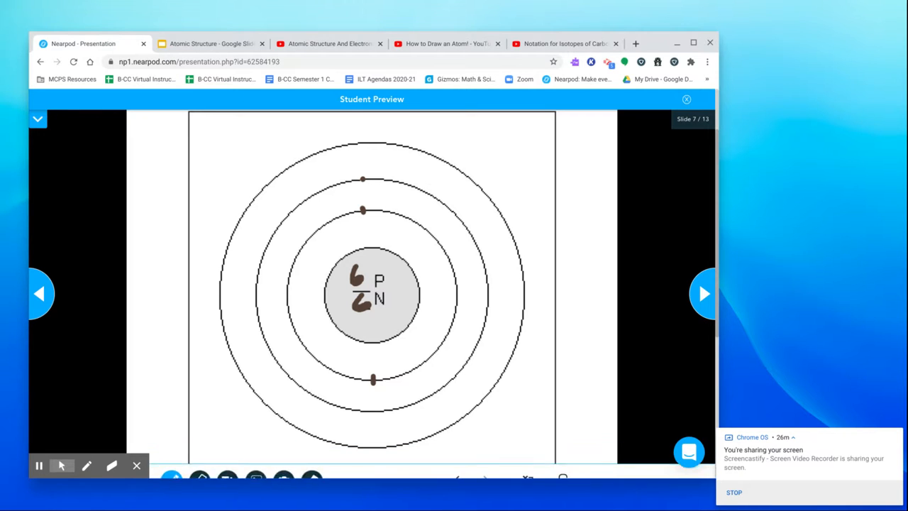
left_click_drag(436, 198, 438, 201)
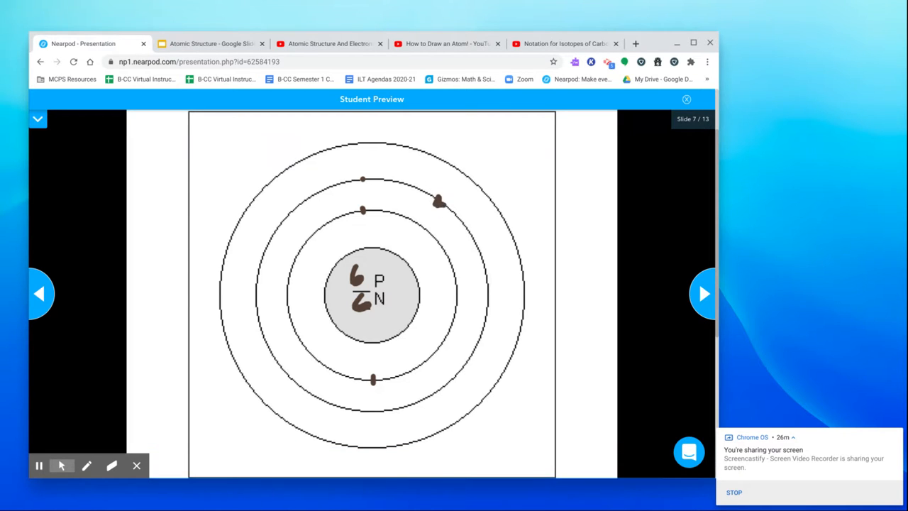
left_click_drag(489, 271, 489, 282)
left_click_drag(474, 335, 471, 353)
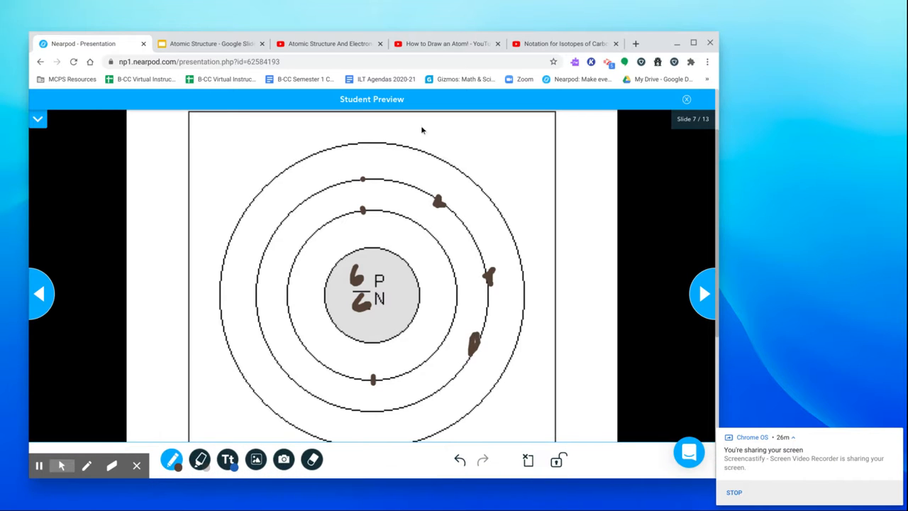
Page through the remaining Bohr model activities, isotope video and notation slideshow to the carbon-12 isotope notation slide.
left_click(700, 293)
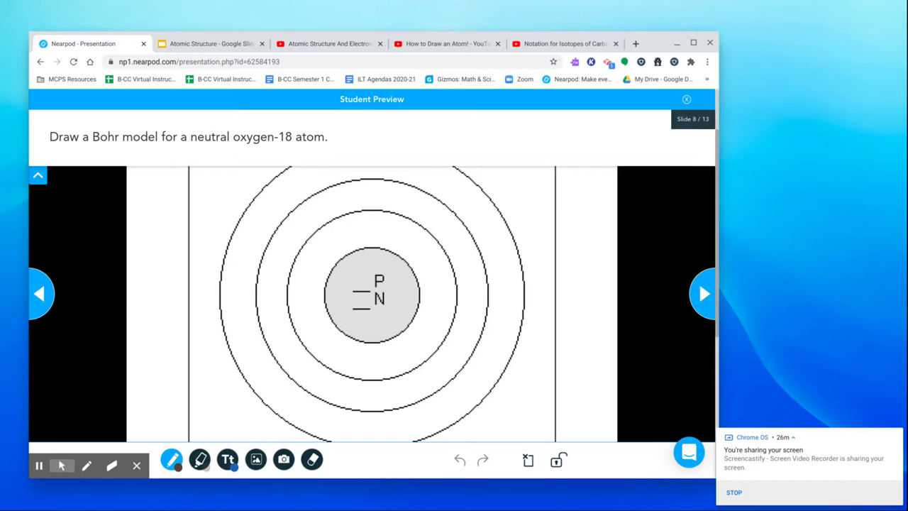
left_click(698, 293)
left_click(697, 293)
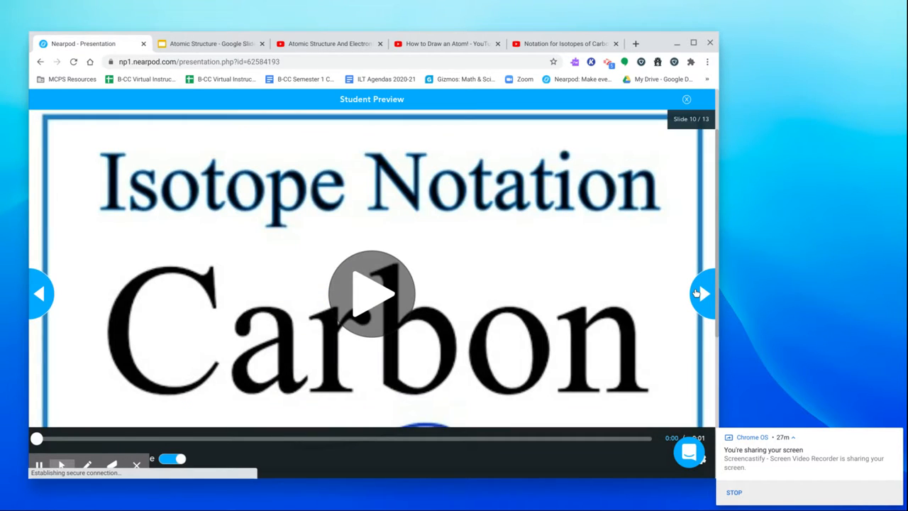
left_click(699, 294)
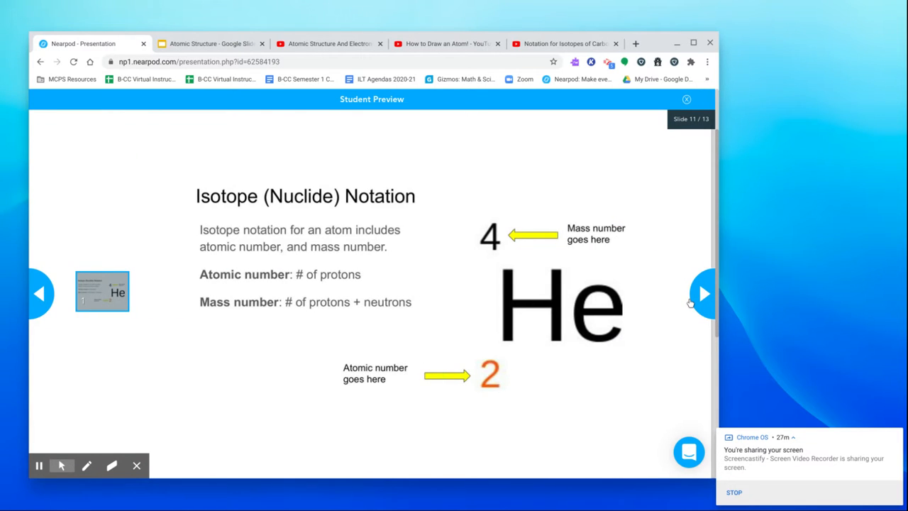
left_click(702, 299)
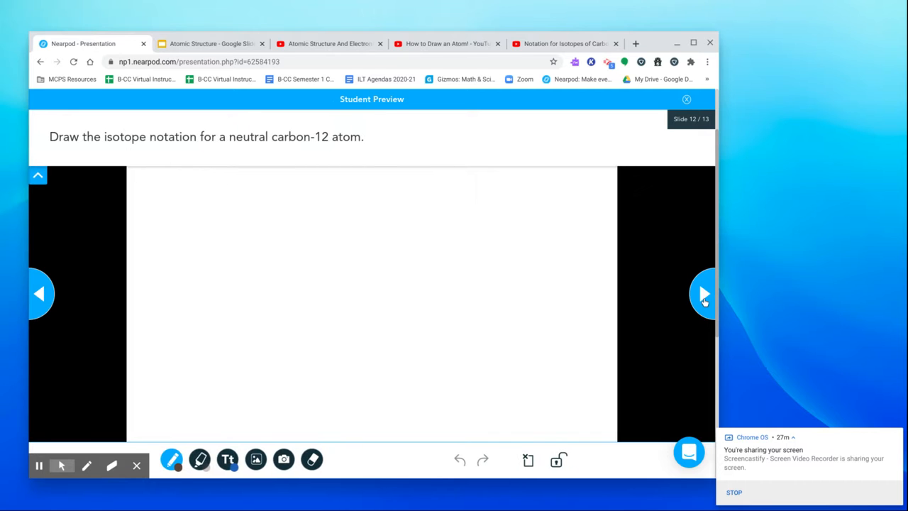
Write the carbon-12 isotope notation as C with 12 above 6, and end the preview after viewing the Collaborate Board.
mouse_move(404, 283)
left_mouse_down()
mouse_move(348, 283)
mouse_move(415, 339)
left_mouse_up()
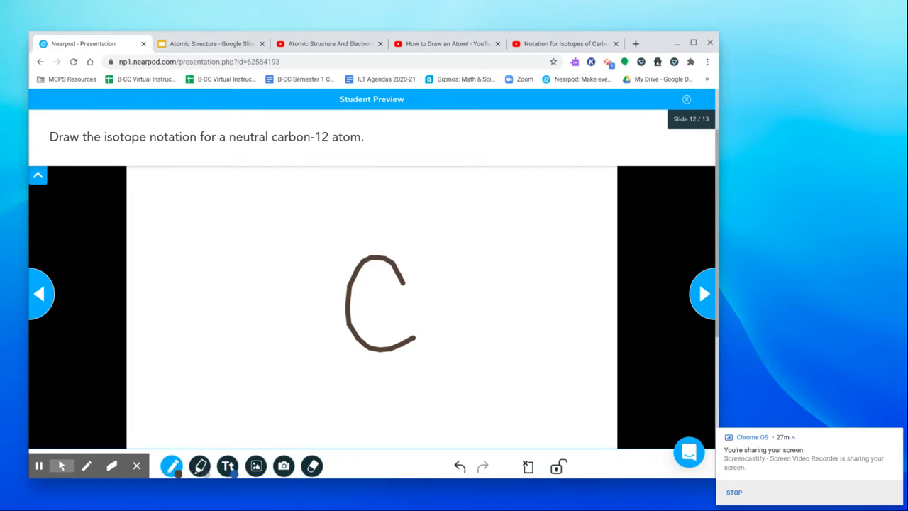
left_click_drag(289, 213, 284, 264)
mouse_move(304, 228)
left_mouse_down()
mouse_move(319, 219)
mouse_move(339, 264)
left_mouse_up()
mouse_move(307, 321)
left_mouse_down()
mouse_move(296, 339)
mouse_move(300, 361)
left_mouse_up()
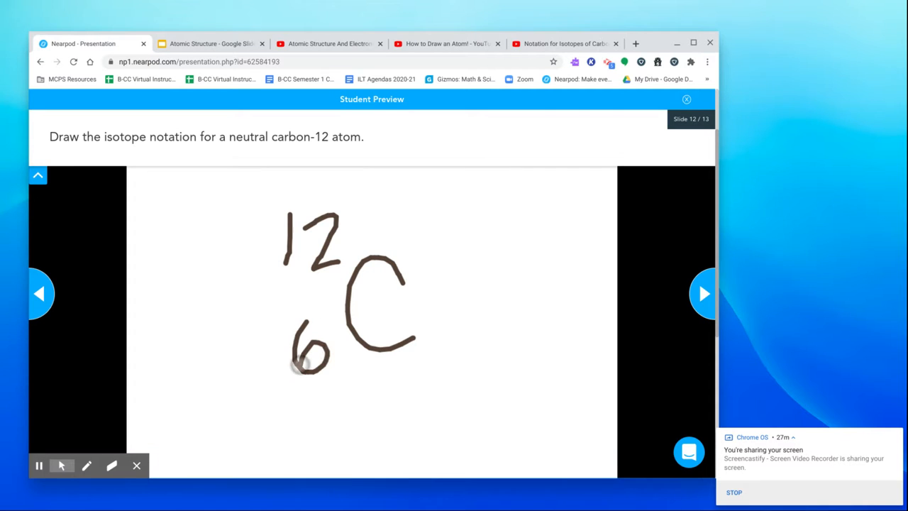
left_click(702, 293)
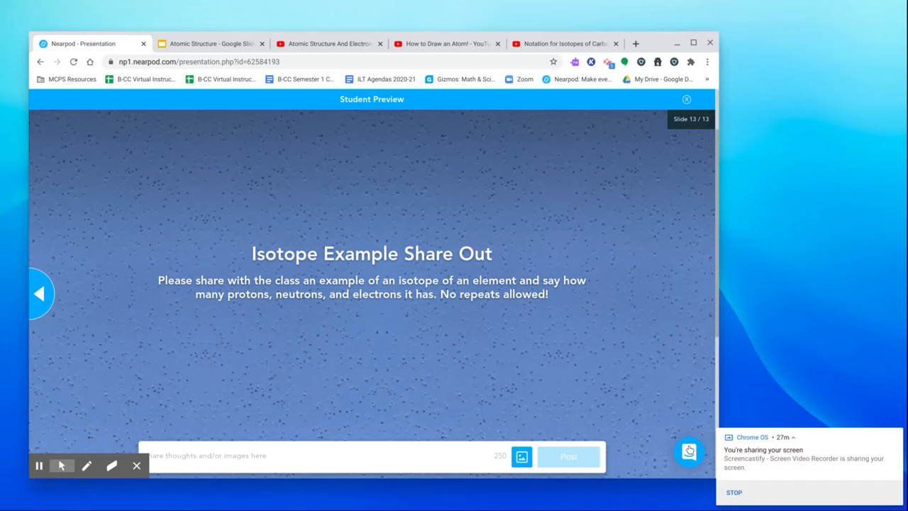
left_click(687, 100)
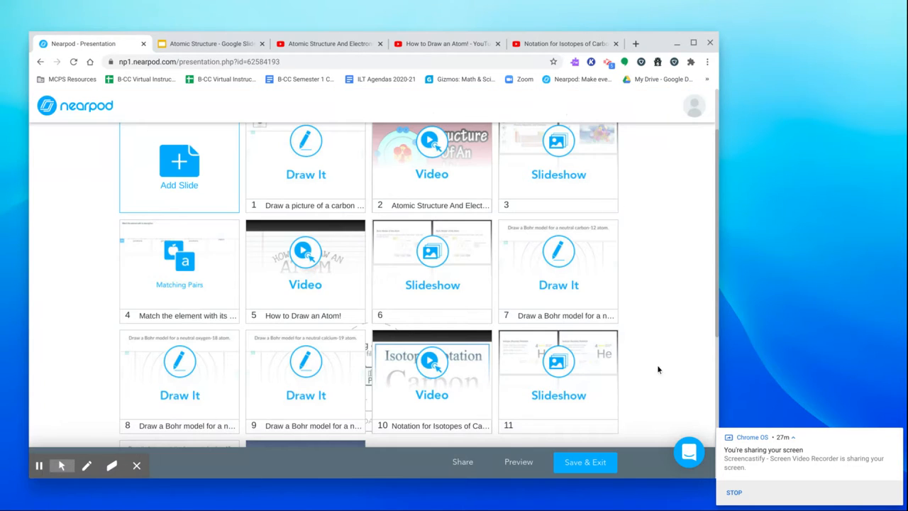
Save and exit the lesson with the title "Atomic Structure", grade 10th and a subject.
left_click(594, 462)
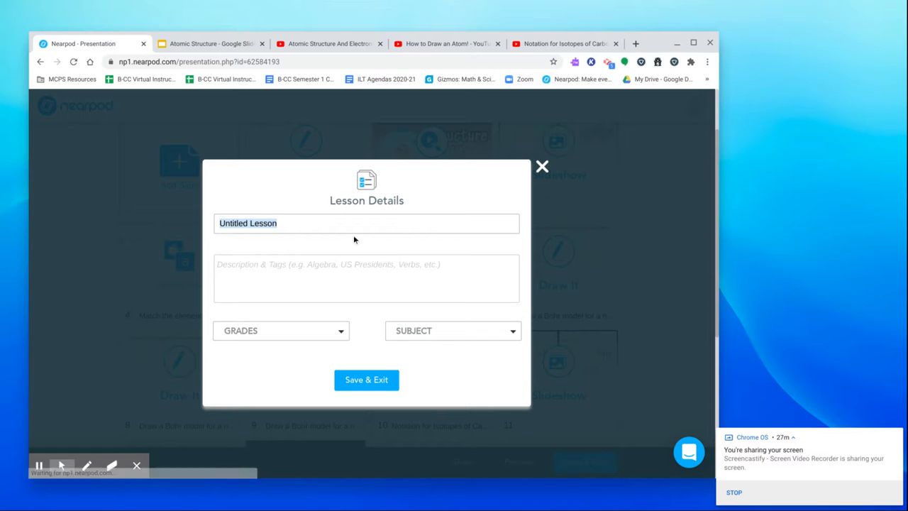
type("Atomic Structure")
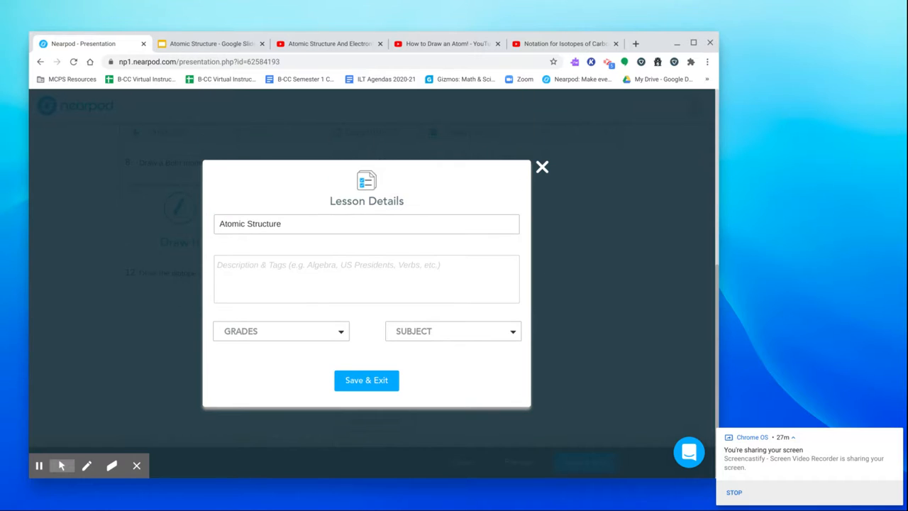
left_click(291, 342)
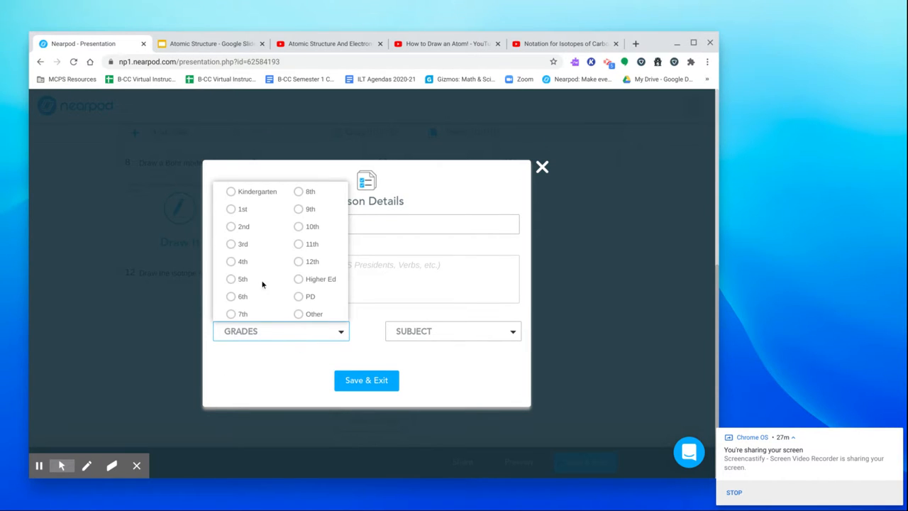
left_click(309, 228)
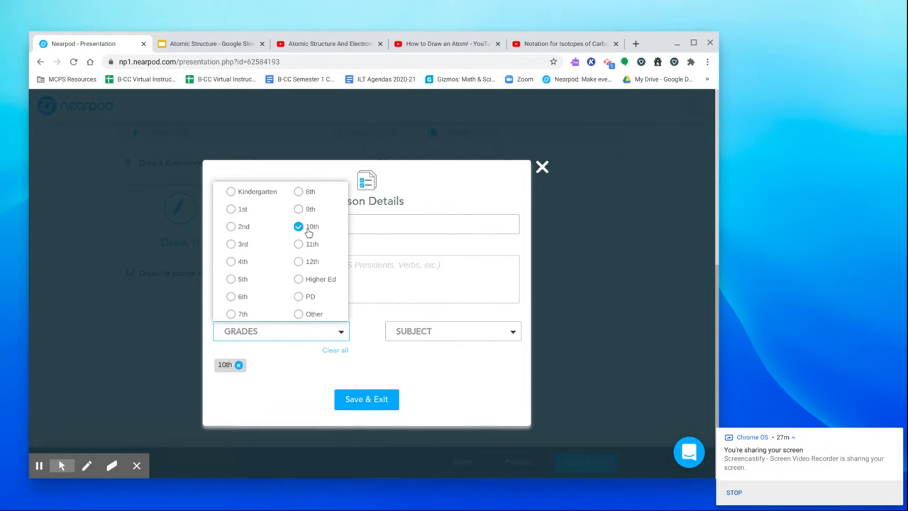
left_click(415, 339)
left_click(409, 303)
left_click(364, 397)
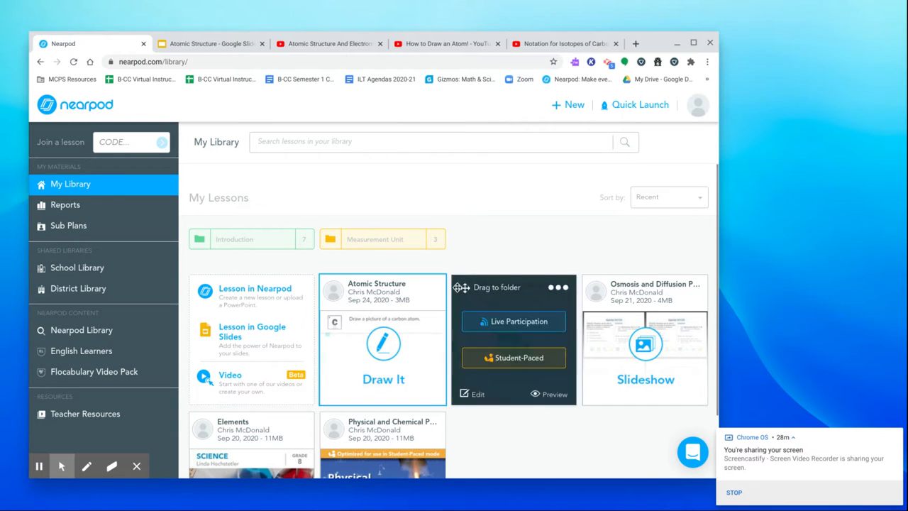
Launch the Atomic Structure lesson in Live Participation mode, display its shareable student link, and return to the lesson library.
mouse_move(427, 293)
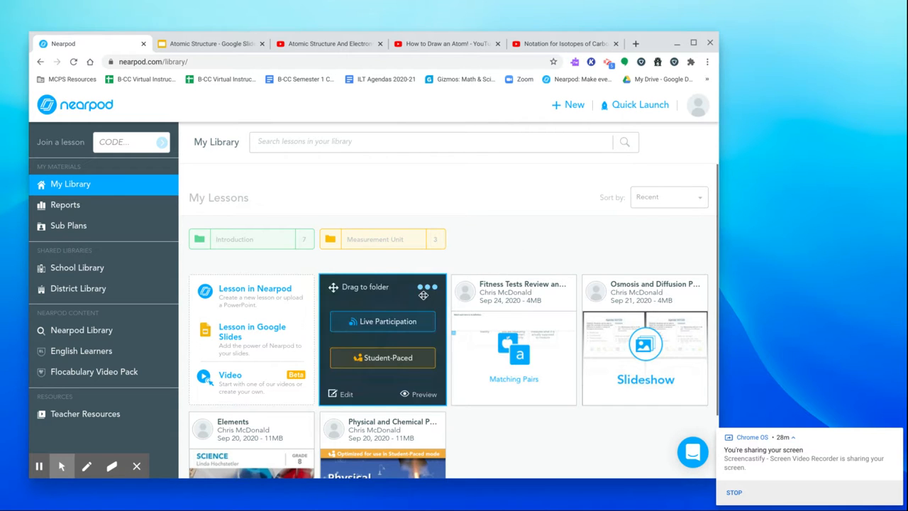
left_click(399, 325)
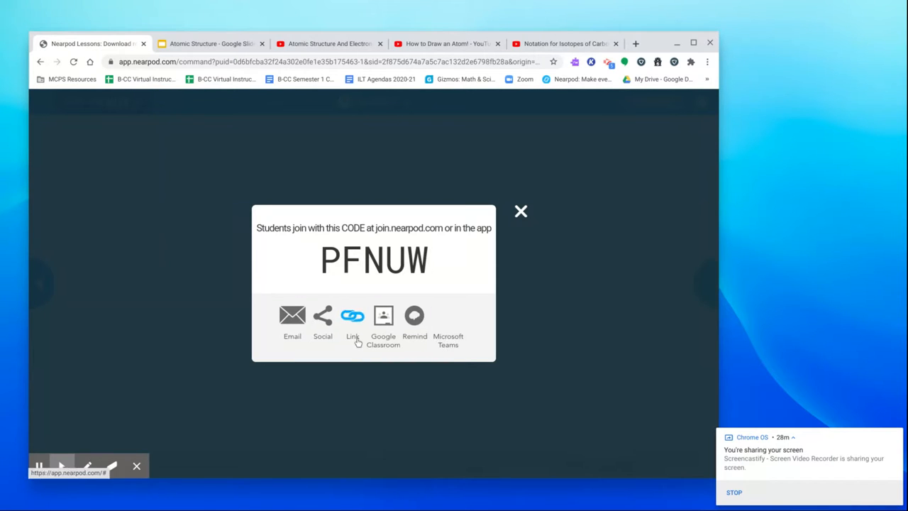
left_click(354, 324)
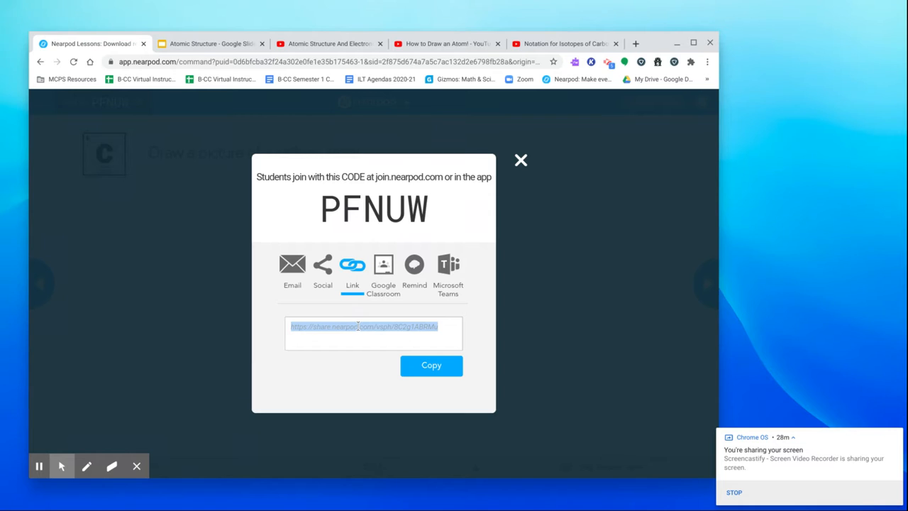
left_click(515, 162)
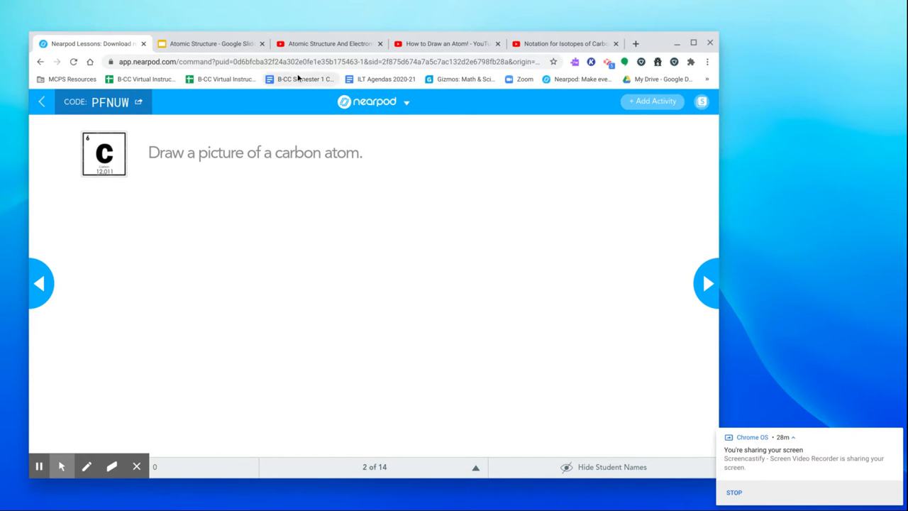
left_click(40, 63)
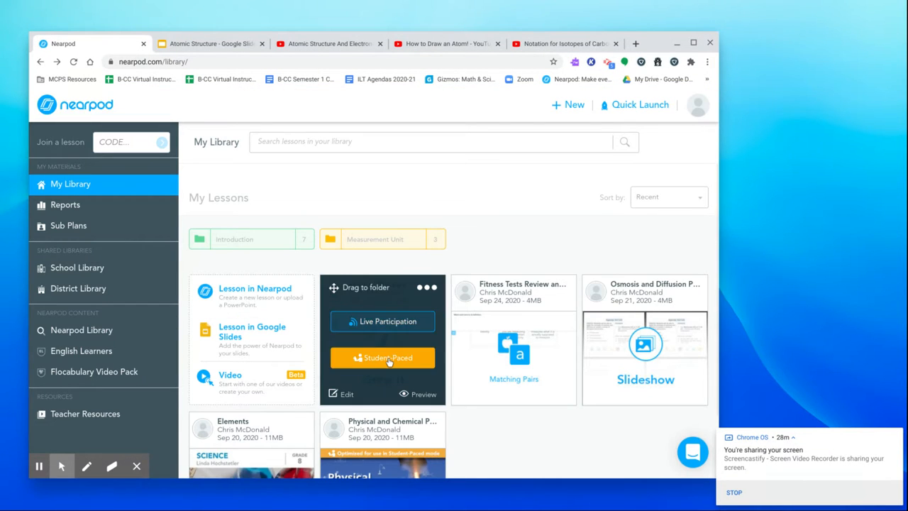
Create a Student-Paced session of the Atomic Structure lesson, display its shareable link, and close the sharing dialog.
left_click(388, 359)
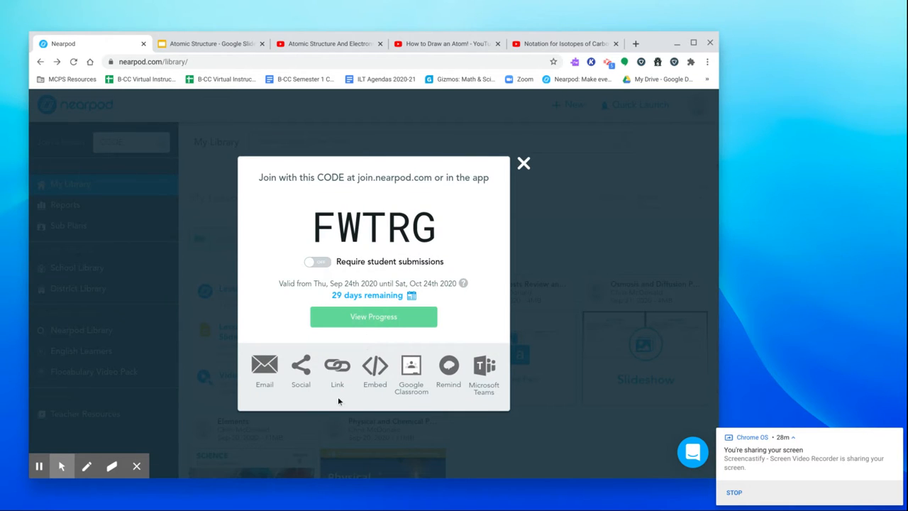
left_click(333, 366)
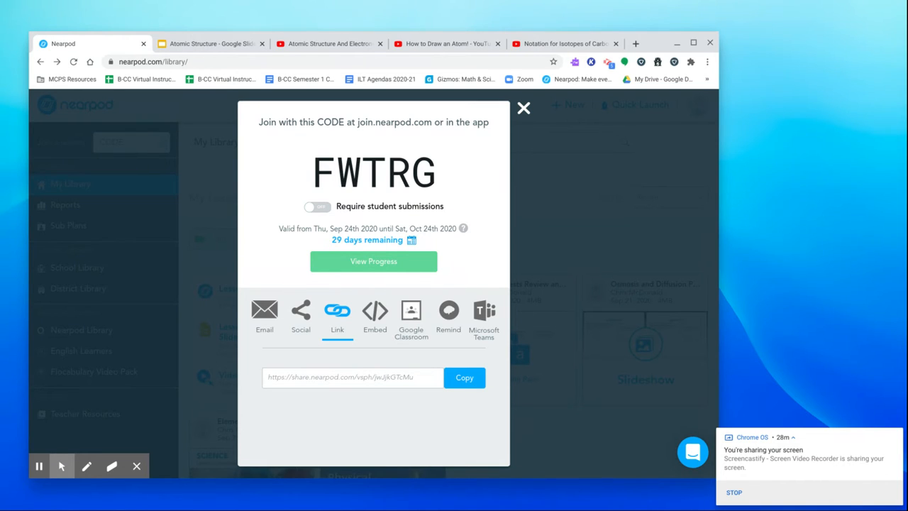
left_click(524, 109)
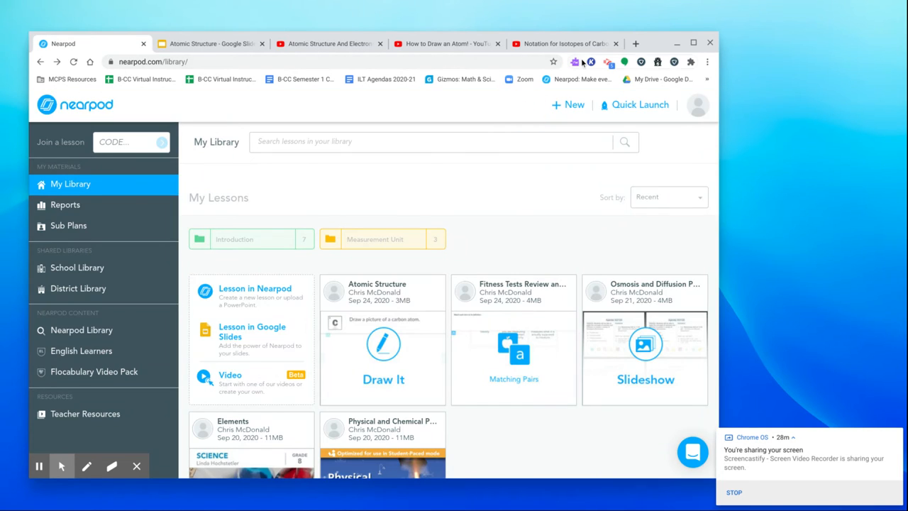